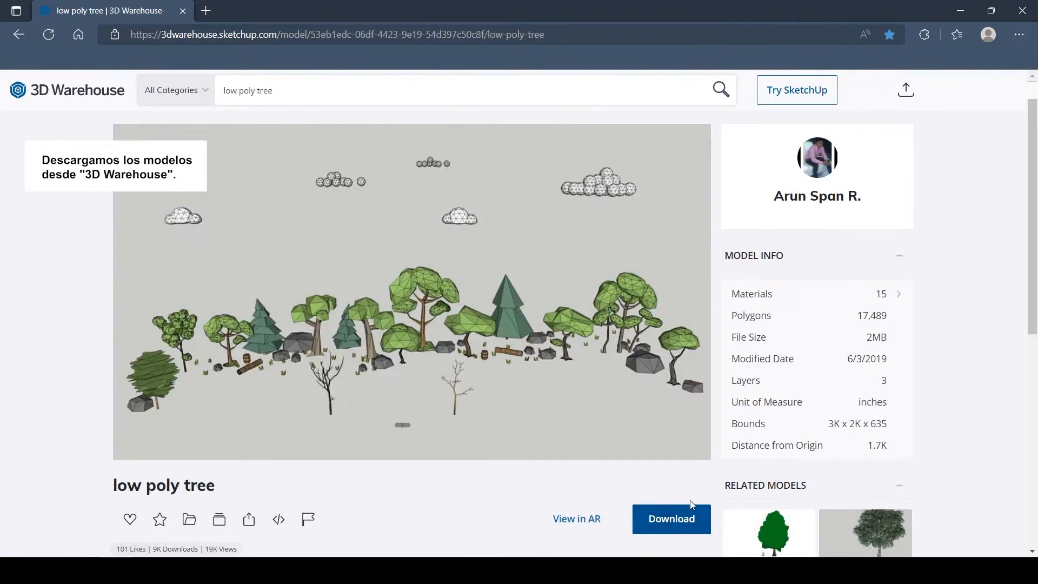
Step: Download the low poly tree model and the low poly people model from 3D Warehouse as SketchUp 2022 files
click(696, 522)
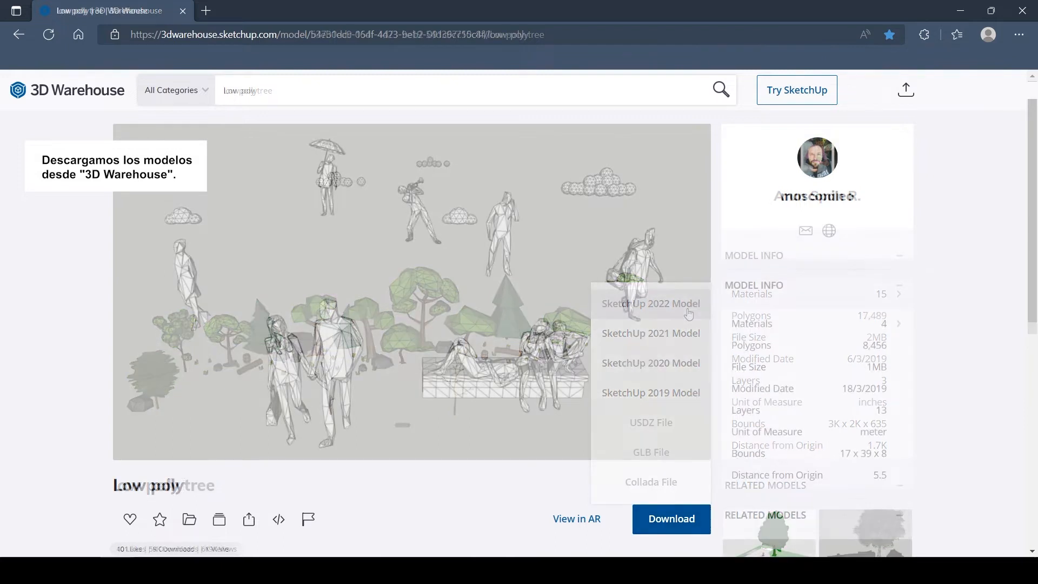
click(686, 518)
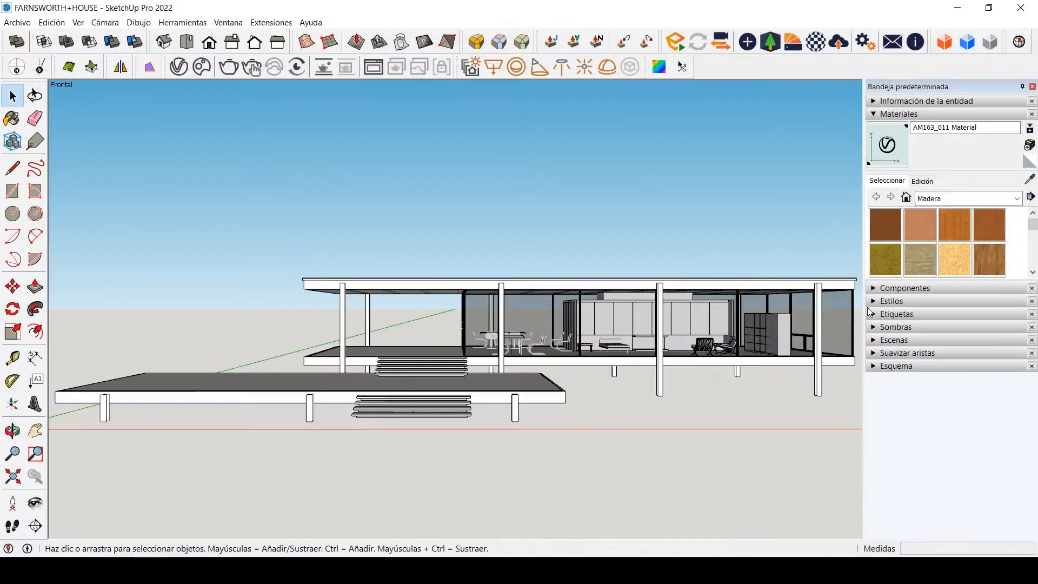
Step: Apply the predefined style Estilo sencillo to the house model
click(874, 302)
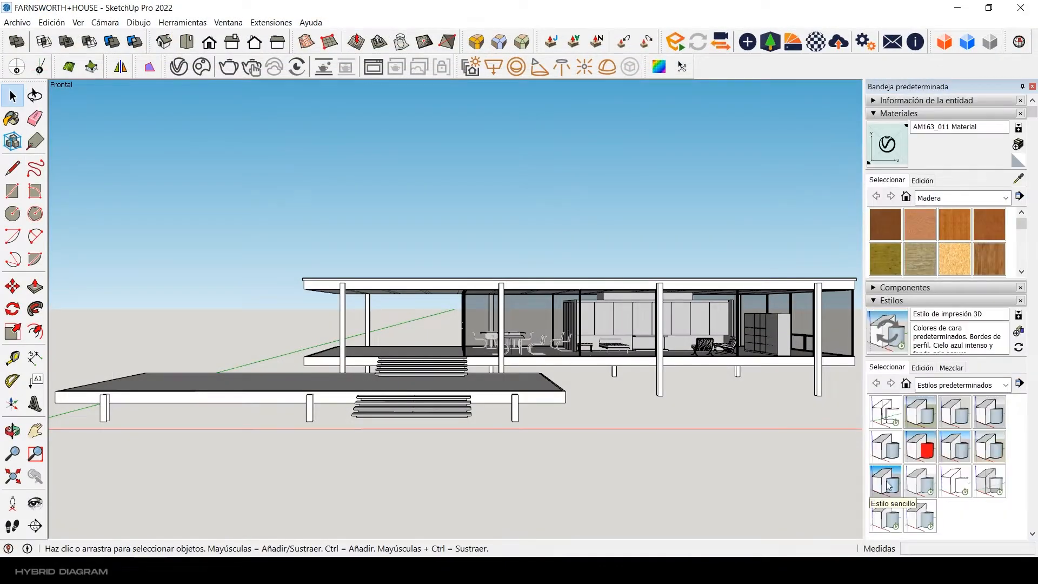
click(889, 484)
click(871, 303)
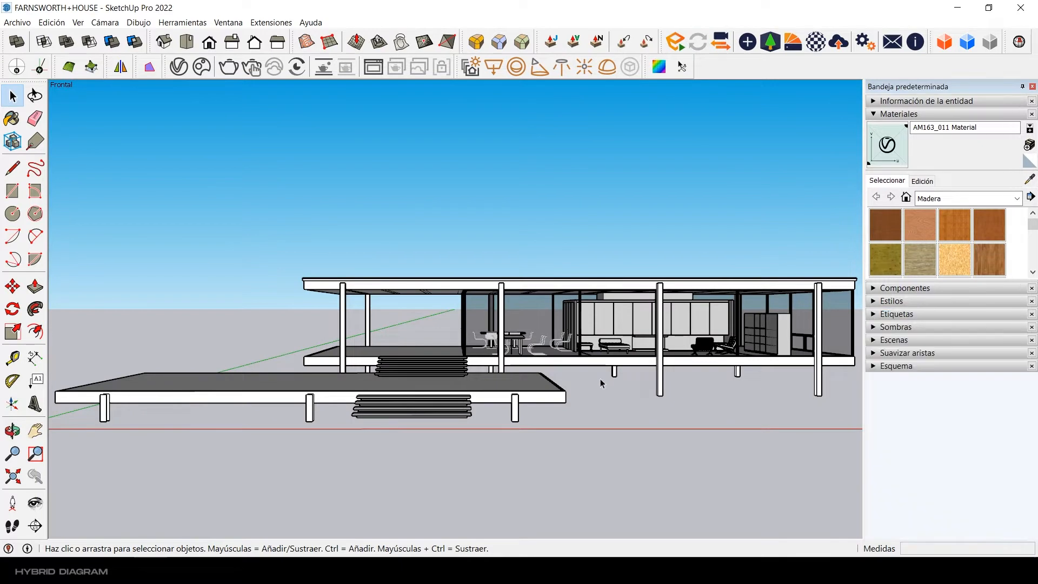
Step: Examine the house model from above, including the stairs between its two platforms
middle_drag(496, 337, 555, 405)
scroll(543, 367, down, 4)
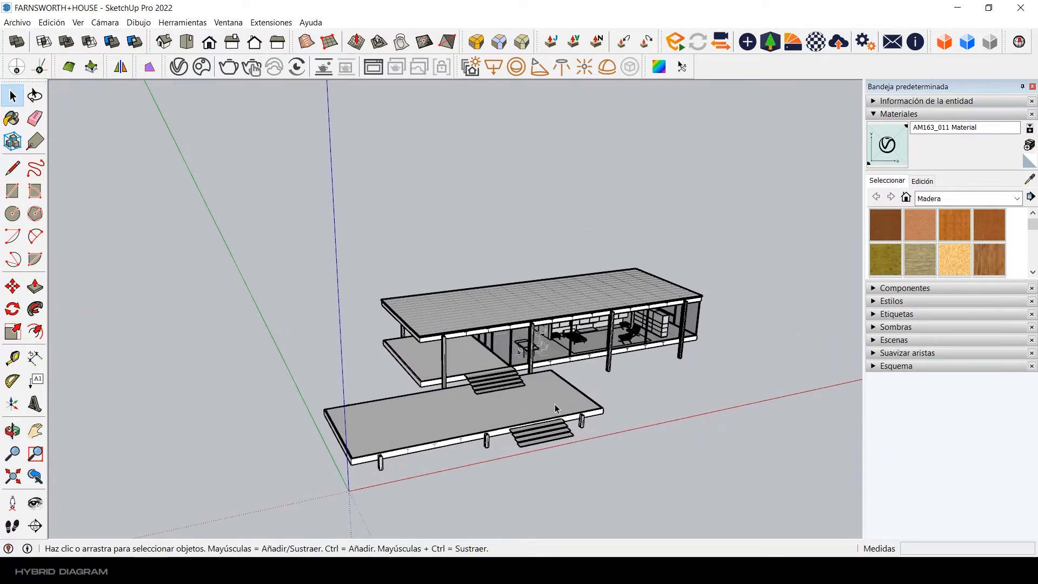
scroll(518, 336, down, 2)
scroll(525, 352, up, 4)
scroll(494, 354, up, 2)
triple_click(496, 359)
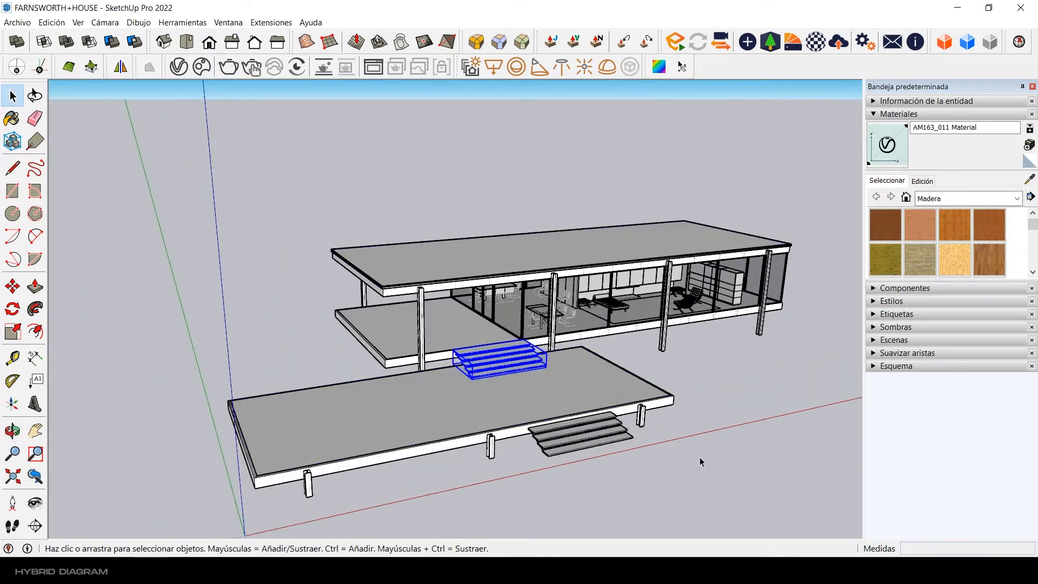
click(700, 458)
Step: Draw a 60 m by 40 m rectangle on the ground beside the house, starting on the red axis
middle_drag(700, 458, 501, 373)
scroll(439, 346, down, 3)
middle_drag(400, 343, 385, 379)
scroll(367, 380, down, 2)
scroll(385, 379, down, 1)
shift+middle_drag(589, 386, 378, 395)
scroll(420, 386, down, 3)
click(13, 191)
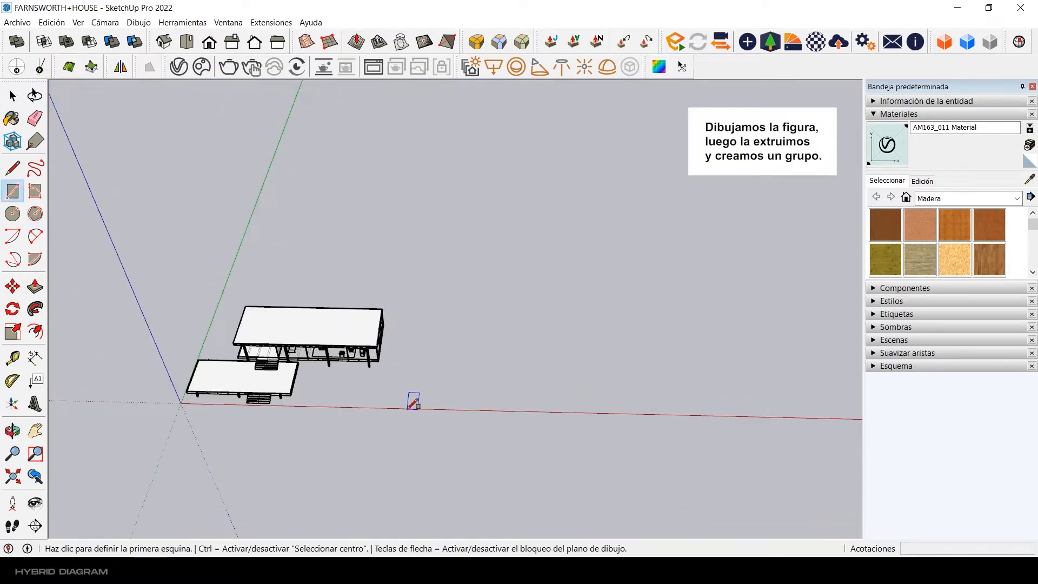
click(409, 408)
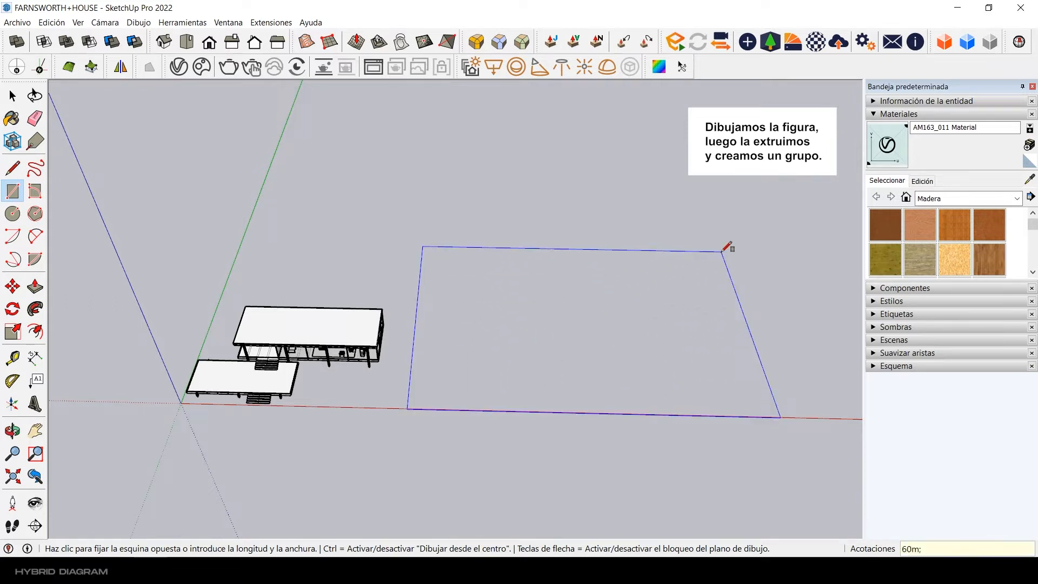
text(60m;40m)
key(Return)
Step: Offset the rectangle's outline slightly outward to form a narrow border around it
click(13, 96)
middle_drag(557, 365, 611, 372)
shift+middle_drag(611, 372, 429, 361)
scroll(314, 329, up, 3)
click(313, 330)
click(42, 333)
click(195, 312)
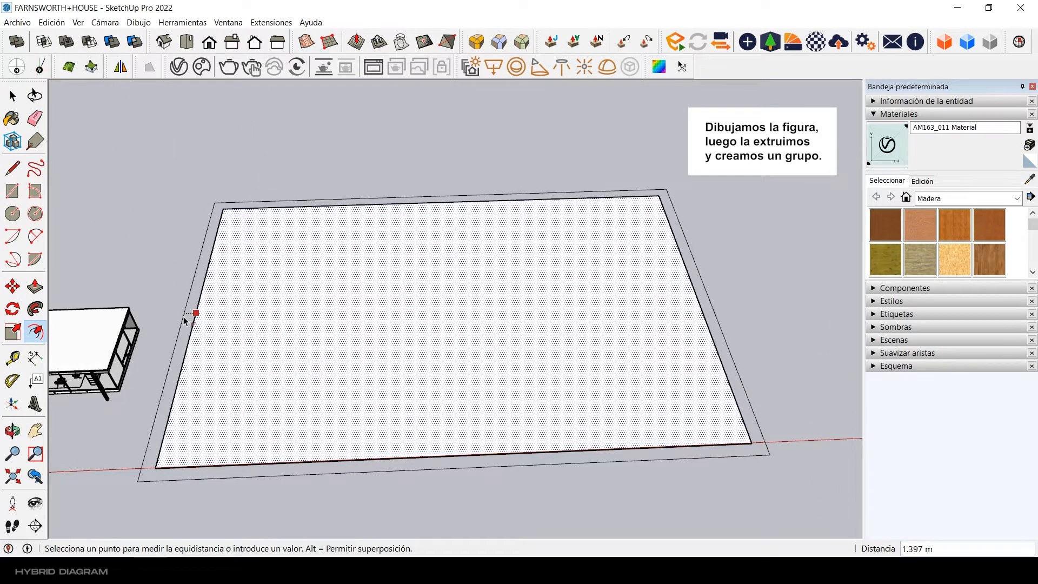
scroll(188, 324, up, 1)
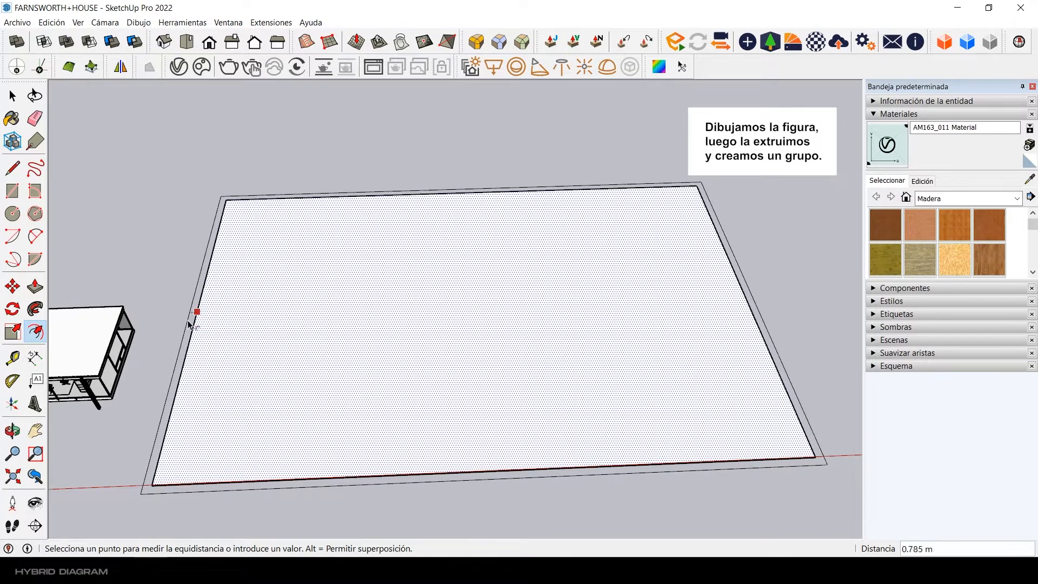
key(Return)
key(space)
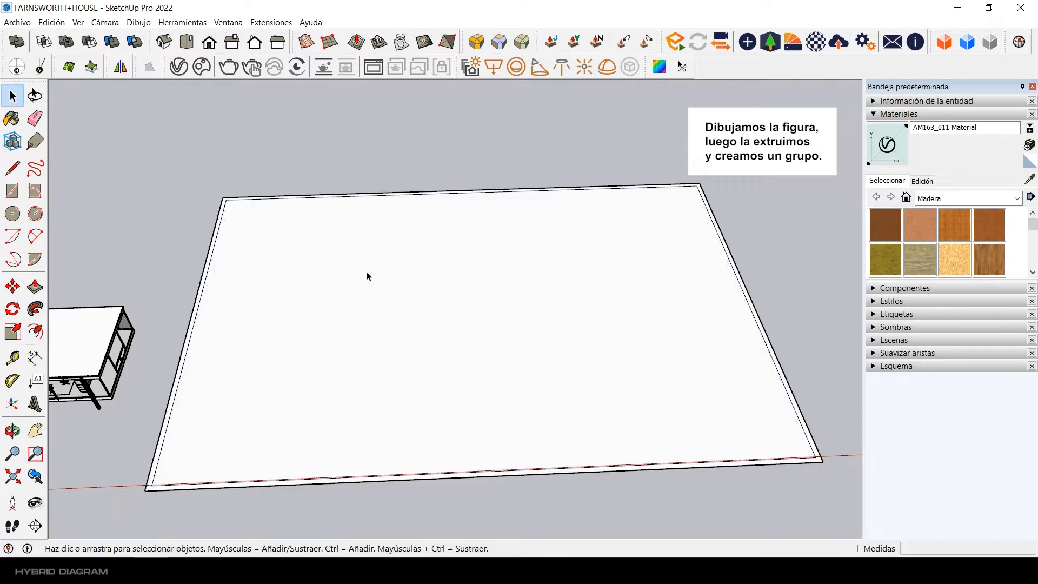
Step: Push/Pull the narrow border face up 2 m
scroll(367, 276, down, 2)
scroll(288, 318, up, 1)
scroll(194, 352, up, 4)
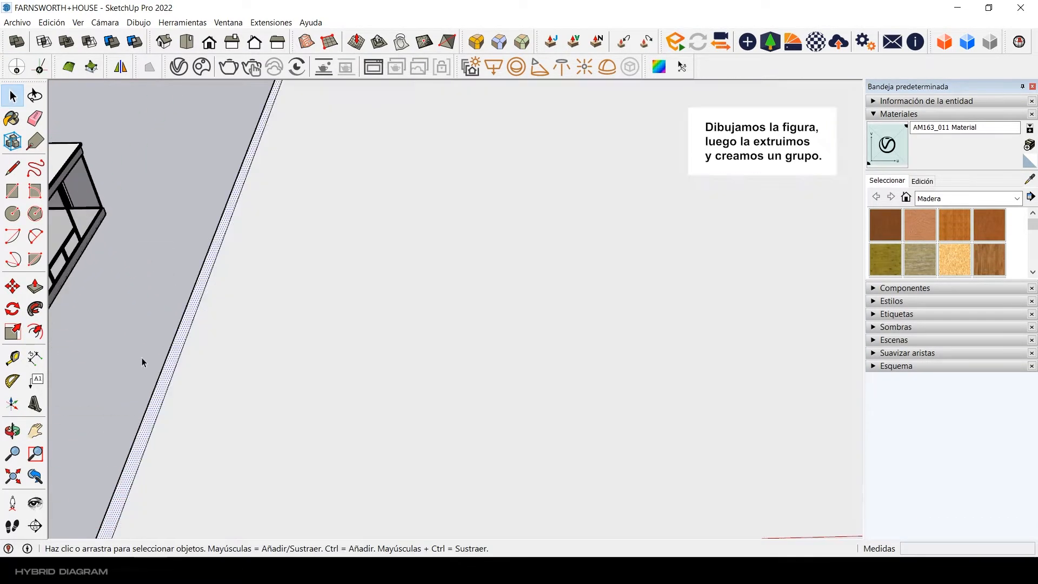
key(p)
click(179, 350)
scroll(167, 313, down, 4)
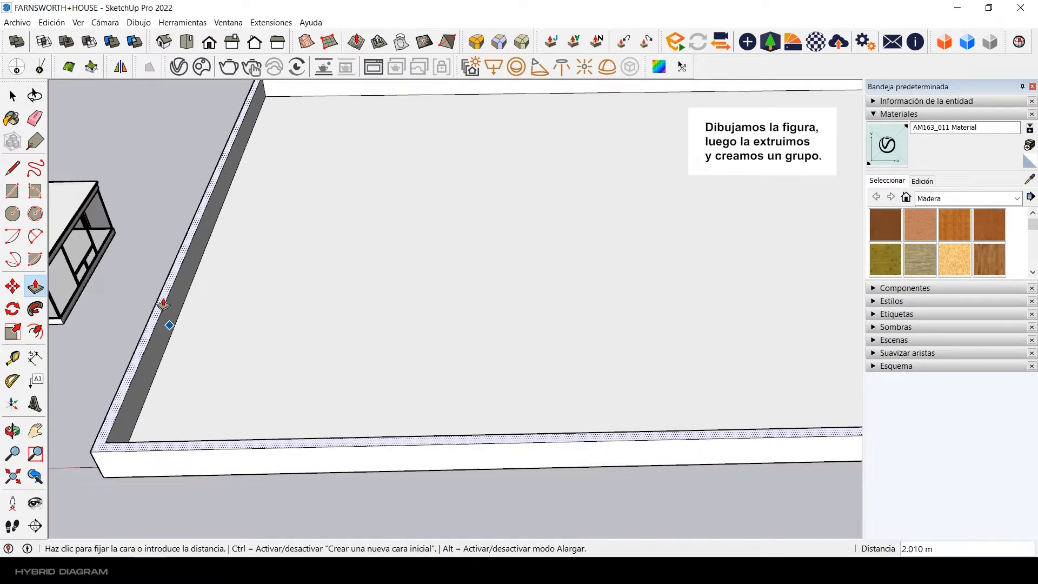
key(Return)
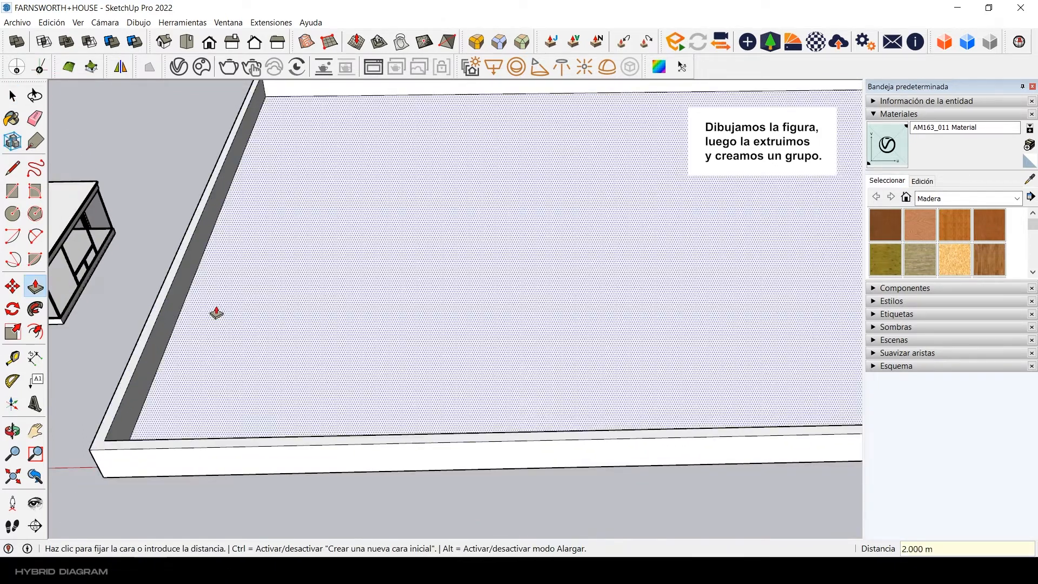
Step: Push/Pull the large inner face up 1.5 m
click(220, 315)
text(1.5)
key(Return)
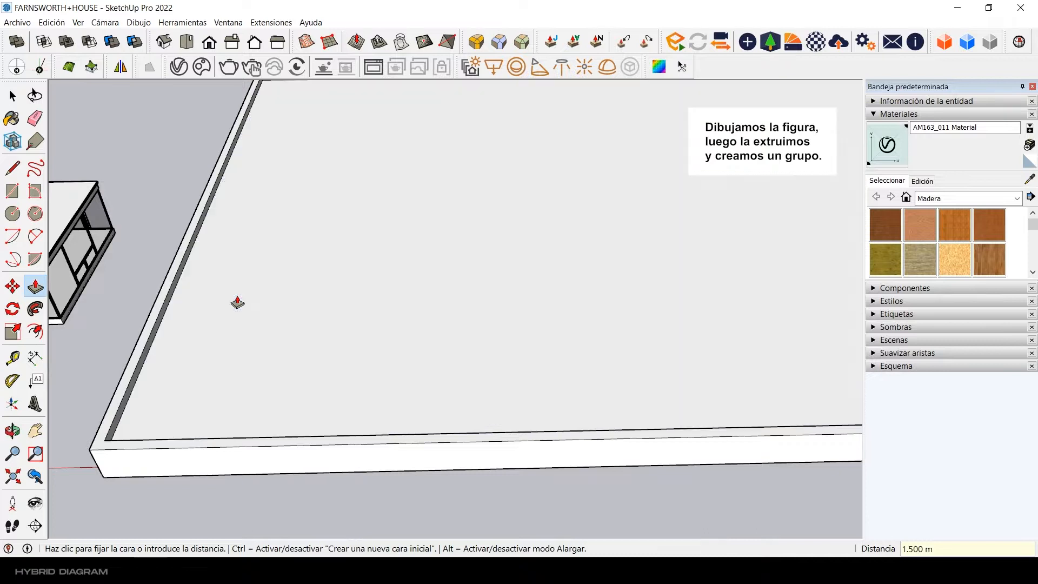
key(space)
Step: Select the entire extruded base and make it a group
scroll(314, 284, down, 5)
middle_drag(385, 275, 393, 345)
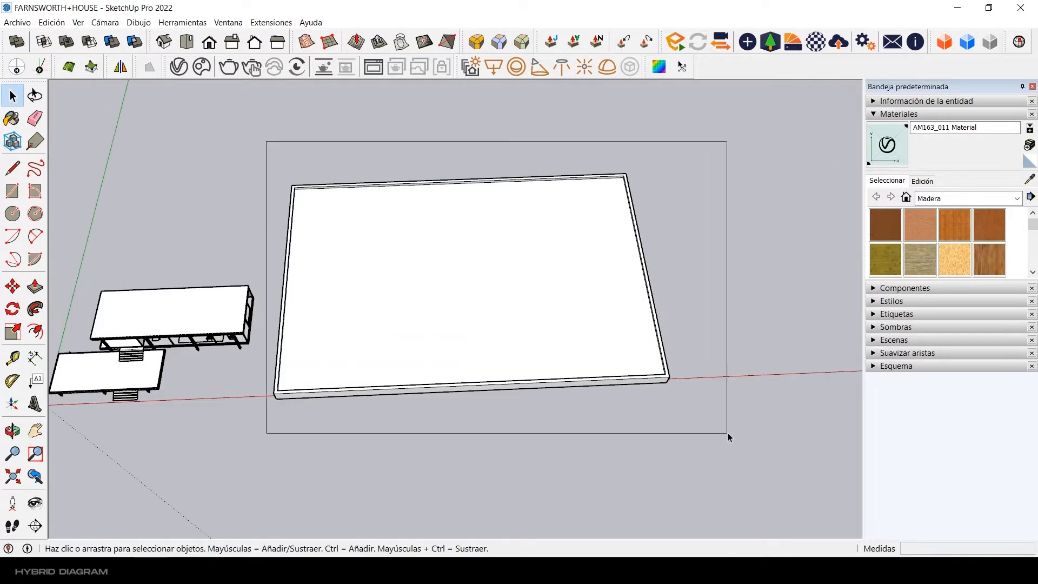
drag(727, 433, 728, 434)
right_click(464, 233)
click(501, 336)
click(432, 429)
Step: Move the whole house about 50.3 m from the foot of its front stairs onto the top surface of the base
middle_drag(423, 375, 407, 340)
middle_drag(189, 340, 239, 283)
drag(508, 445, 508, 446)
middle_drag(452, 399, 432, 391)
scroll(436, 385, up, 2)
drag(155, 173, 496, 453)
middle_drag(351, 352, 448, 286)
scroll(267, 407, up, 4)
scroll(272, 417, up, 6)
scroll(301, 413, down, 3)
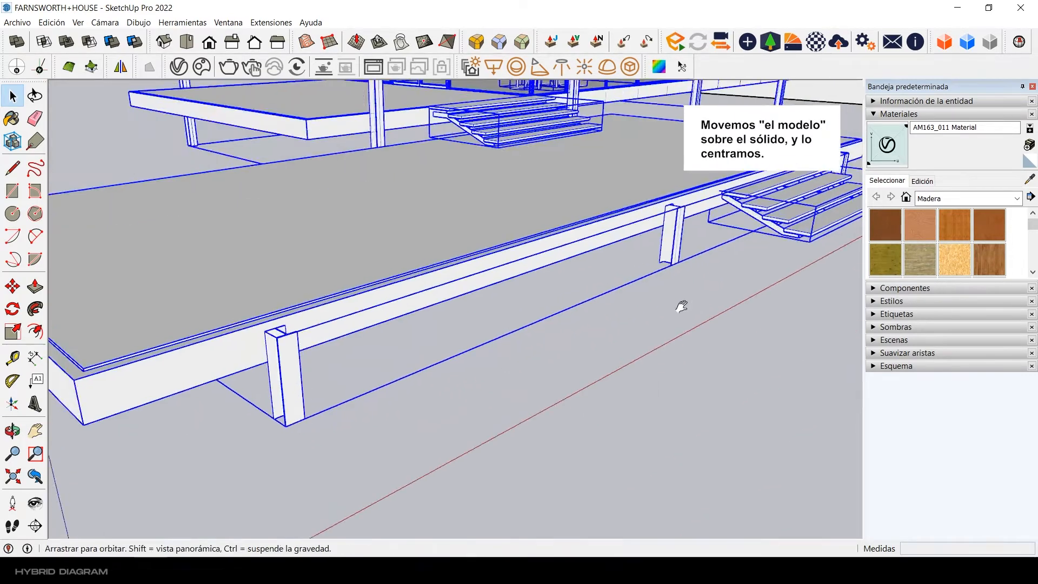
shift+middle_drag(682, 306, 476, 276)
middle_drag(551, 308, 480, 294)
scroll(425, 310, down, 4)
scroll(489, 275, up, 5)
scroll(479, 294, up, 5)
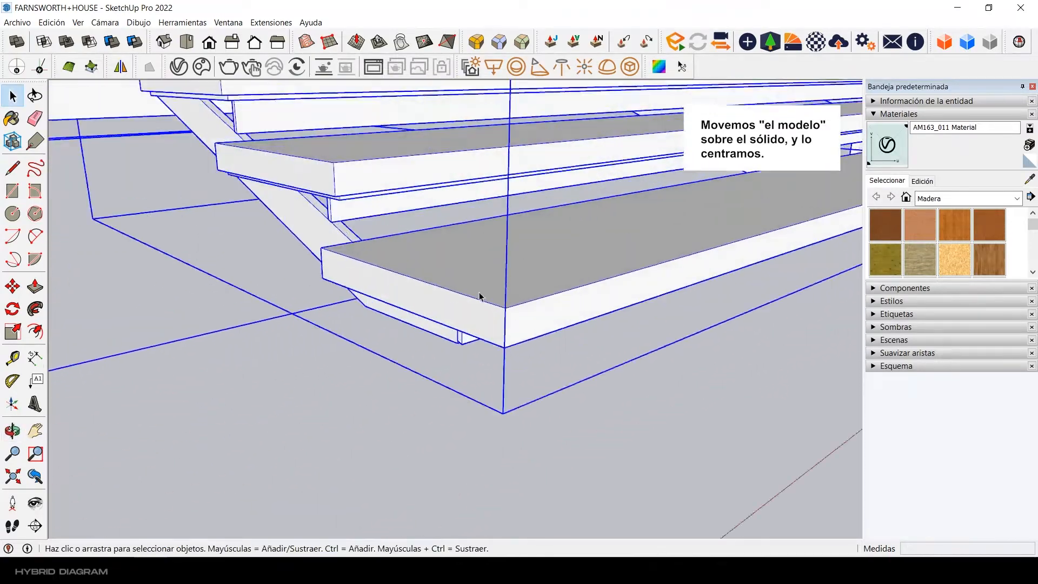
middle_drag(482, 341, 19, 314)
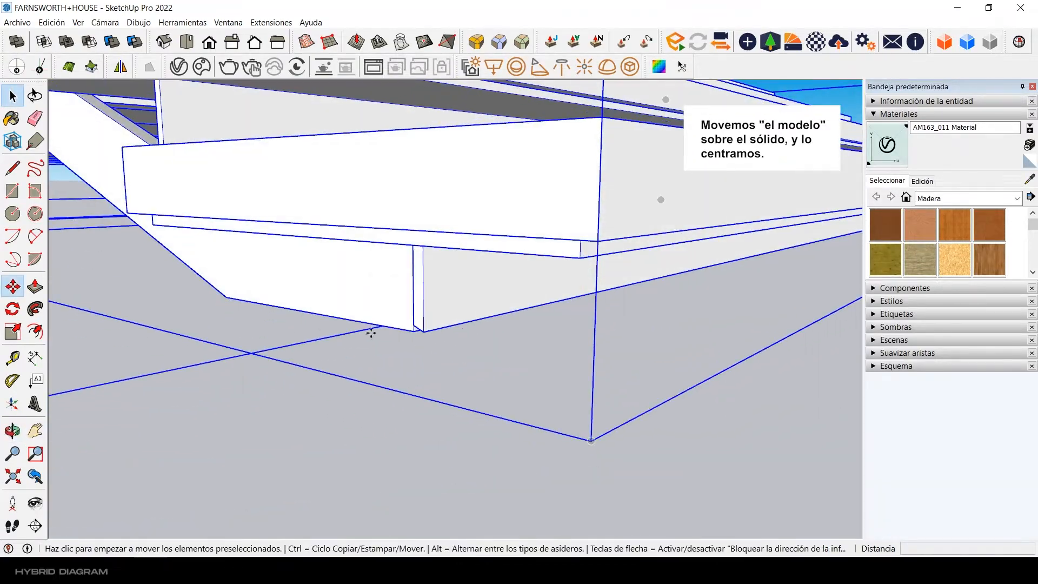
click(410, 332)
scroll(303, 352, down, 10)
middle_drag(254, 303, 367, 351)
middle_drag(373, 313, 403, 387)
scroll(433, 384, down, 3)
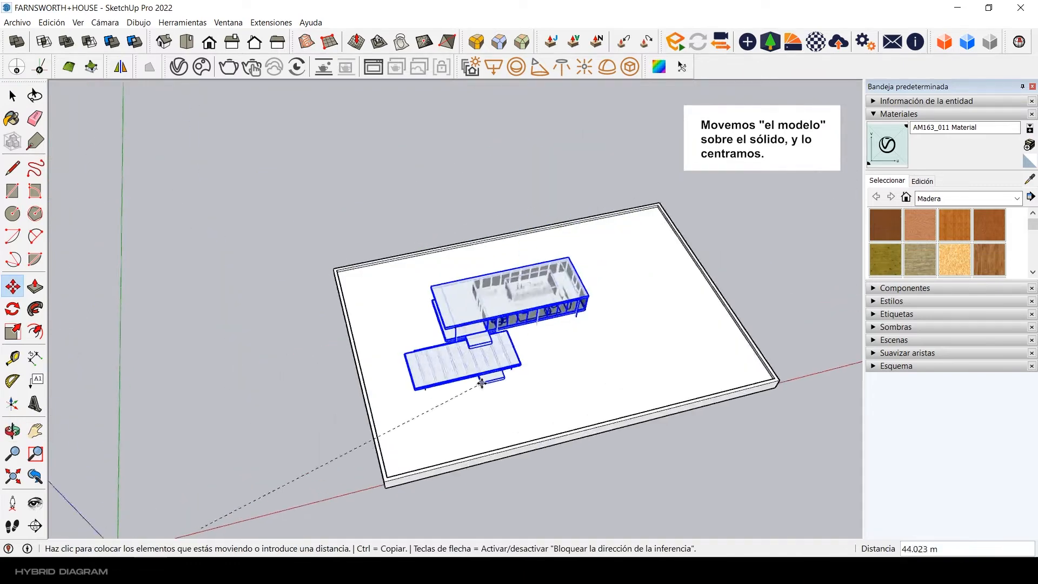
middle_drag(482, 382, 489, 387)
click(563, 388)
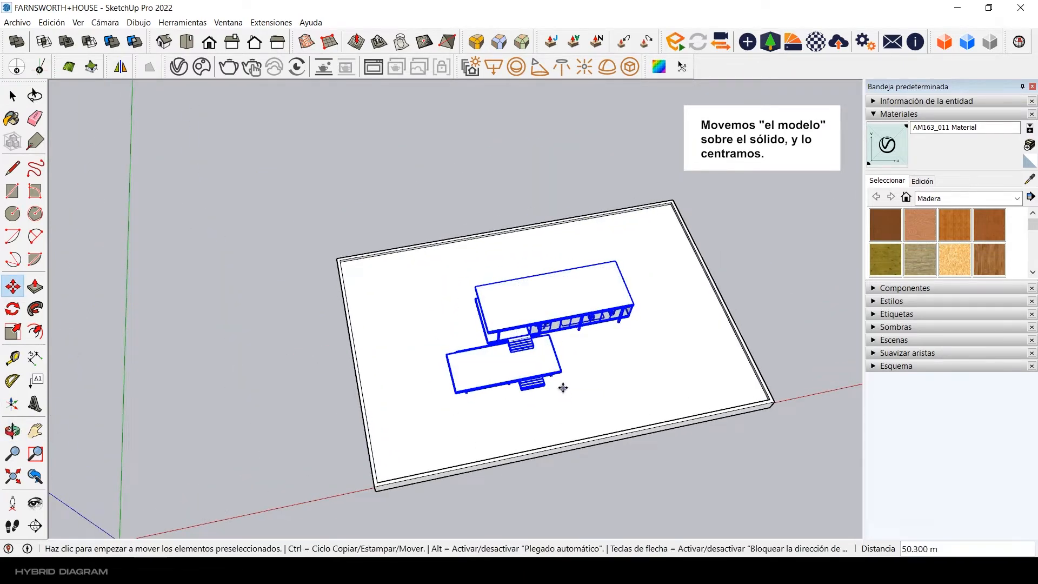
key(space)
Step: Move the house 1 m towards the back edge of the base to centre it, and clear the selection
middle_drag(563, 373, 554, 292)
scroll(541, 313, up, 7)
middle_drag(411, 427, 533, 309)
scroll(461, 376, up, 3)
scroll(551, 300, up, 4)
middle_drag(584, 287, 632, 302)
scroll(595, 259, down, 5)
middle_drag(589, 227, 452, 390)
scroll(453, 251, down, 3)
shift+middle_drag(452, 391, 459, 412)
key(m)
click(234, 385)
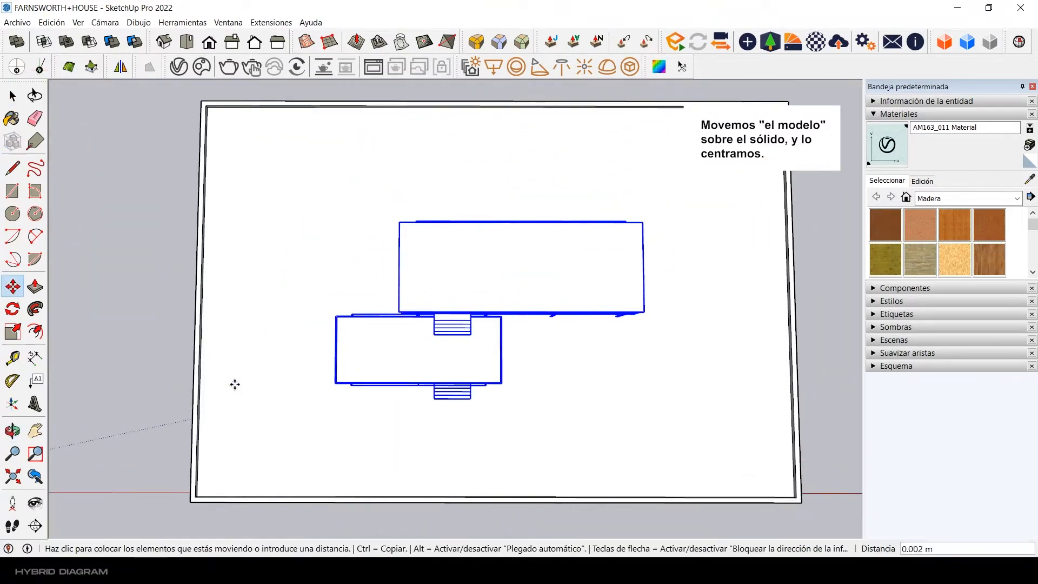
text(1)
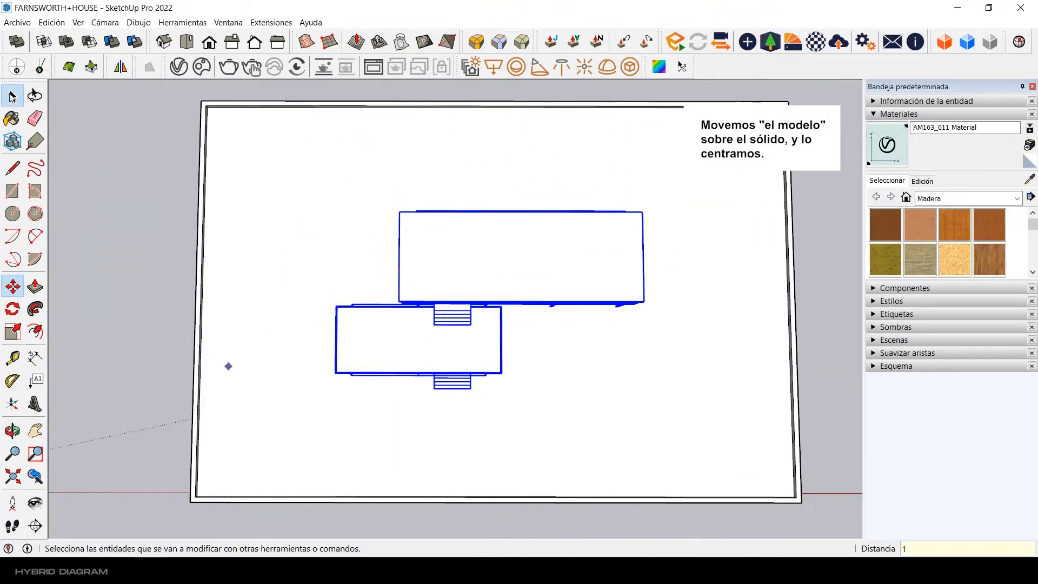
click(11, 97)
click(130, 173)
Step: Select the dark leafless tree in the B TREE Low+Poly+Nature file to copy it into the house model
scroll(411, 270, down, 3)
middle_drag(452, 216, 513, 146)
scroll(528, 285, up, 2)
scroll(528, 285, down, 5)
middle_drag(528, 287, 489, 283)
scroll(479, 299, up, 2)
scroll(552, 253, up, 3)
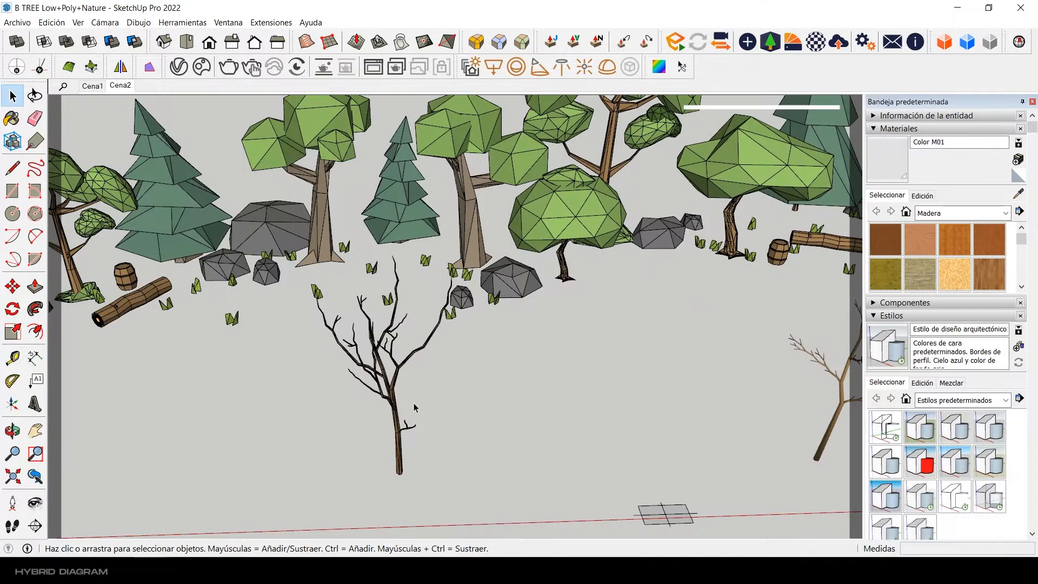
click(400, 427)
scroll(413, 444, up, 3)
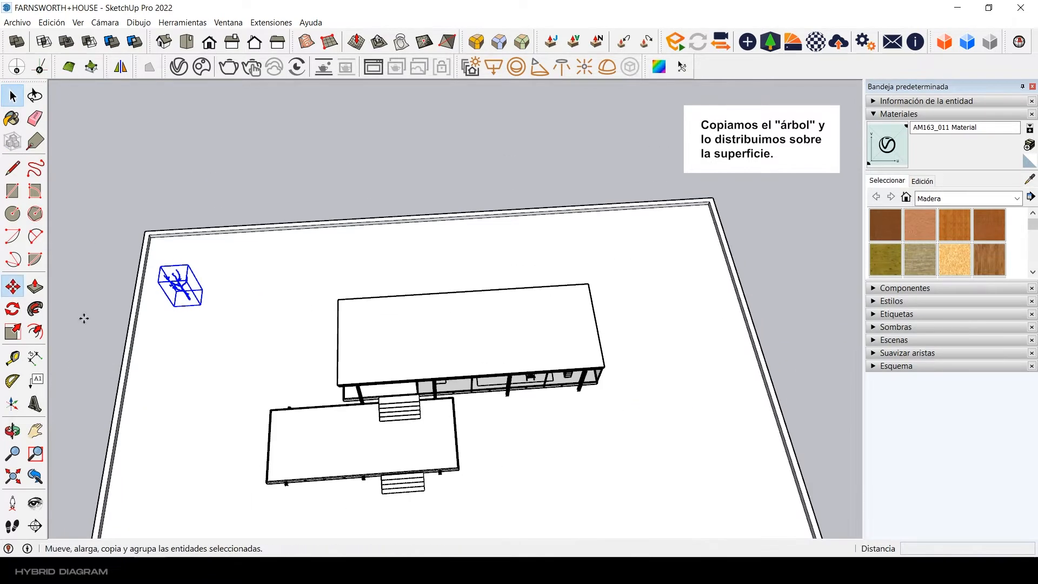
Step: Copy the leafless tree along the back of the base, placing one behind the house and one near the back right corner
click(192, 362)
scroll(216, 301, up, 3)
click(216, 301)
key(ctrl)
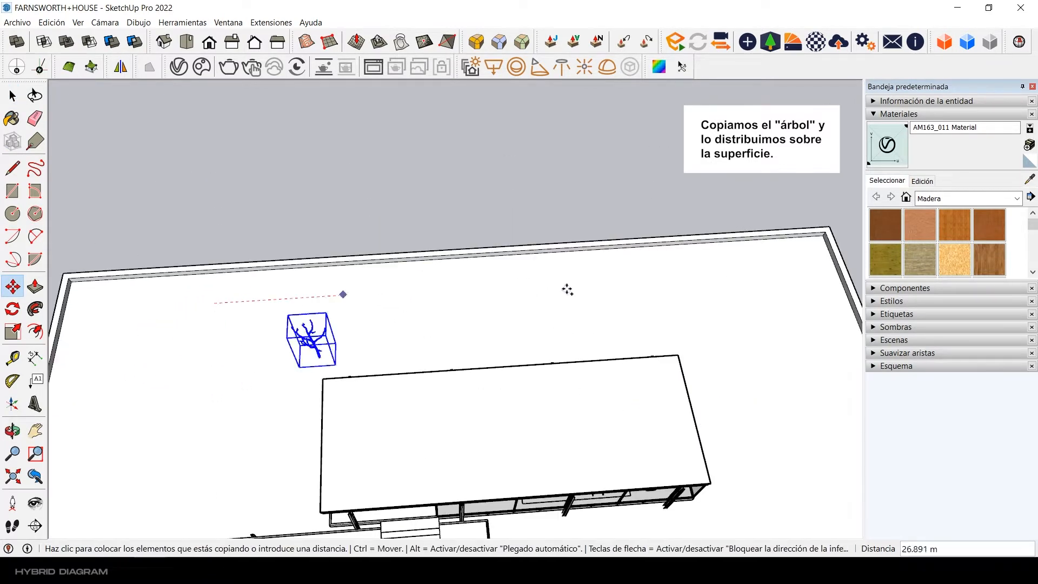
click(540, 287)
click(747, 352)
click(739, 324)
click(429, 338)
click(686, 295)
click(709, 363)
Step: Copy the back right tree to the open area beside the house's right end
shift+middle_drag(709, 362, 687, 227)
scroll(654, 234, down, 3)
click(654, 234)
key(ctrl)
click(782, 353)
click(742, 366)
Step: Copy the tree beside the house's right end to the front right area of the base
middle_drag(732, 333, 762, 297)
click(793, 364)
key(ctrl)
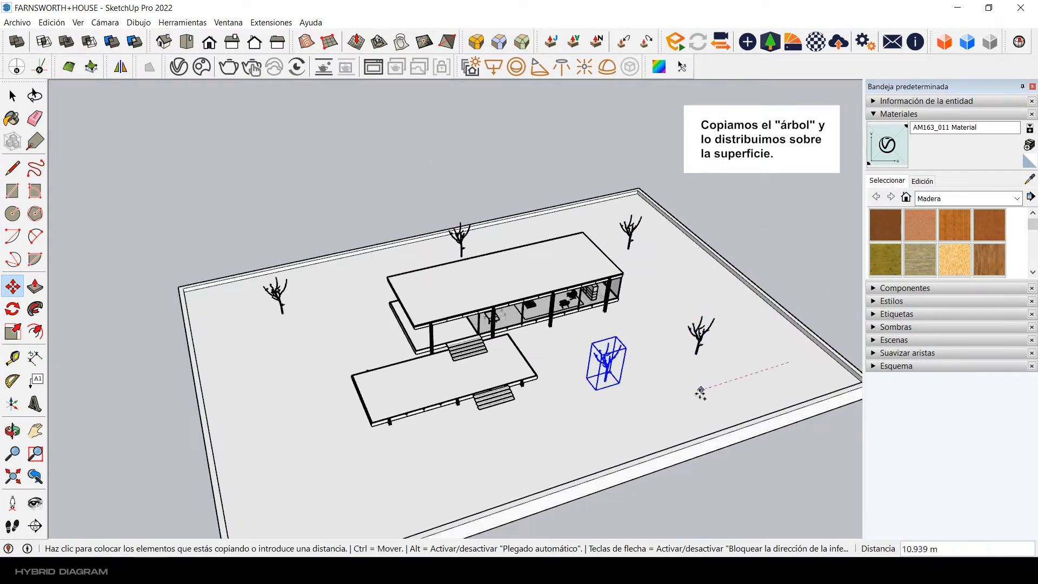
click(700, 392)
click(672, 348)
click(699, 391)
Step: Copy the front right tree to the front left area of the base
scroll(697, 360, up, 2)
click(697, 360)
key(ctrl)
click(341, 463)
click(361, 435)
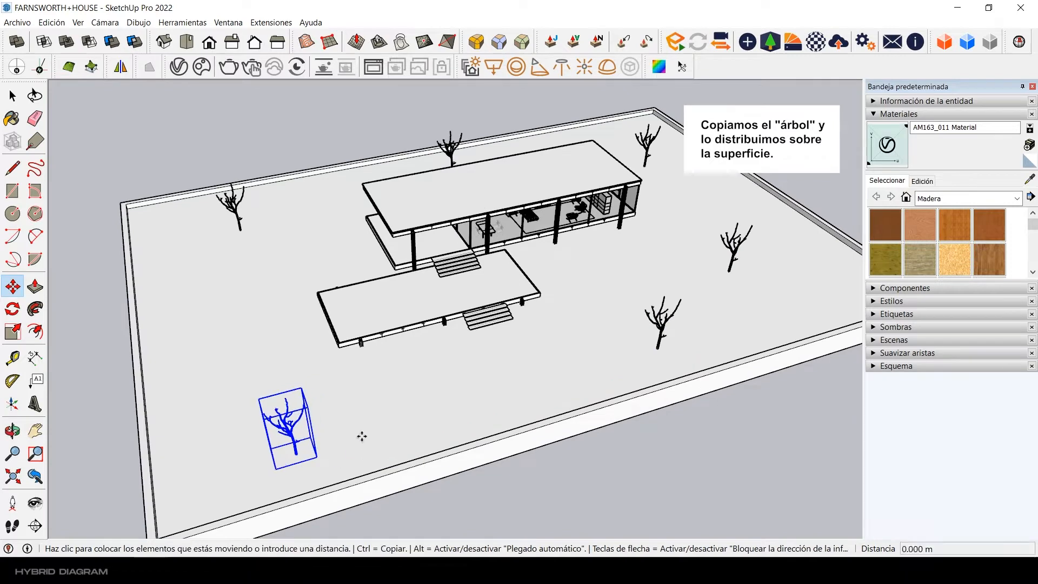
Step: Copy the front left tree further back along the left side of the base
key(ctrl)
click(416, 378)
click(387, 426)
click(380, 404)
Step: Copy a left-side tree inward, placing it next to the house's left end
shift+middle_drag(254, 346, 341, 413)
click(300, 347)
key(ctrl)
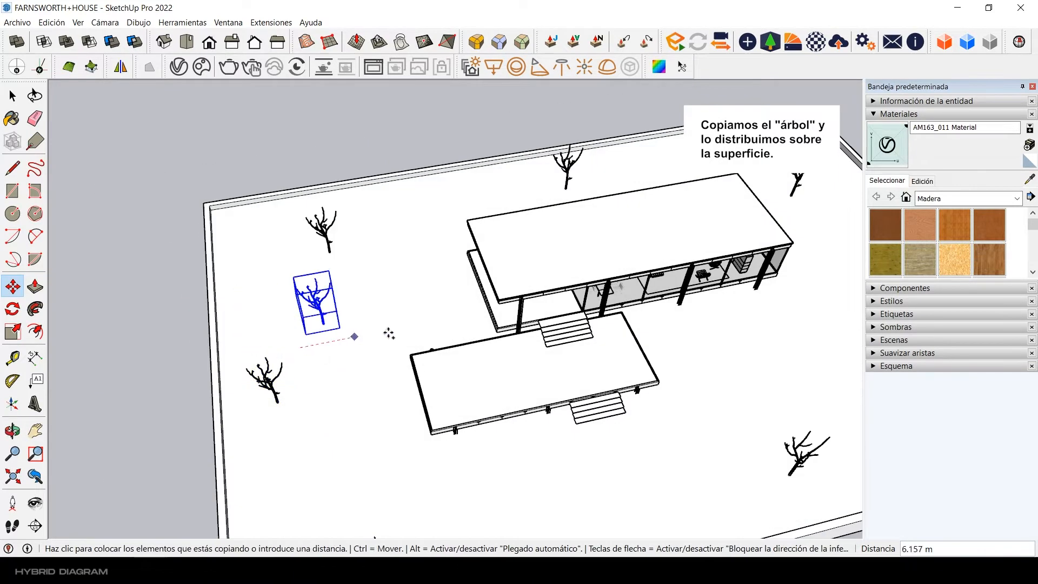
key(space)
Step: Move the back left tree along the back edge of the base, closer to the house
click(316, 319)
scroll(262, 292, up, 3)
click(254, 318)
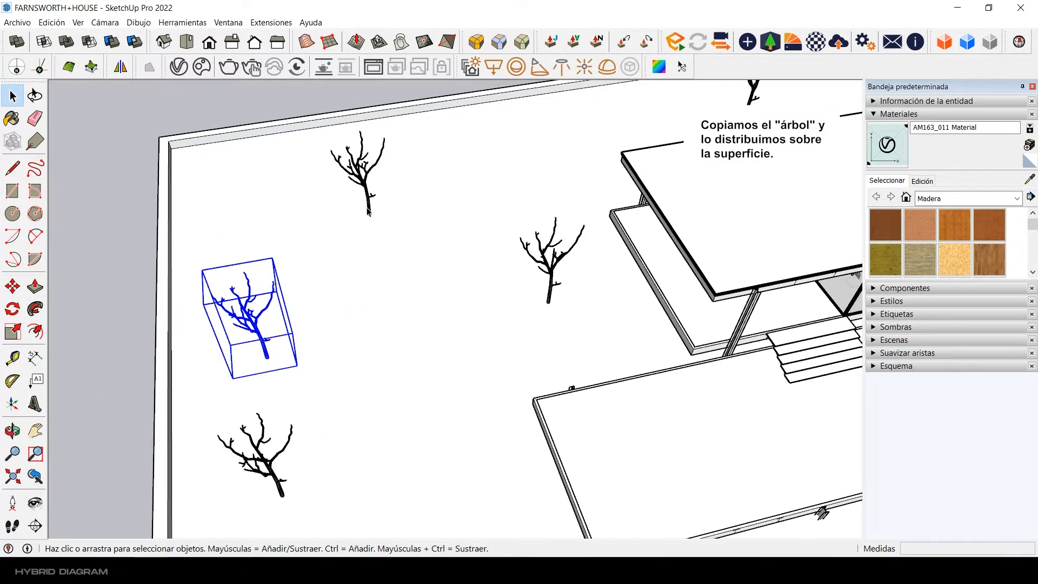
shift+click(358, 182)
scroll(303, 237, down, 2)
click(12, 286)
click(354, 343)
click(416, 274)
key(space)
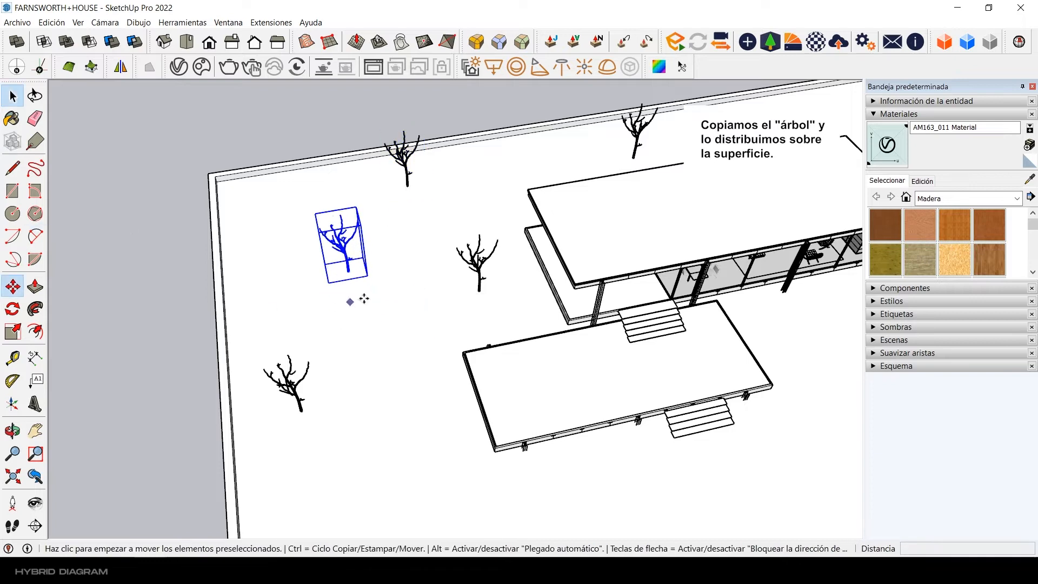
Step: Reposition the upper tree on the left side further back and away from the base's edge
click(364, 298)
click(349, 300)
key(space)
Step: Copy the tree beside the house's right end about 8.9 m towards the right edge of the base
scroll(487, 303, down, 3)
click(542, 390)
key(m)
middle_drag(552, 378, 605, 373)
click(629, 406)
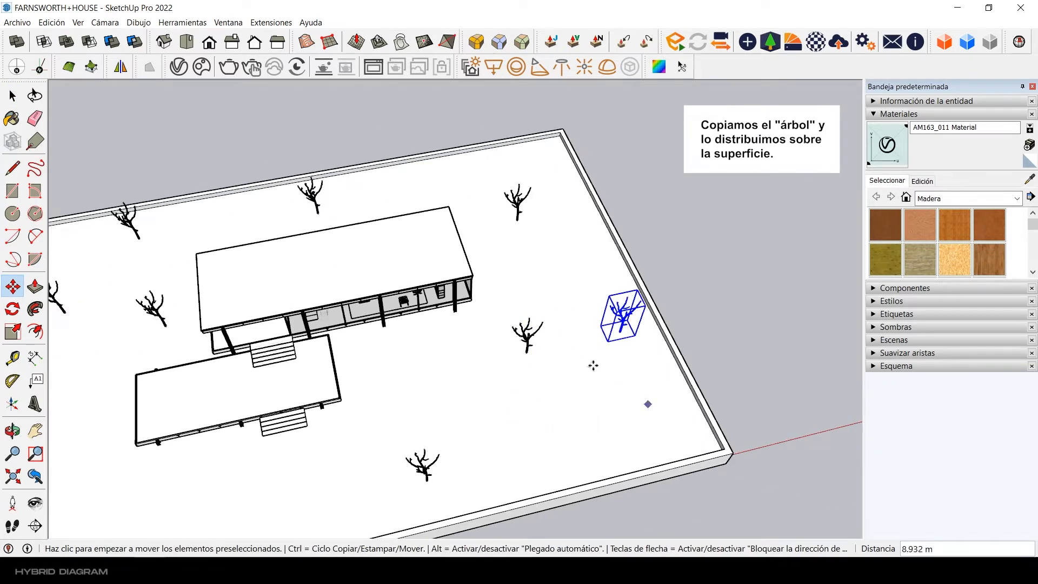
drag(593, 366, 625, 430)
key(space)
Step: Copy the tree directly behind the house to the gap between it and the back left tree
middle_drag(485, 345, 500, 379)
click(478, 230)
click(12, 287)
key(ctrl)
click(566, 265)
click(447, 279)
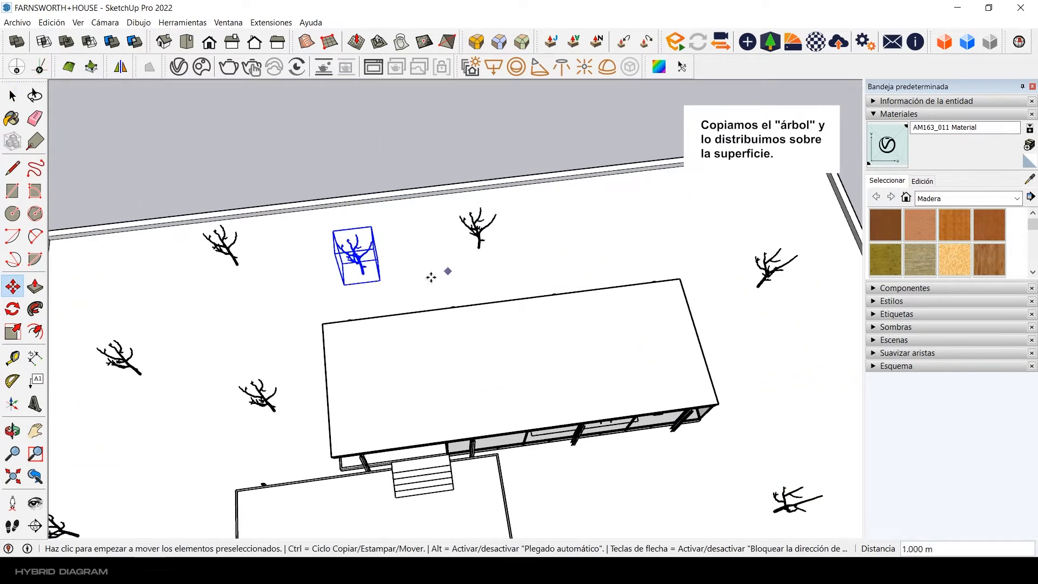
Step: Copy a tree to the base's back edge, behind the right end of the house
click(728, 281)
key(space)
scroll(674, 248, down, 4)
middle_drag(605, 297, 518, 308)
scroll(349, 303, up, 3)
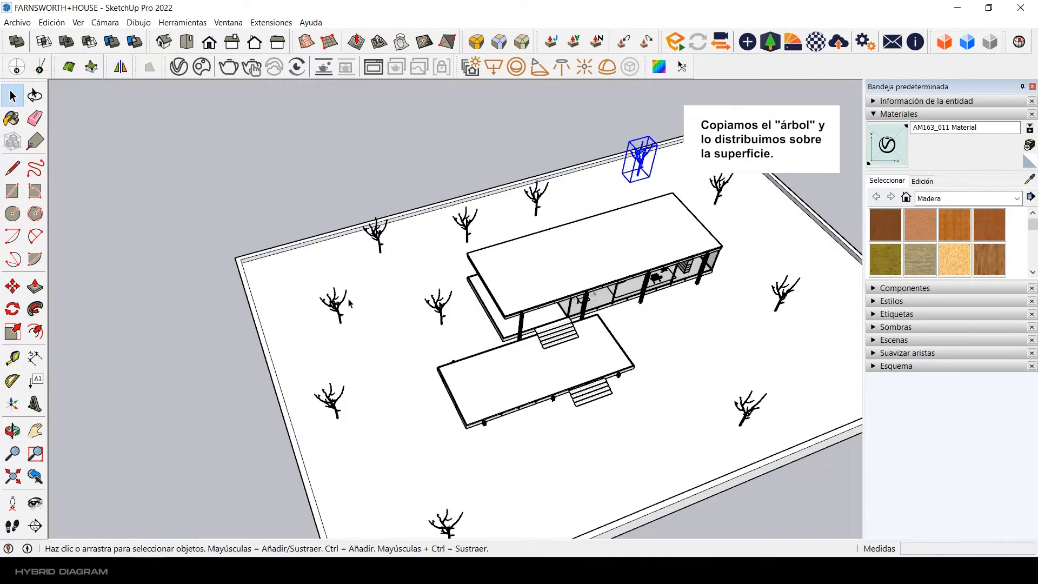
Step: Shift the upper left-side tree and the second tree along the back edge to even out their spacing
click(403, 327)
click(377, 334)
key(space)
click(460, 217)
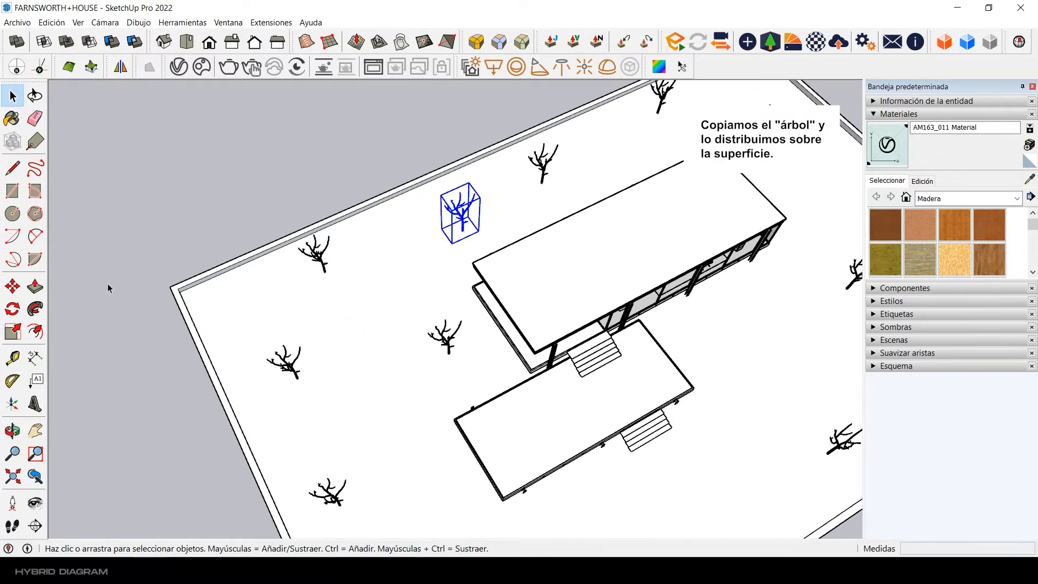
click(13, 286)
click(423, 271)
key(space)
Step: Copy the tree near the base's right corner about 12 m back along the right edge and adjust the copy's position
click(576, 310)
click(13, 286)
key(ctrl)
click(571, 356)
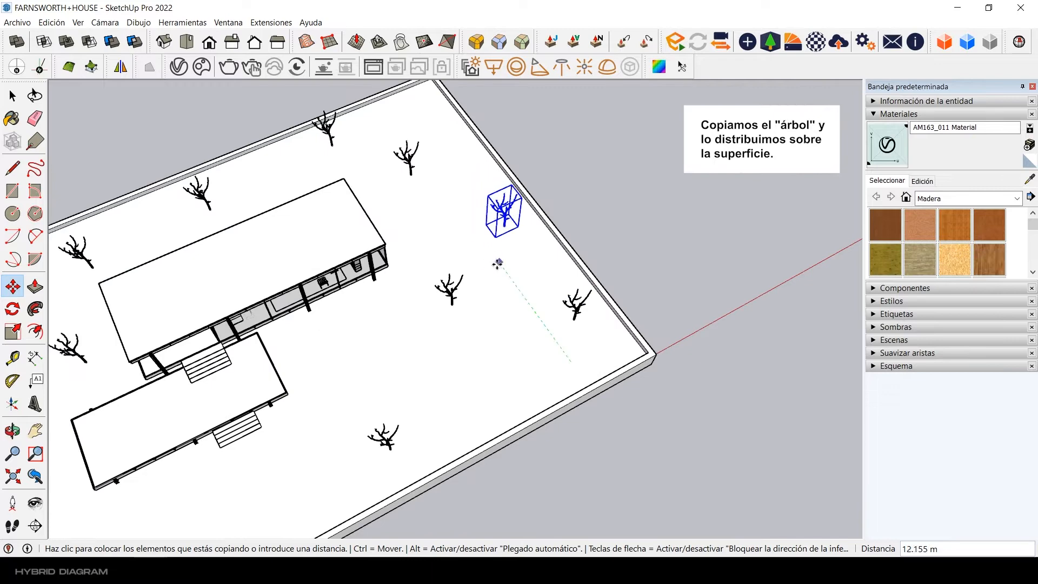
click(498, 264)
click(543, 293)
click(517, 270)
key(space)
scroll(486, 281, down, 5)
mouse_move(411, 362)
middle_down()
mouse_move(364, 308)
mouse_move(394, 260)
mouse_move(437, 320)
middle_up()
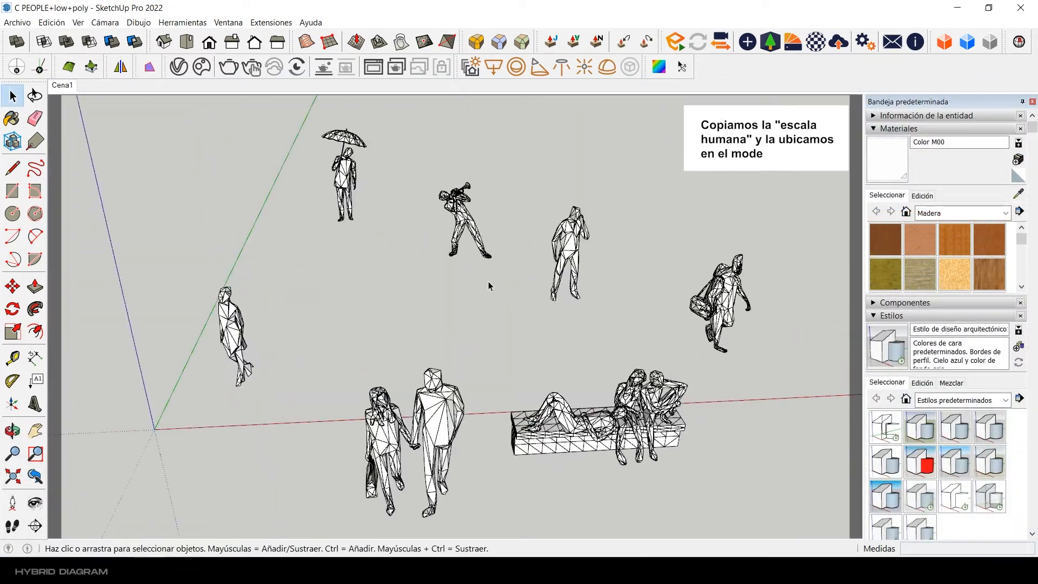
Step: Copy the single standing figure at the far left of the C PEOPLE+low+poly file and paste it in front of the terrace in the Farnsworth model
scroll(234, 317, up, 3)
click(235, 318)
scroll(380, 328, down, 3)
mouse_move(380, 328)
middle_down()
mouse_move(562, 276)
mouse_move(382, 339)
middle_up()
key(ctrl+c)
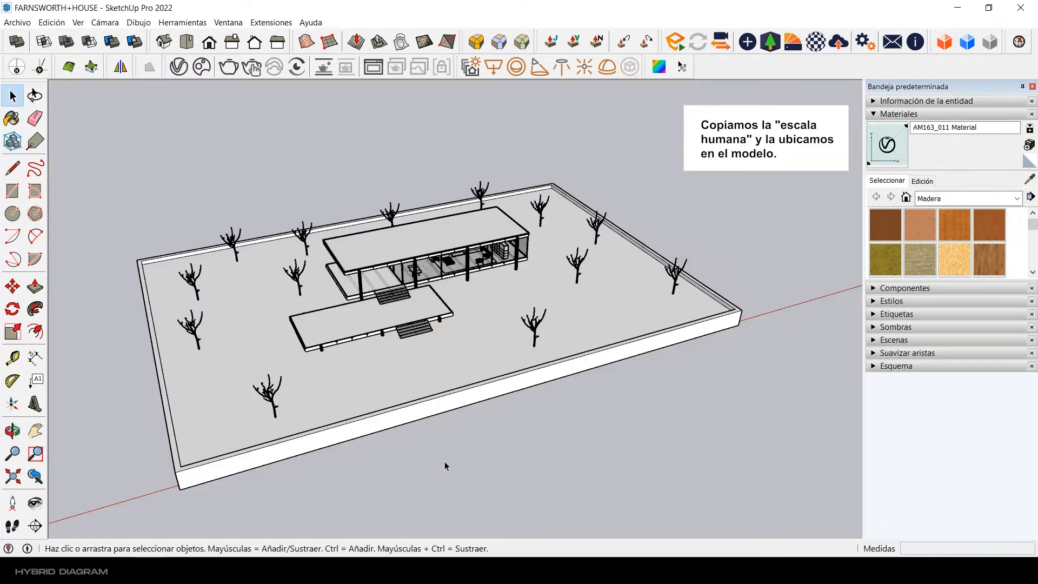
key(ctrl+v)
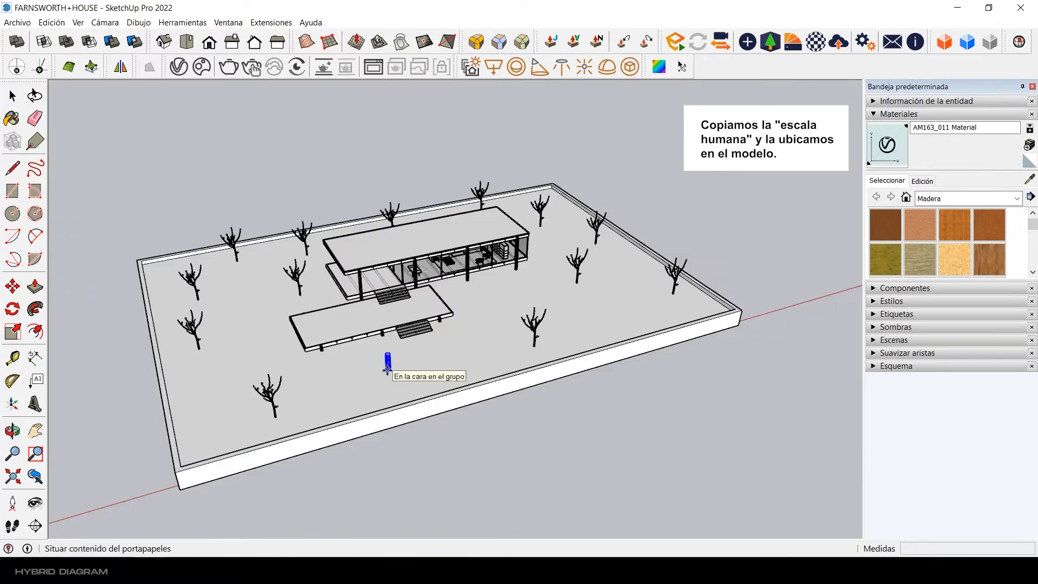
click(403, 354)
Step: Move the pasted human figure from the ground onto the lower terrace platform of the house
scroll(402, 357, up, 4)
click(407, 373)
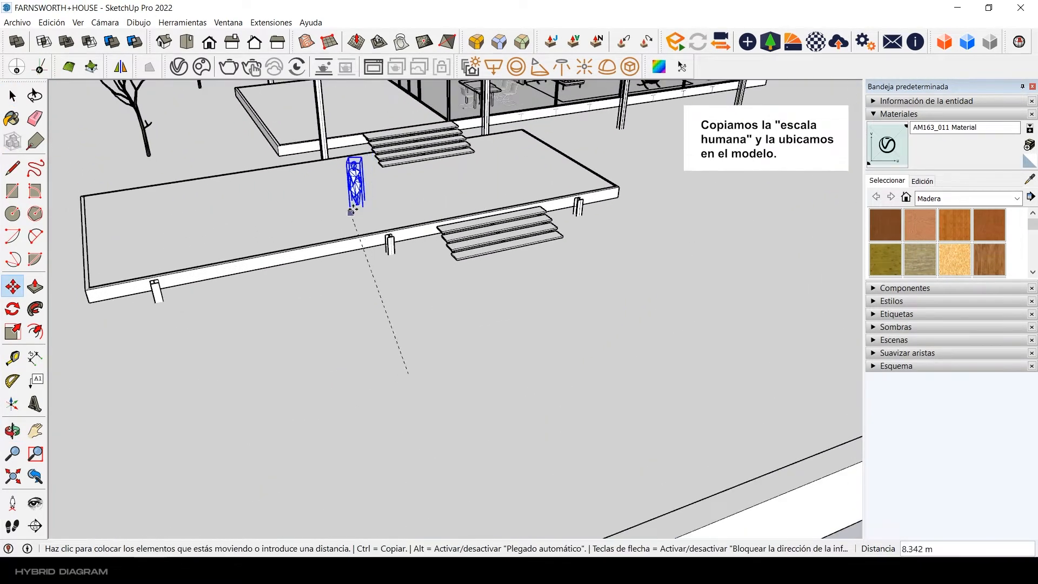
scroll(352, 211, up, 2)
click(357, 204)
key(space)
Step: Examine the arrangement of the trees and the human figure around the house from several angles
scroll(379, 227, down, 3)
mouse_move(519, 232)
middle_down()
mouse_move(436, 303)
mouse_move(592, 229)
mouse_move(529, 215)
mouse_move(532, 238)
middle_up()
scroll(592, 229, down, 2)
scroll(535, 237, down, 3)
middle_drag(540, 238, 459, 281)
scroll(562, 270, down, 3)
click(537, 343)
scroll(484, 271, up, 2)
scroll(462, 286, down, 2)
Step: Draw an 85 m long rectangle on the ground behind the base, parallel to its back edge
middle_drag(478, 318, 486, 440)
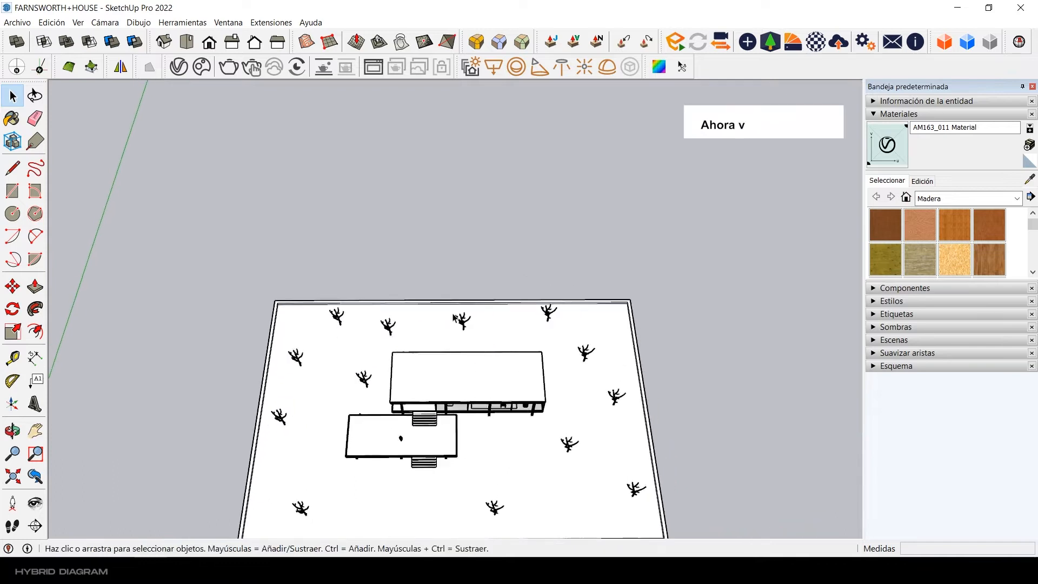
scroll(455, 318, up, 3)
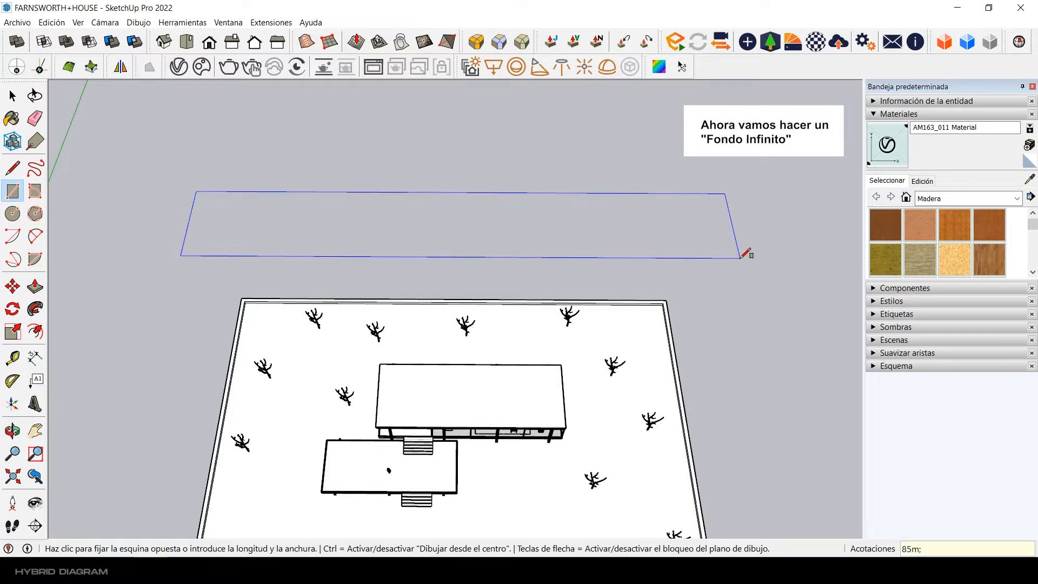
text(m)
key(Return)
click(12, 96)
Step: Extrude the long rectangle behind the base upwards by 15 m into a solid
middle_drag(179, 432, 319, 394)
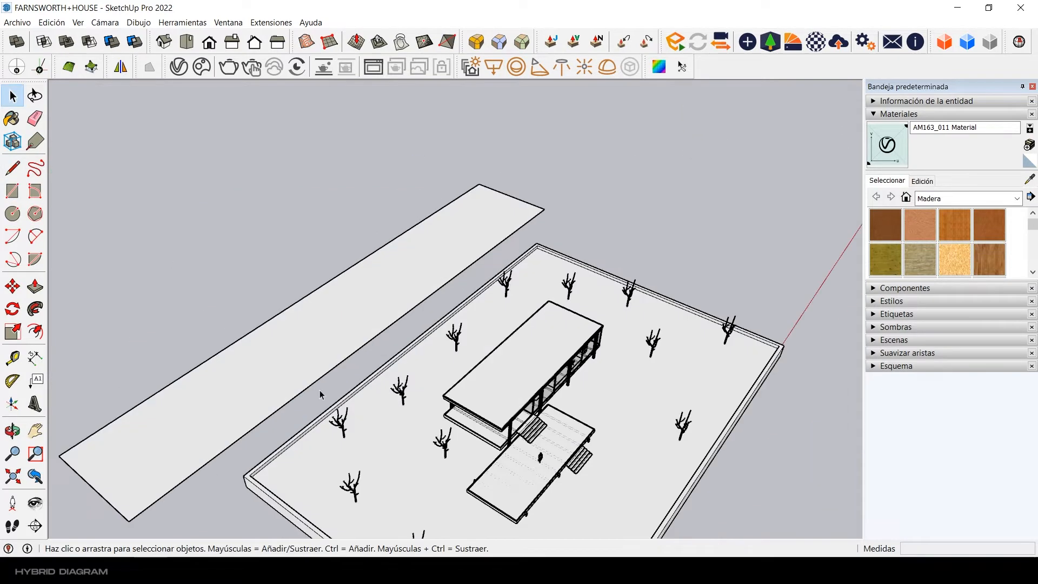
scroll(162, 487, up, 2)
shift+middle_drag(108, 522, 232, 441)
scroll(211, 428, up, 1)
click(35, 286)
click(253, 351)
text(15m)
key(Return)
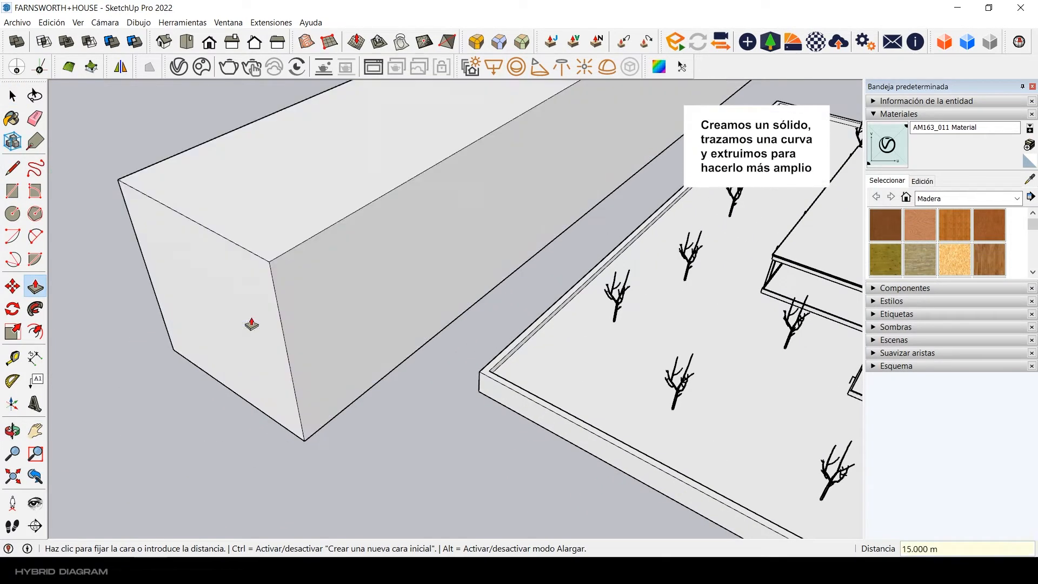
Step: Draw a concave quarter arc on the solid's end face, centred on its upper front corner and starting at the lower front corner
key(space)
mouse_move(389, 373)
middle_down()
mouse_move(431, 408)
mouse_move(278, 342)
mouse_move(57, 276)
middle_up()
middle_drag(289, 273, 296, 257)
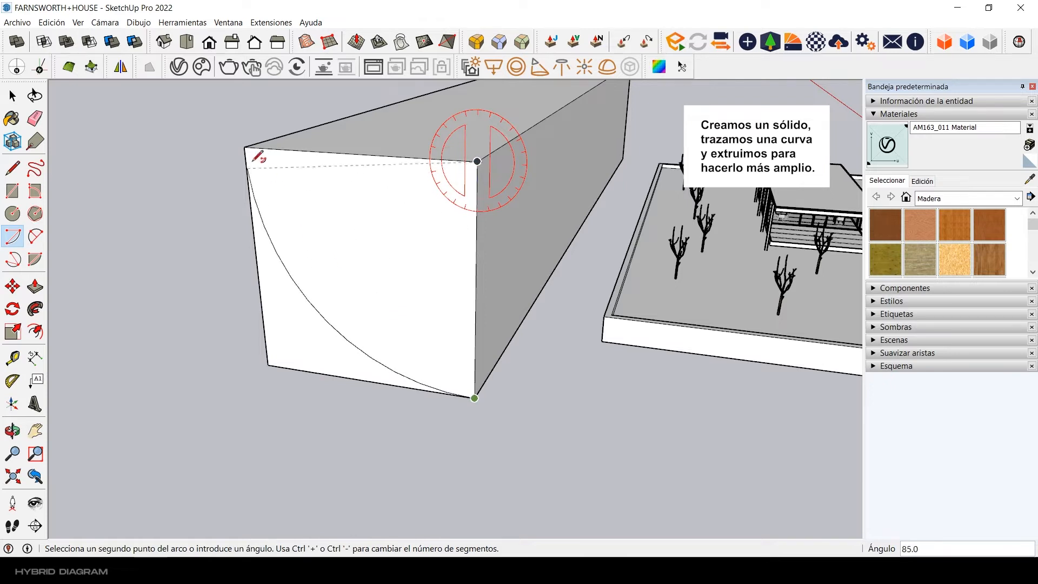
middle_drag(328, 234, 281, 325)
Step: Push the end-face section above the arc through the full 85 m length, leaving a concave curved solid
key(p)
click(431, 227)
click(540, 159)
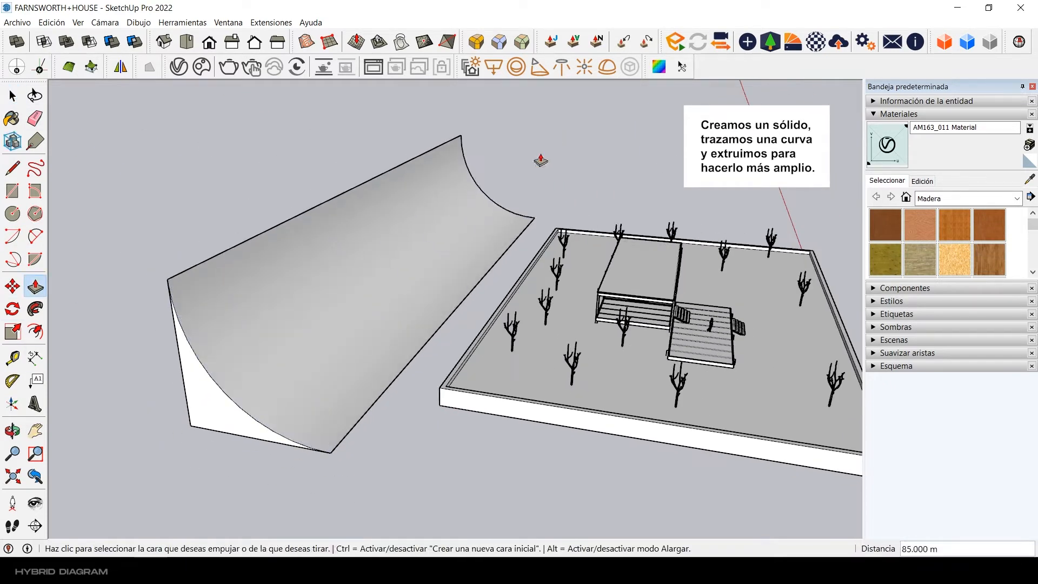
Step: Extend the curved solid by 100 m at its end farther from the origin, along the red axis
click(18, 103)
middle_drag(427, 271, 306, 309)
scroll(306, 308, down, 4)
middle_drag(389, 276, 319, 285)
middle_drag(519, 295, 405, 319)
shift+middle_drag(559, 344, 400, 312)
click(500, 333)
scroll(500, 334, down, 3)
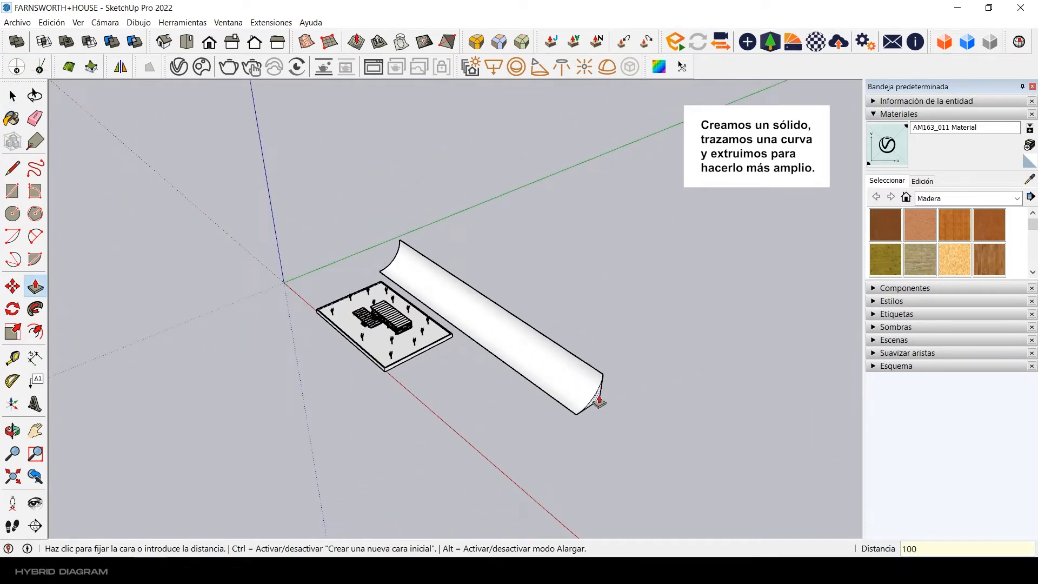
Step: Extrude the curved solid's opposite end face outwards past the origin
middle_drag(292, 379, 470, 403)
scroll(397, 412, up, 1)
click(333, 377)
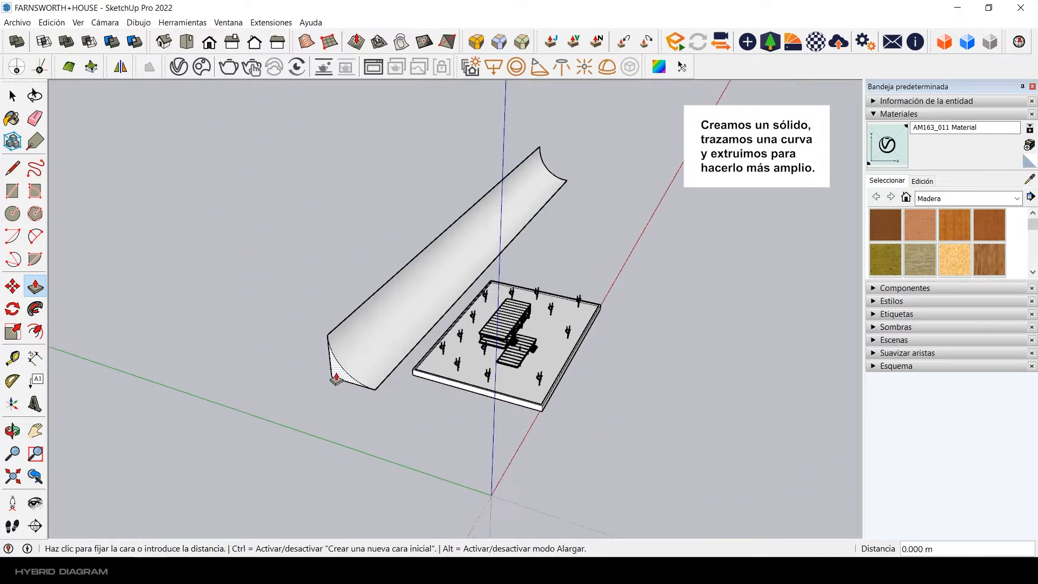
scroll(329, 367, down, 2)
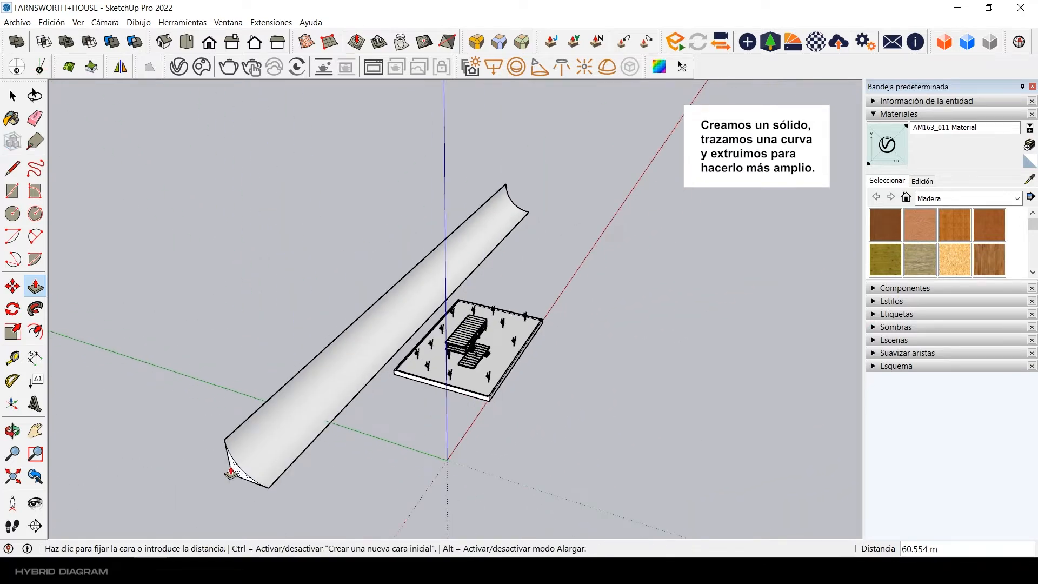
Step: Extend the far end of the curved solid by another 100 m along the red axis
middle_drag(425, 298, 260, 351)
scroll(650, 433, down, 2)
shift+middle_drag(651, 433, 626, 319)
scroll(625, 318, up, 1)
click(624, 320)
scroll(625, 325, down, 3)
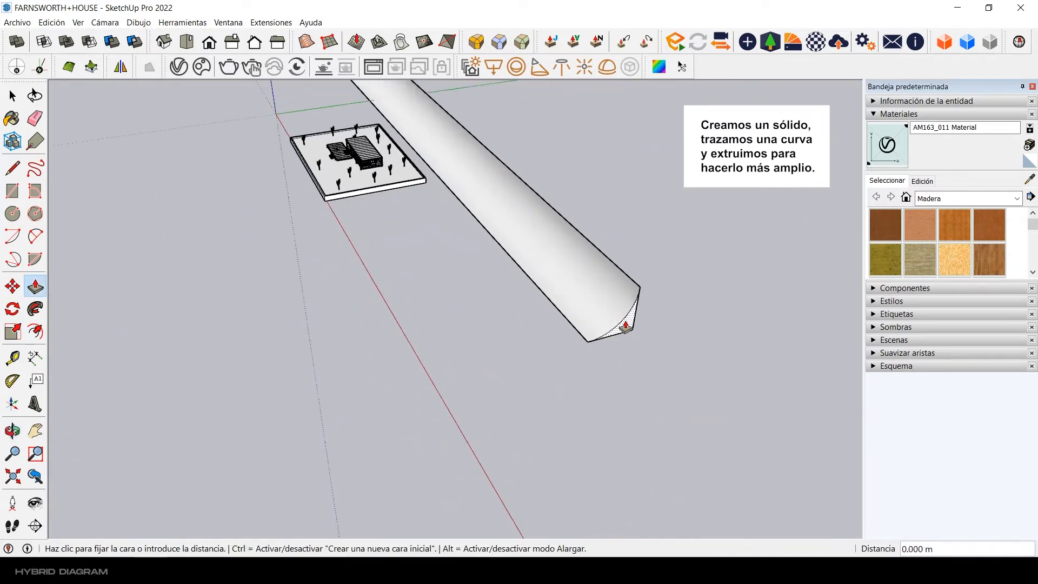
key(Return)
scroll(759, 469, down, 1)
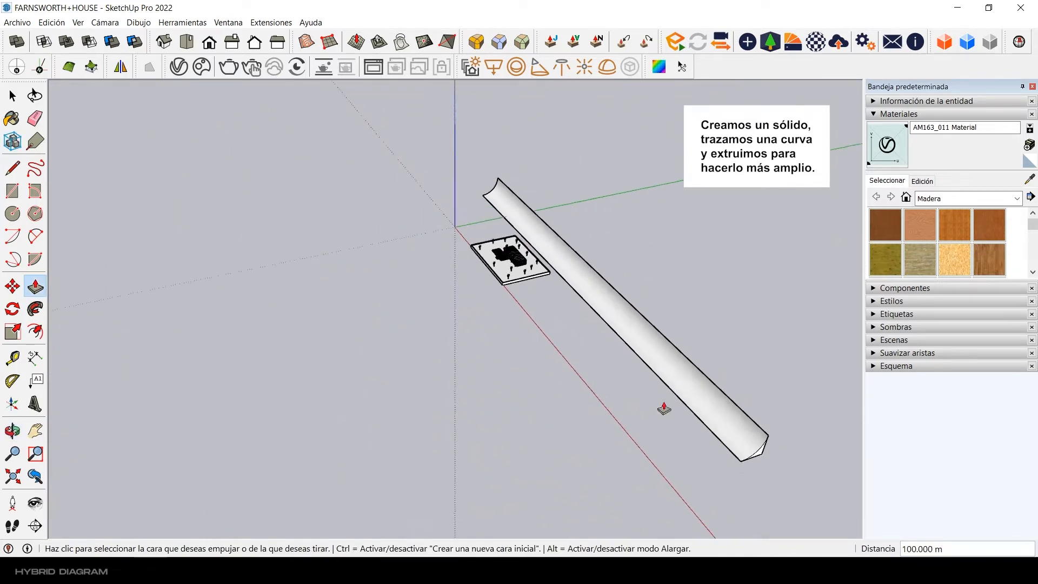
Step: Extend the curved solid's end on the origin side outwards by another 100 m
middle_drag(663, 407, 412, 301)
scroll(294, 292, up, 2)
click(294, 292)
key(Return)
scroll(249, 328, down, 2)
scroll(497, 248, up, 2)
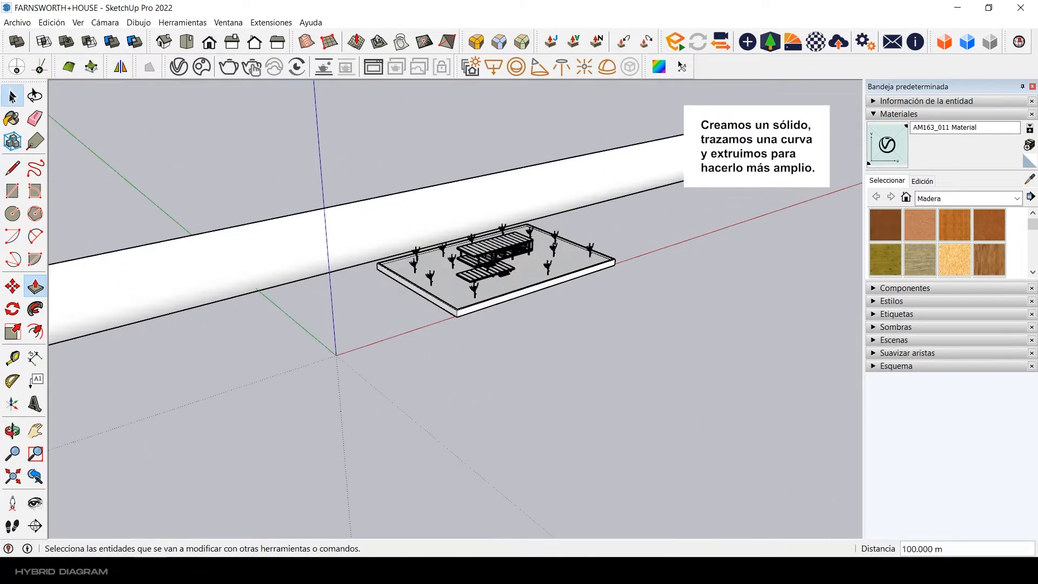
Step: Draw a floor plane 200 m deep with lines, running from the curved solid's lower front edge out beneath the base
middle_drag(350, 312, 423, 377)
scroll(559, 224, down, 4)
scroll(559, 224, down, 2)
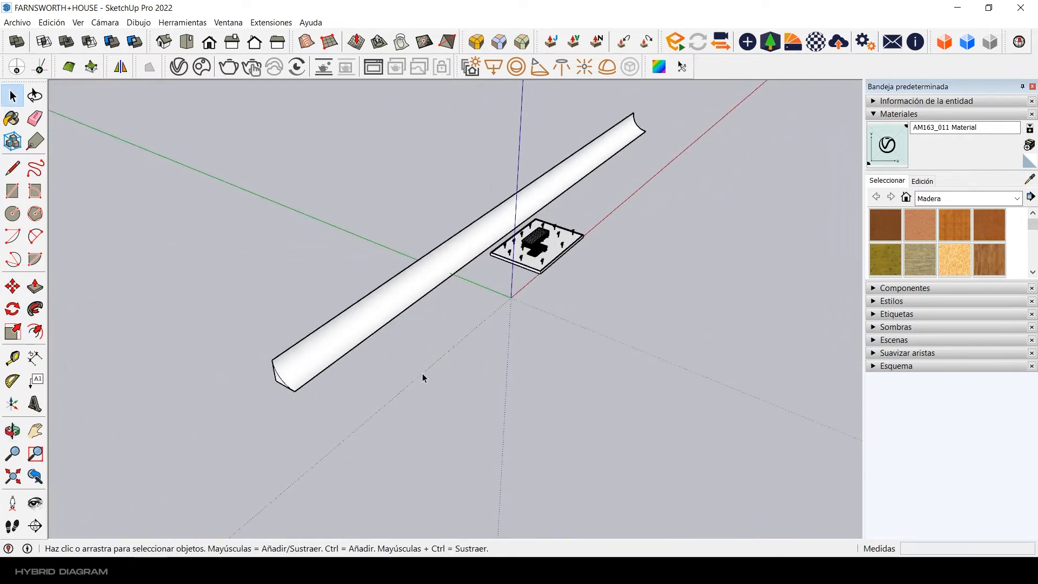
middle_drag(454, 323, 421, 326)
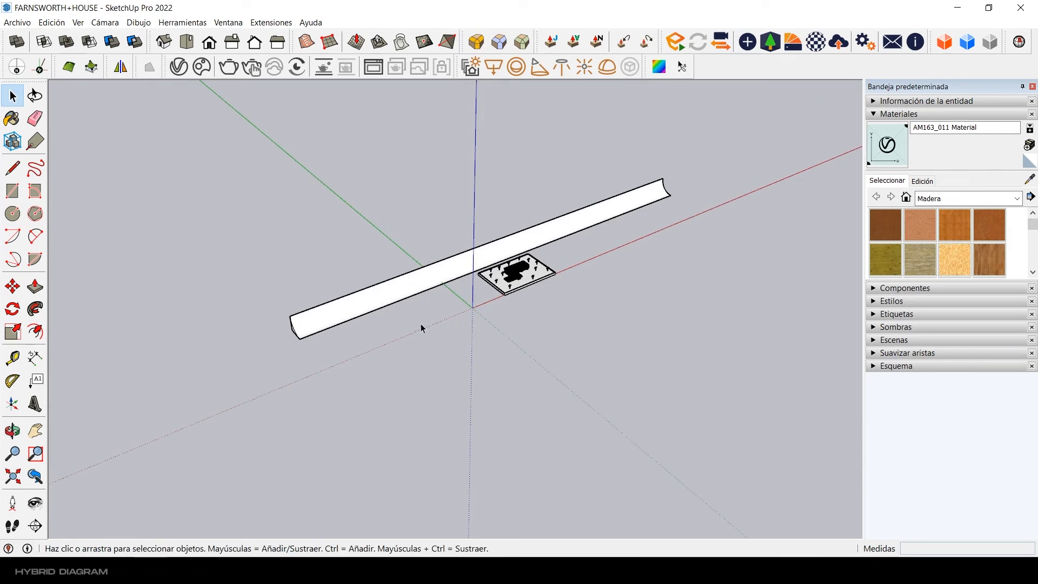
click(299, 339)
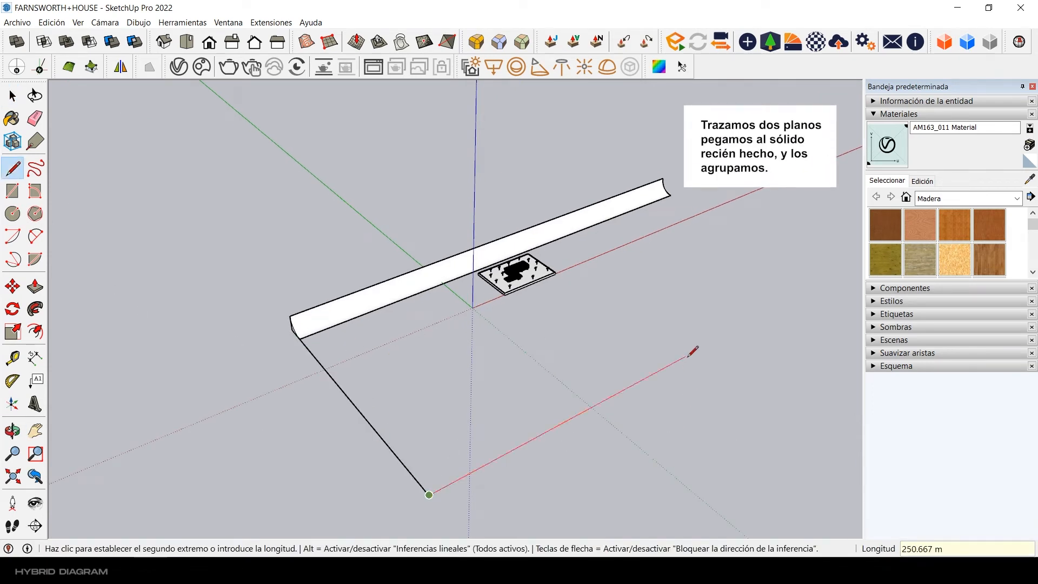
click(670, 194)
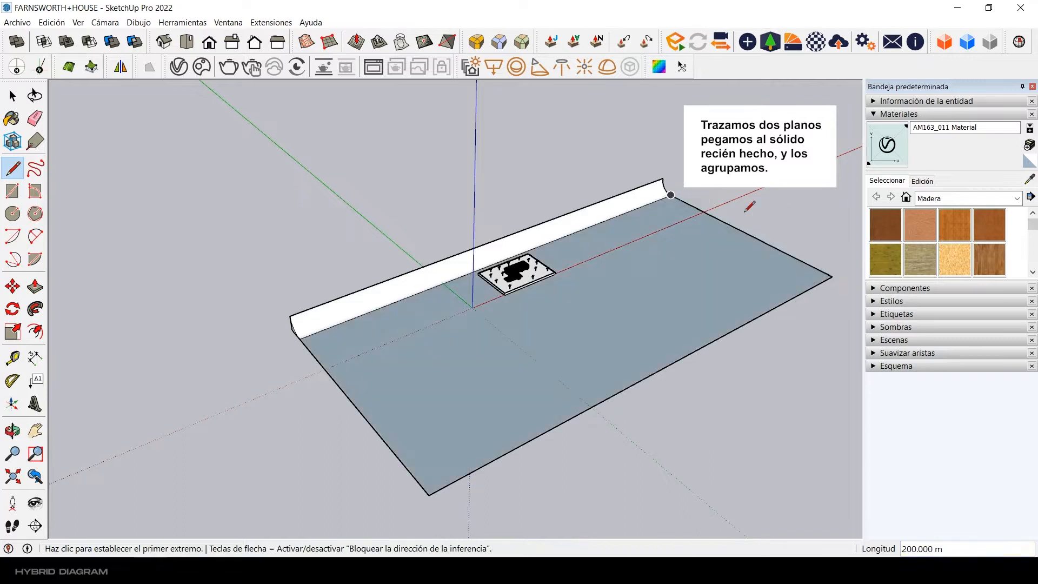
Step: Reverse the floor plane's face so its front side points up
key(space)
right_click(703, 246)
click(750, 361)
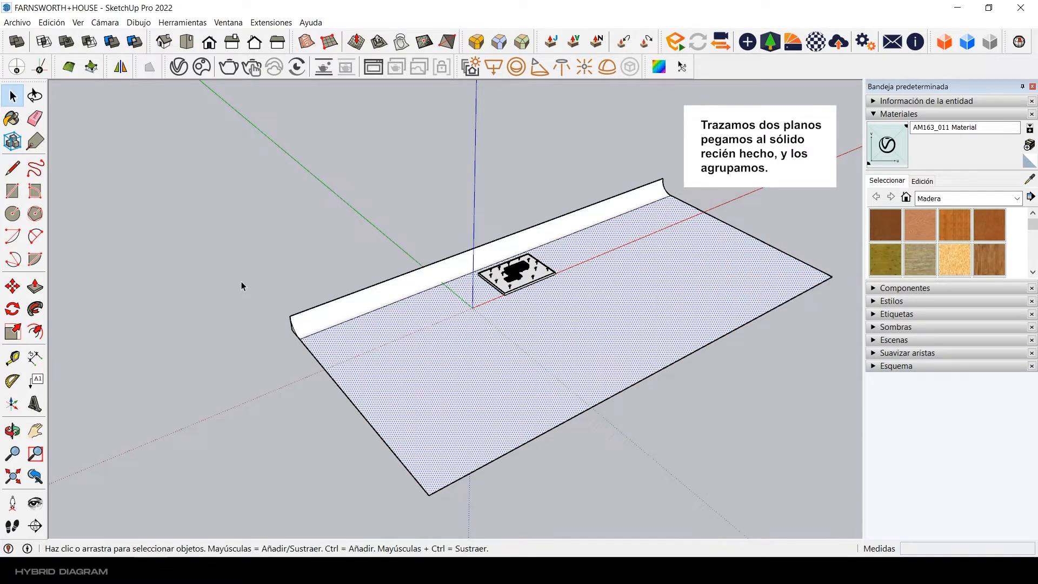
click(241, 285)
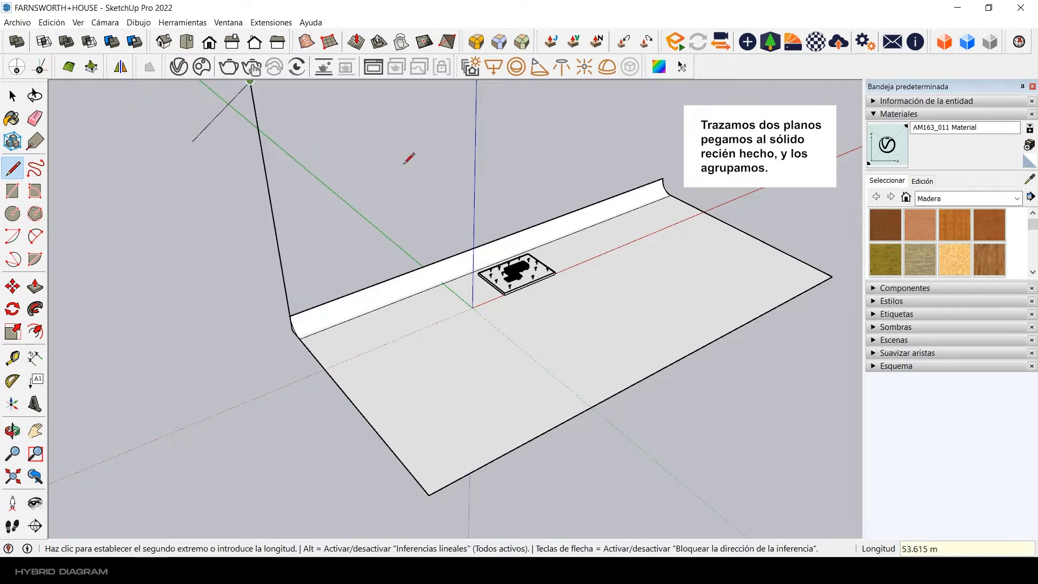
Step: Draw a vertical back plane about 202 m high with lines, rising from the curved solid's upper edge along its full length
shift+middle_drag(407, 164, 377, 232)
middle_drag(509, 93, 475, 155)
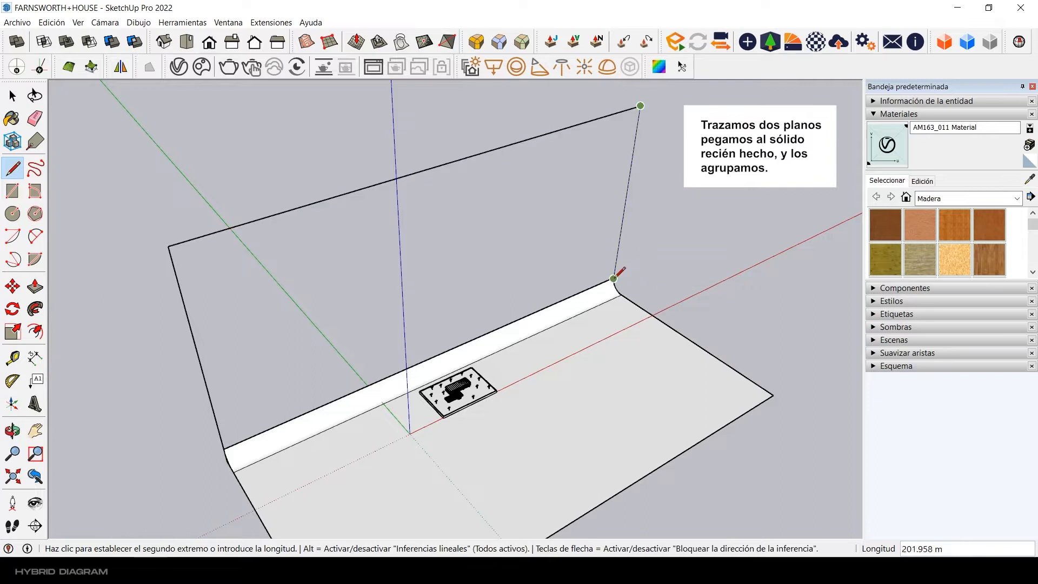
click(614, 277)
Step: Reverse the vertical back plane's face so its front side points towards the house
key(space)
click(588, 219)
right_click(586, 218)
click(642, 333)
scroll(693, 173, down, 2)
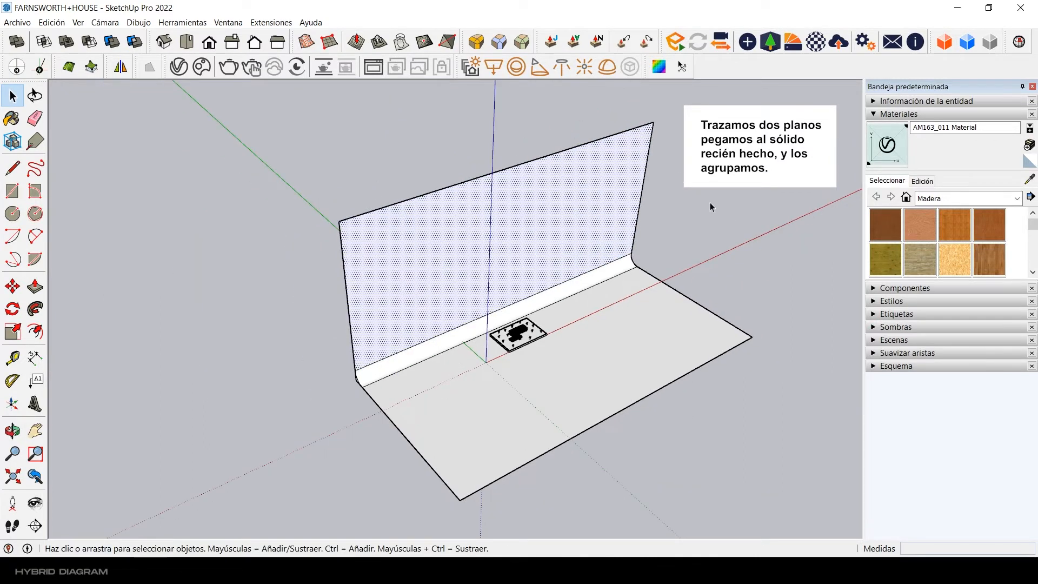
Step: Group the back plane, curved solid and floor plane into a single backdrop
double_click(595, 234)
right_click(595, 236)
click(644, 336)
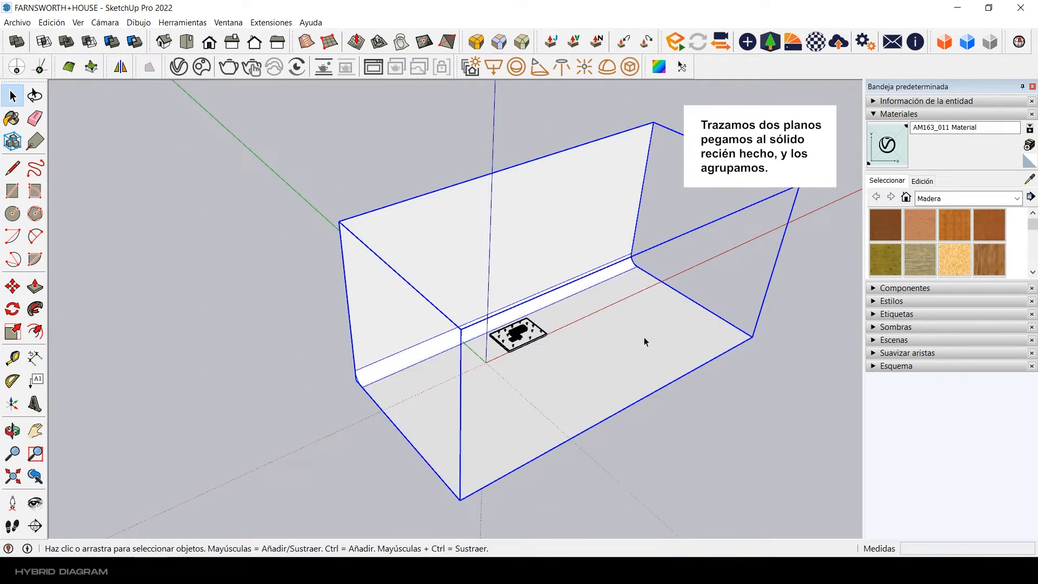
Step: Frame the house and its base against the backdrop, then launch Enscape and maximise its window
scroll(622, 348, up, 4)
middle_drag(450, 349, 470, 360)
scroll(490, 349, down, 2)
scroll(451, 335, up, 10)
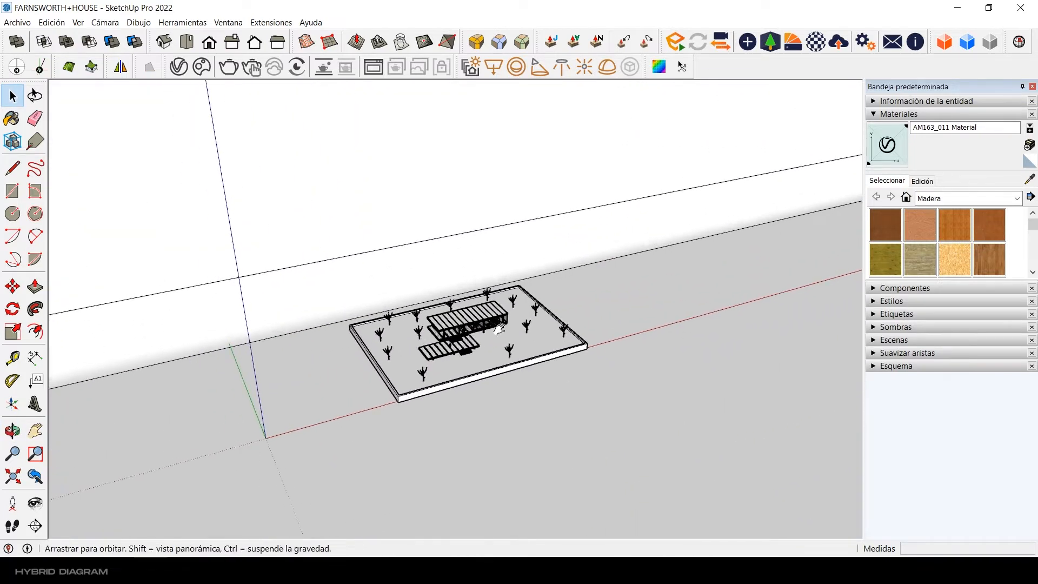
shift+middle_drag(442, 341, 465, 351)
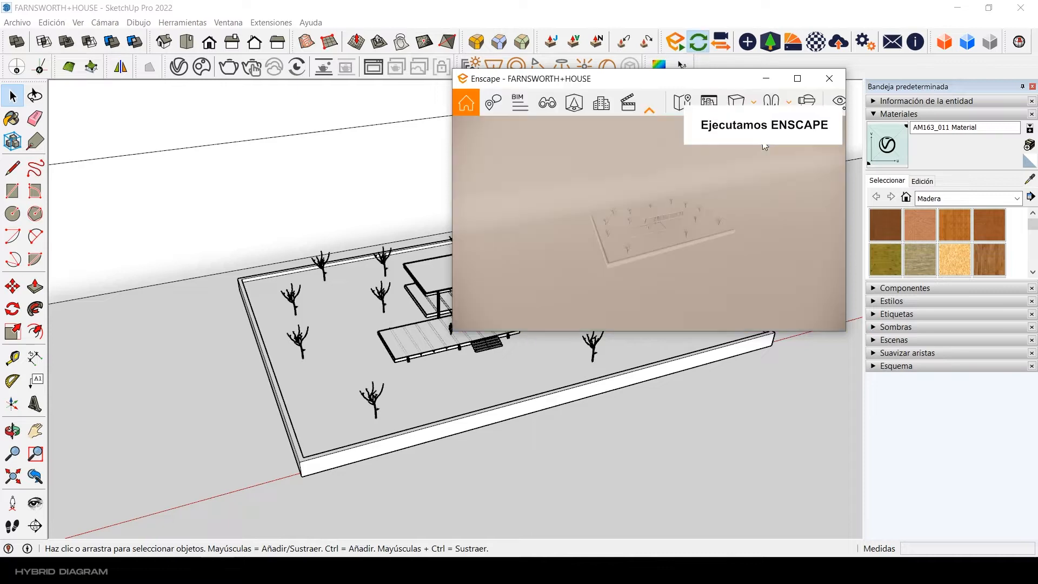
click(796, 78)
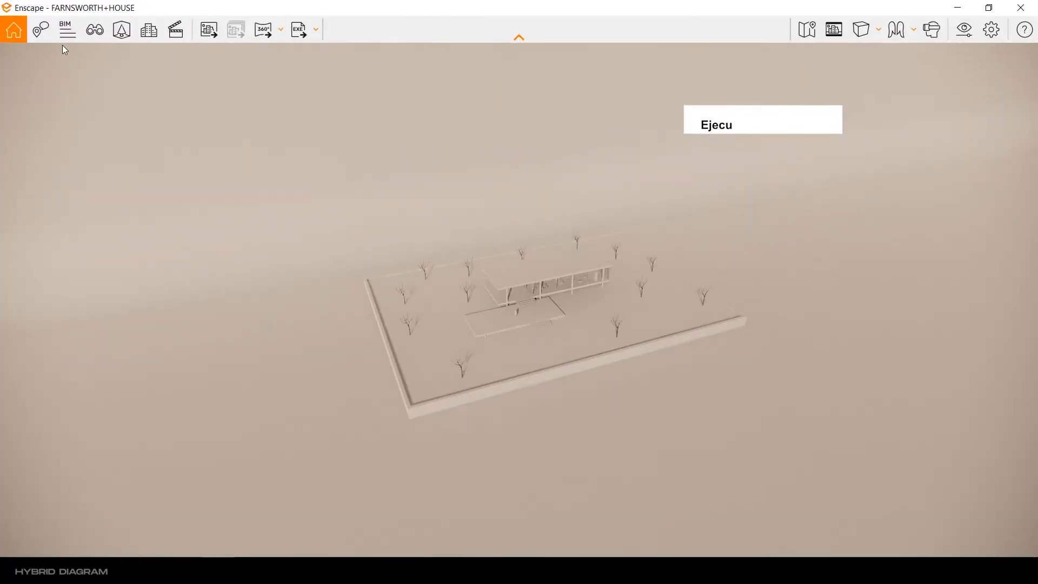
Step: Create a visual settings preset named Render Maqueta from the custom preset and make it the active one
click(961, 31)
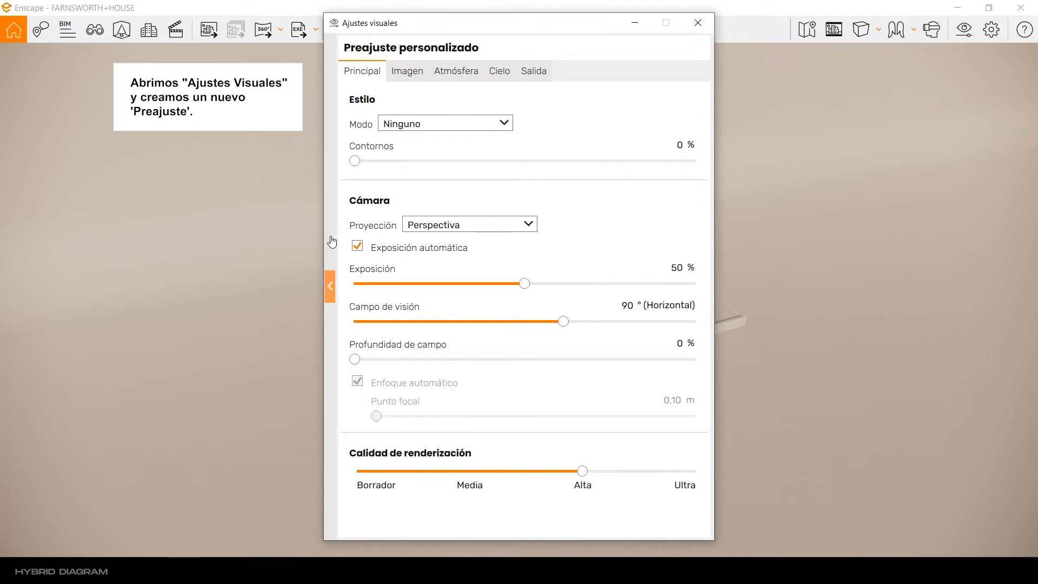
click(331, 242)
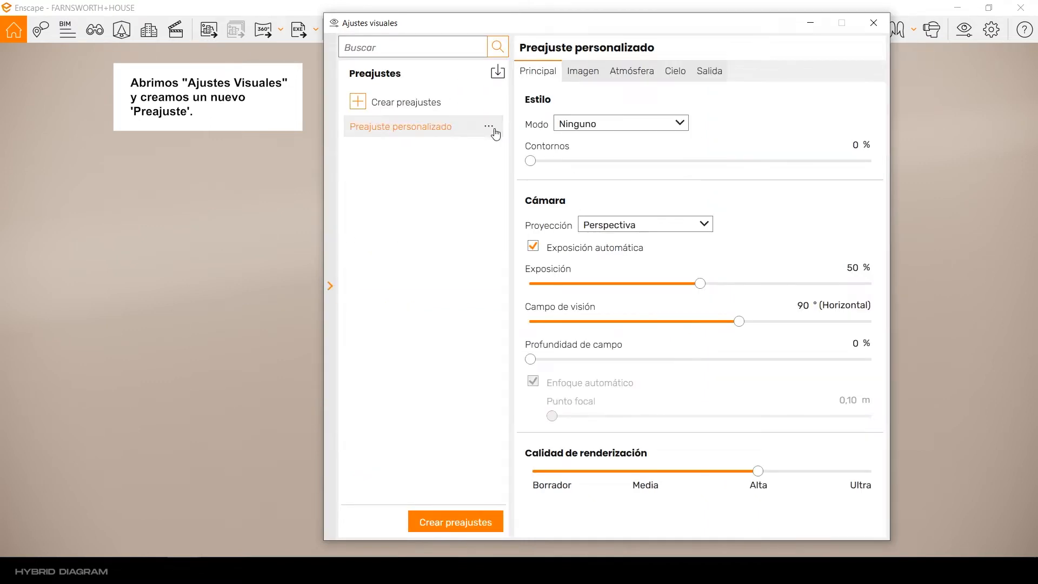
click(492, 130)
click(524, 160)
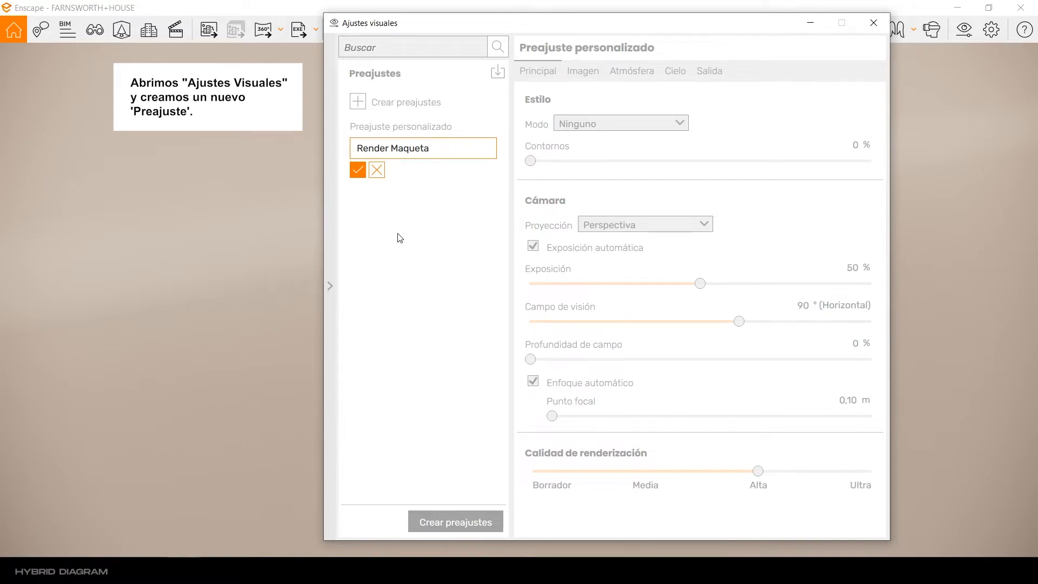
click(356, 171)
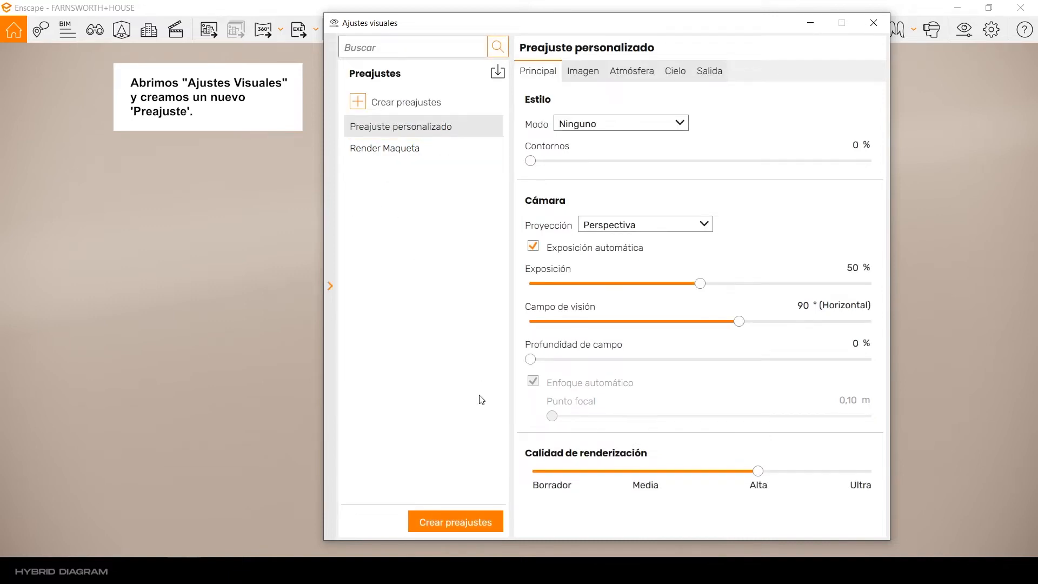
click(453, 154)
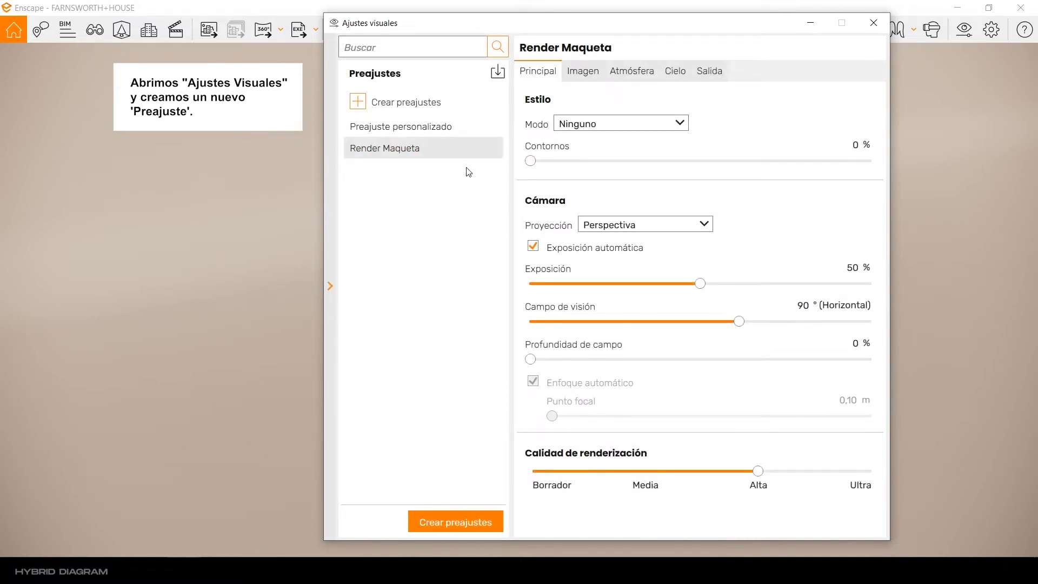
Step: Hide the preset list beside the Render Maqueta settings and close the visual settings
click(331, 286)
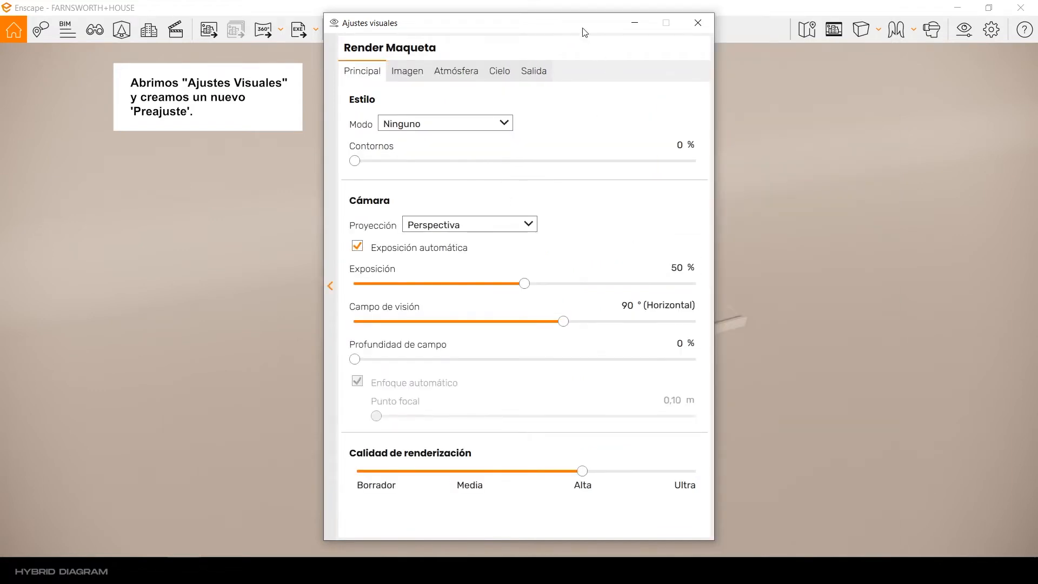
drag(586, 33, 617, 31)
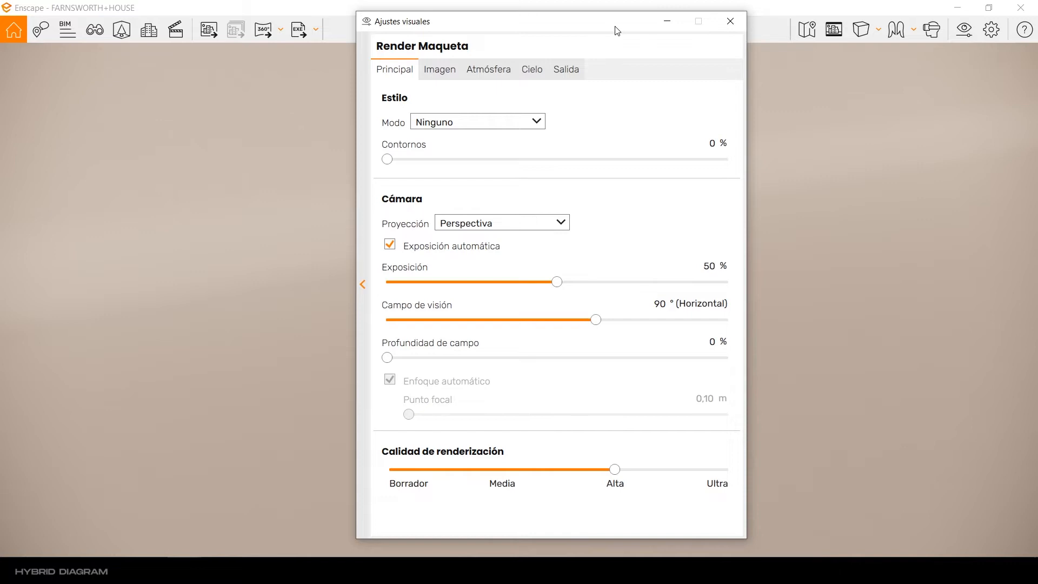
click(728, 28)
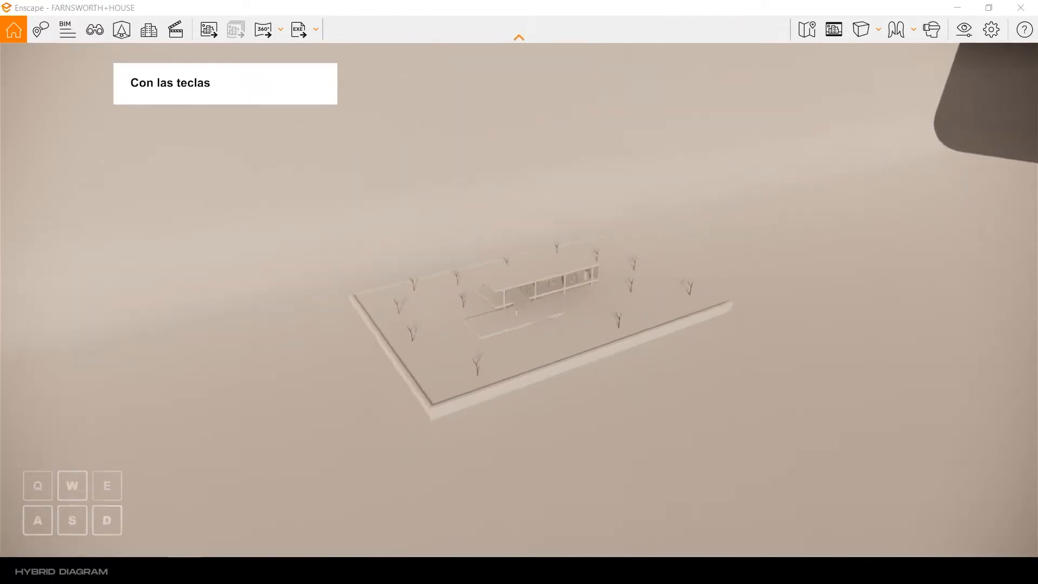
Step: Fly the Enscape camera closer to the Farnsworth House and frame the house, terrace and trees in an aerial view
key(w)
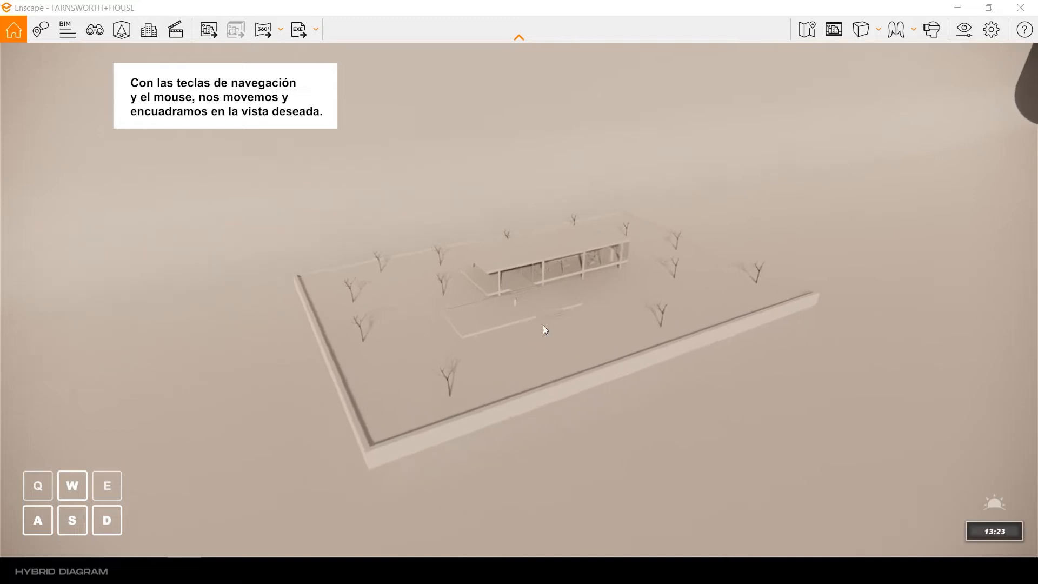
key(w)
key(a)
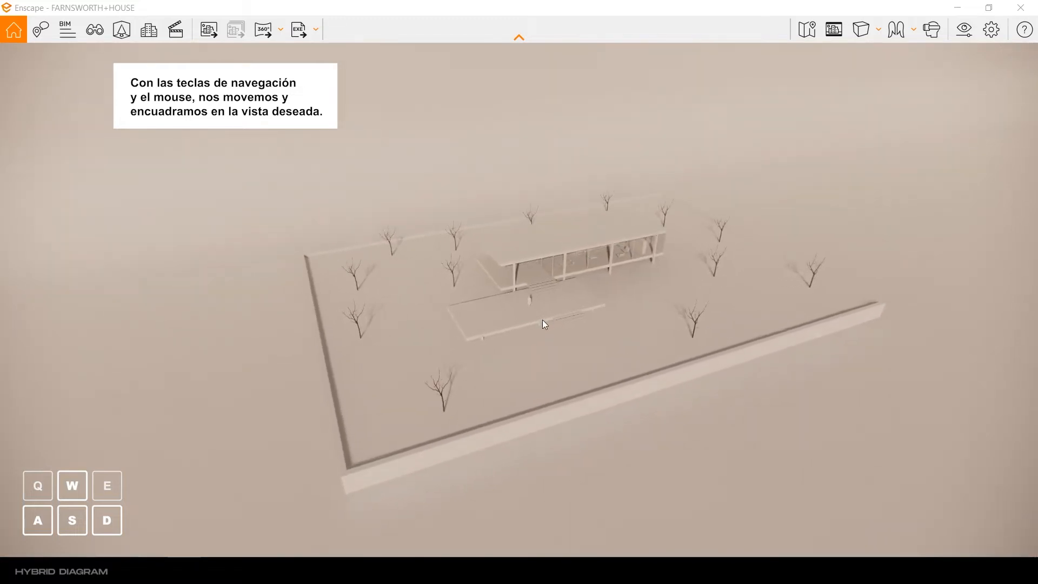
key(a)
key(w)
key(a)
key(d)
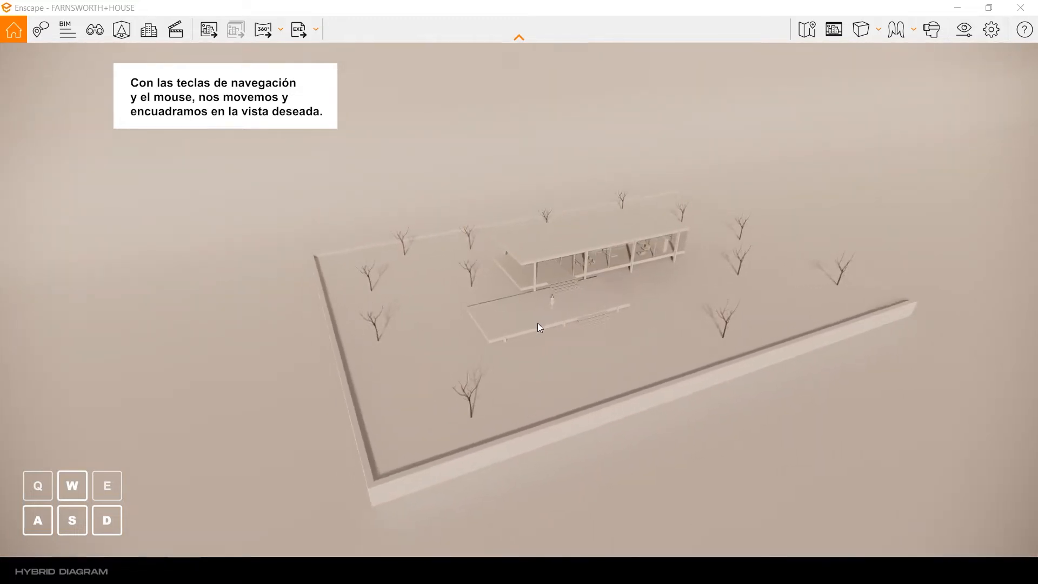
key(e)
key(q)
key(w)
key(a)
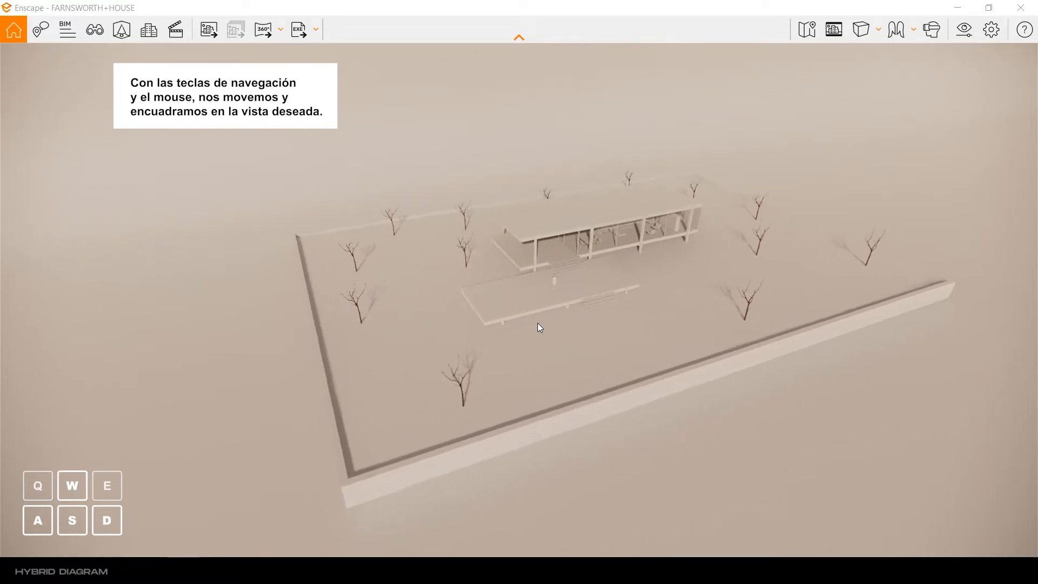
drag(537, 323, 543, 306)
key(a)
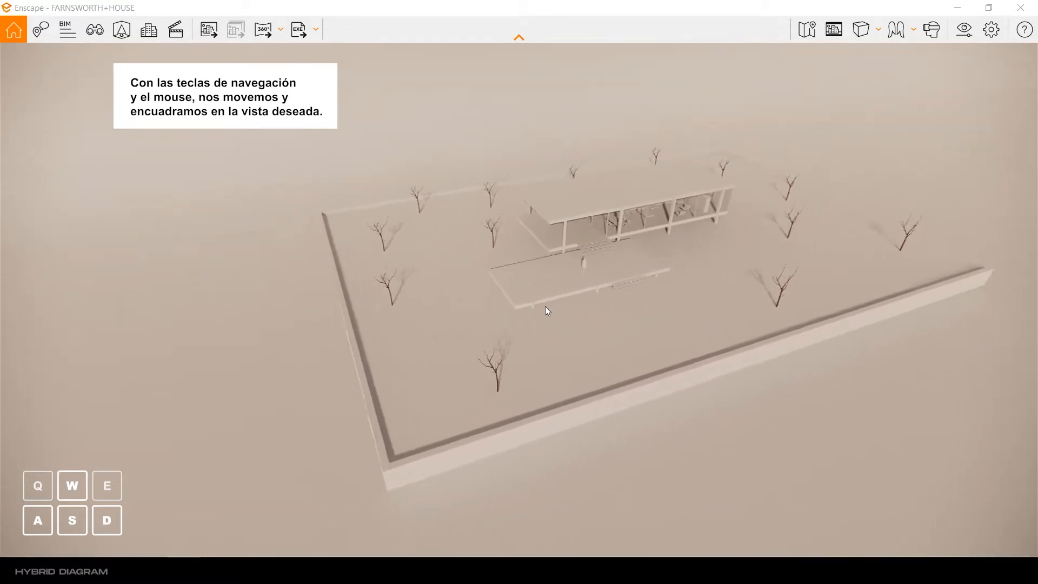
key(d)
right_drag(513, 289, 535, 289)
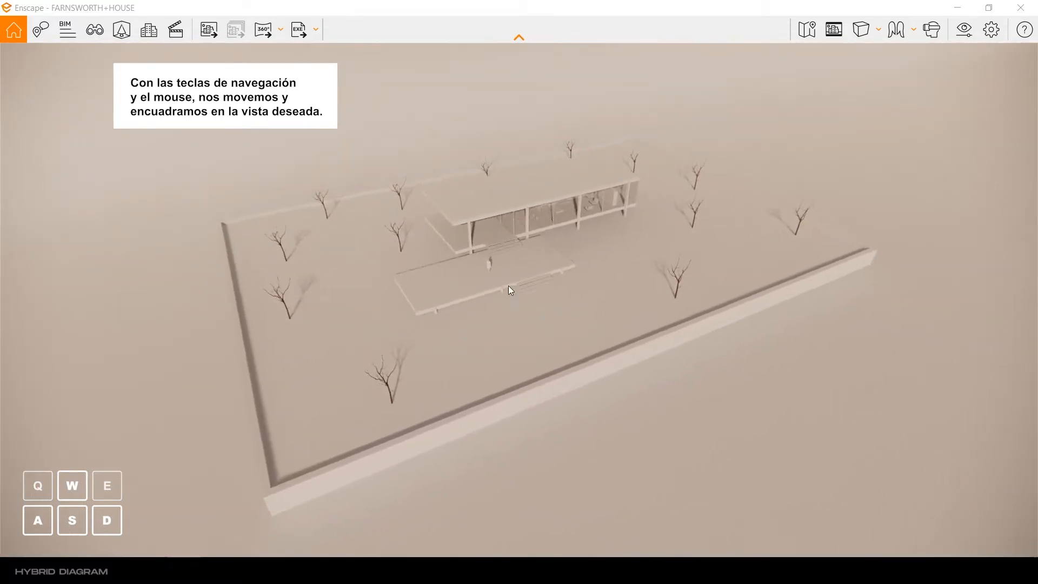
drag(508, 285, 508, 263)
Step: In the visual settings, turn off automatic exposure, lower the exposure to 34 % and set the horizontal field of view to 50°
click(961, 35)
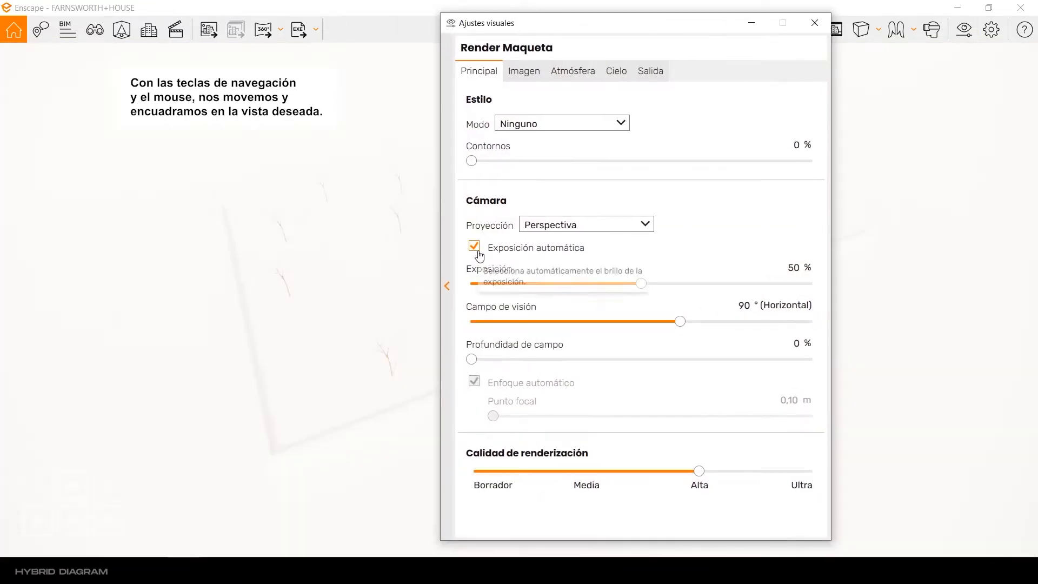
drag(585, 28, 697, 24)
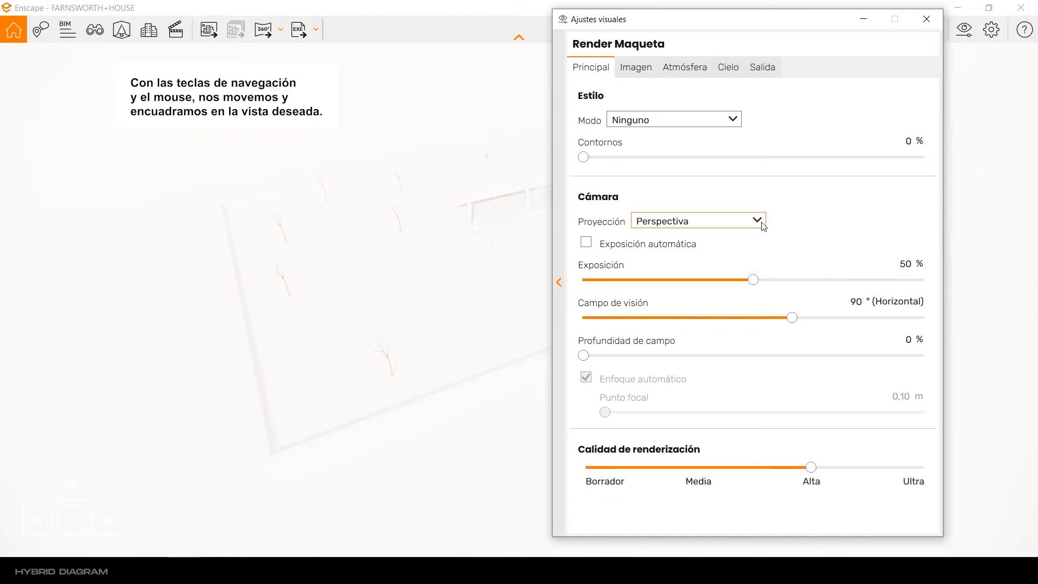
drag(753, 280, 716, 279)
drag(791, 317, 784, 318)
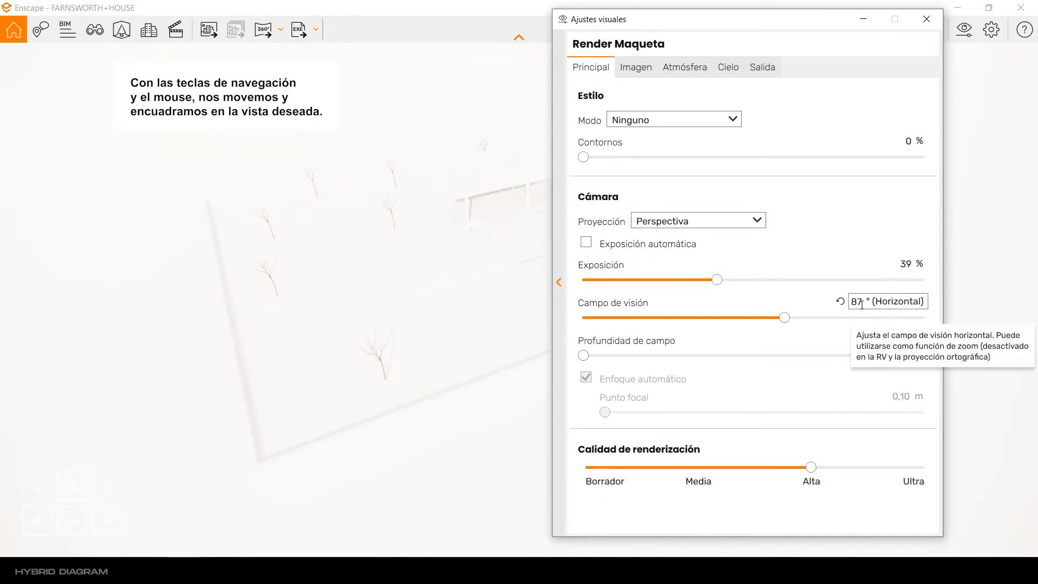
drag(784, 318, 692, 323)
click(669, 280)
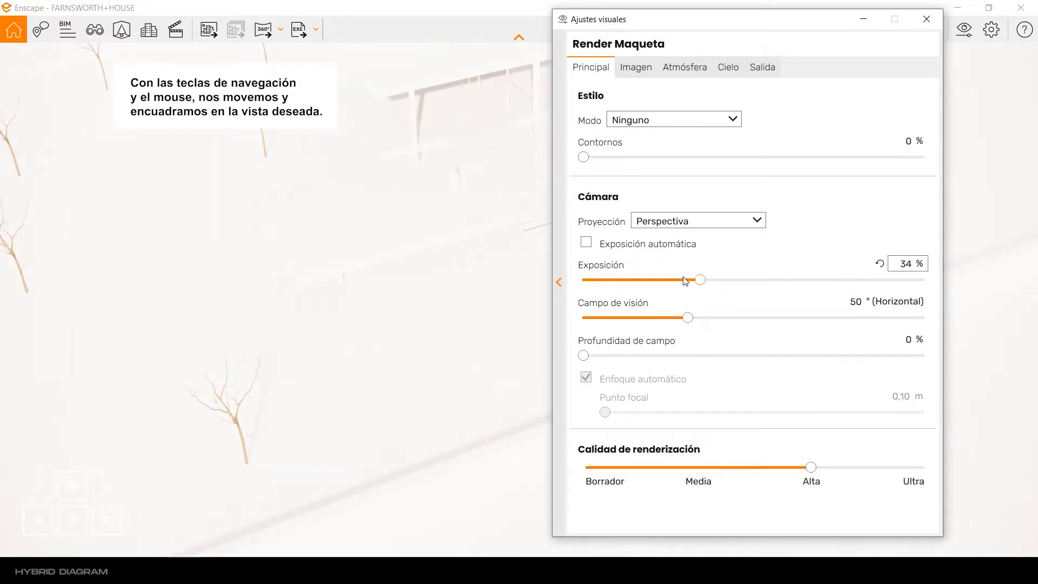
Step: Switch to SketchUp, set the shadow time to 15:50 and the date to 12/31, and return to a maximised Enscape window
click(926, 19)
click(988, 8)
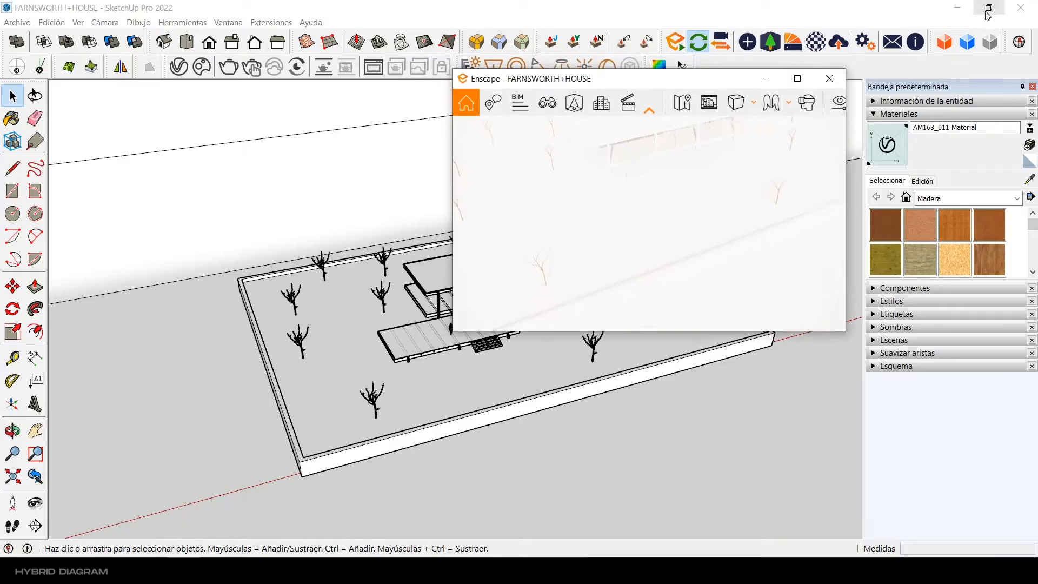
click(873, 327)
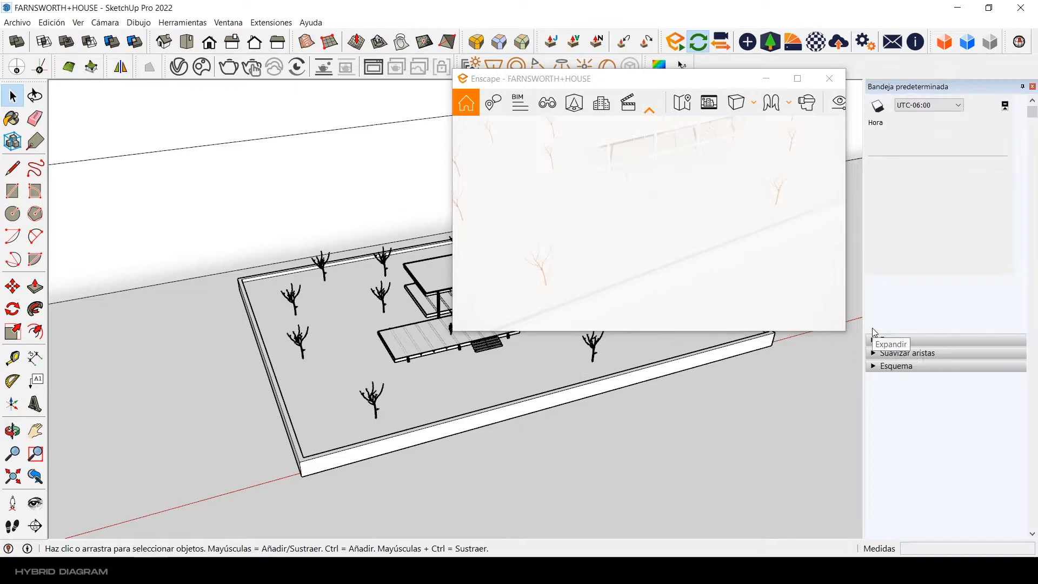
click(960, 357)
drag(962, 380, 975, 380)
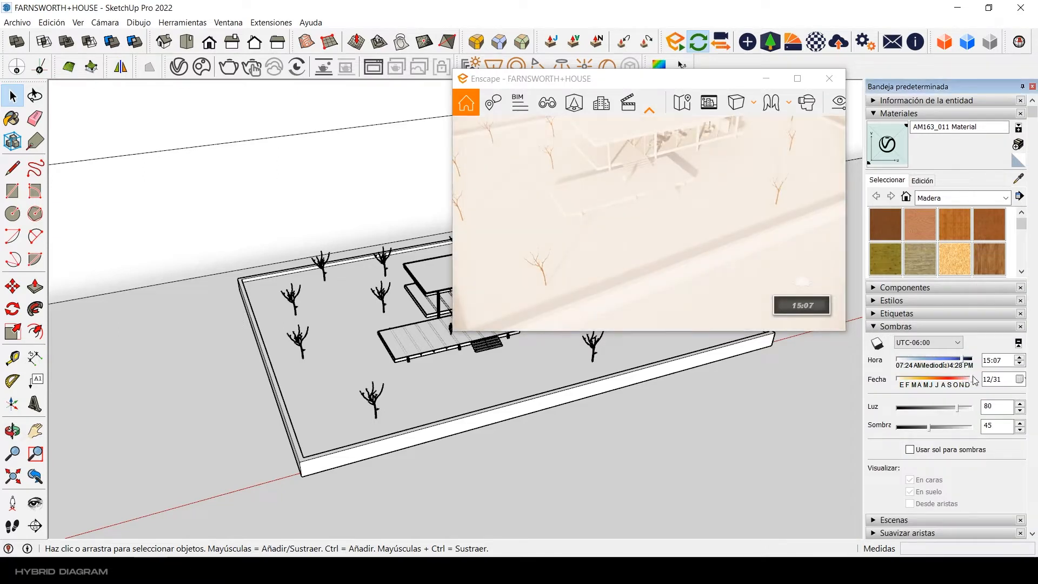
click(966, 359)
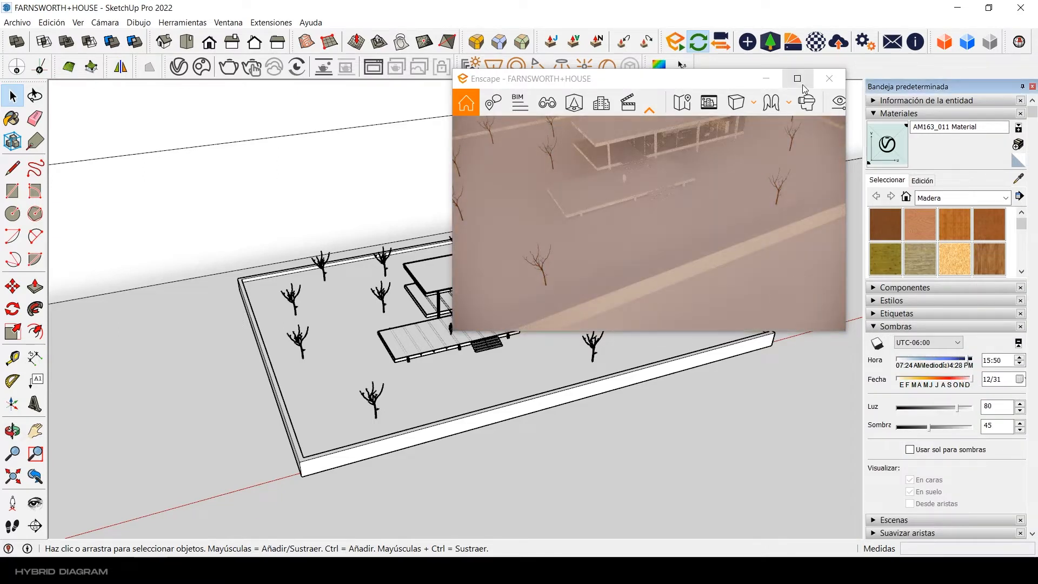
click(797, 79)
Step: Reopen the Render Maqueta visual settings and set the sun brightness to 45 %
click(962, 31)
drag(686, 317, 687, 318)
click(636, 68)
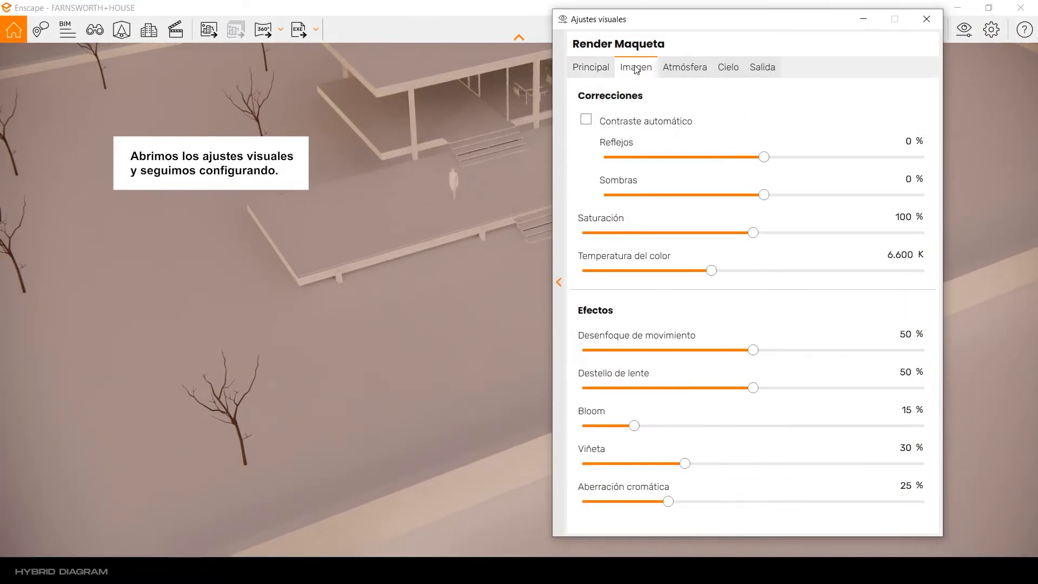
click(691, 70)
drag(620, 253, 613, 254)
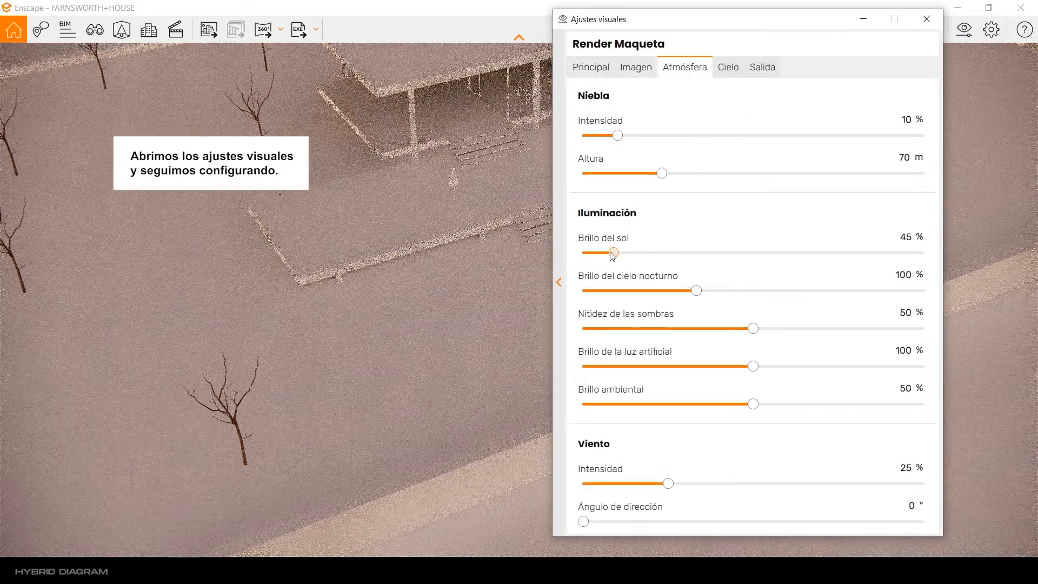
Step: Enable the white background for the sky and set the output resolution to Ultra HD
click(727, 69)
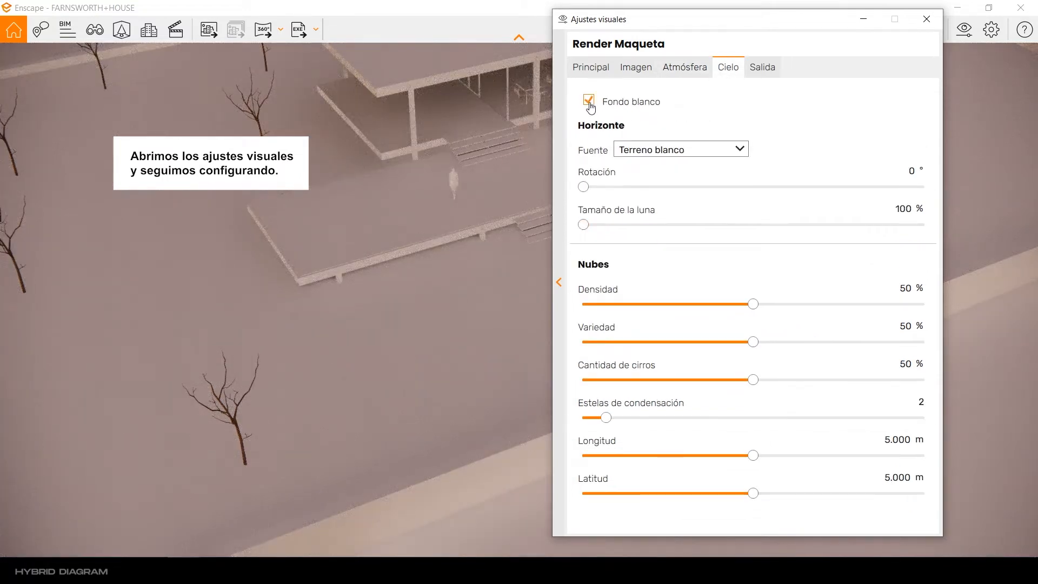
click(763, 68)
click(722, 118)
click(703, 196)
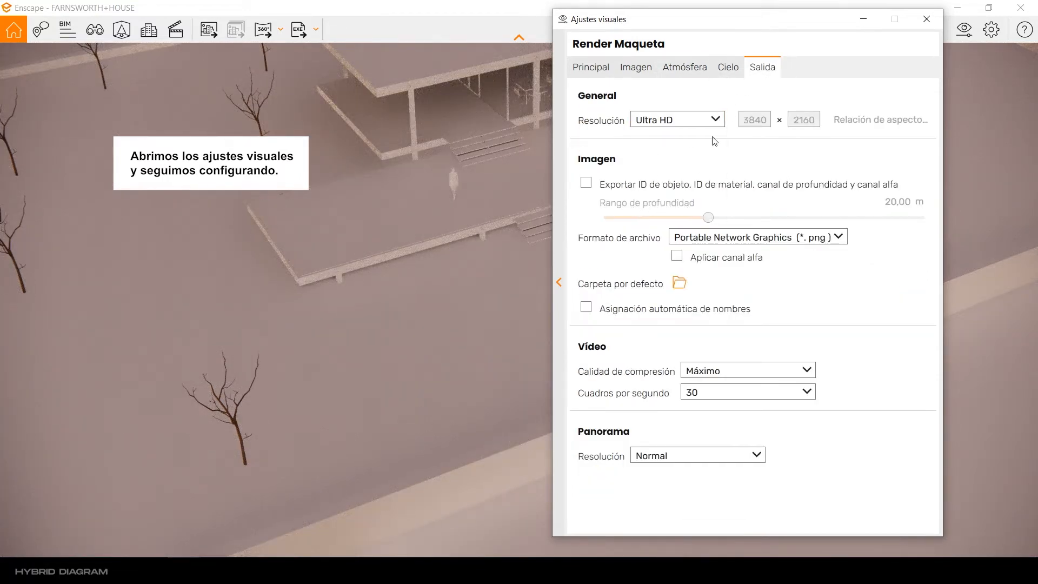
Step: Raise the camera exposure to 50 %, narrow the horizontal field of view slightly and close the visual settings
click(600, 69)
drag(774, 20, 794, 40)
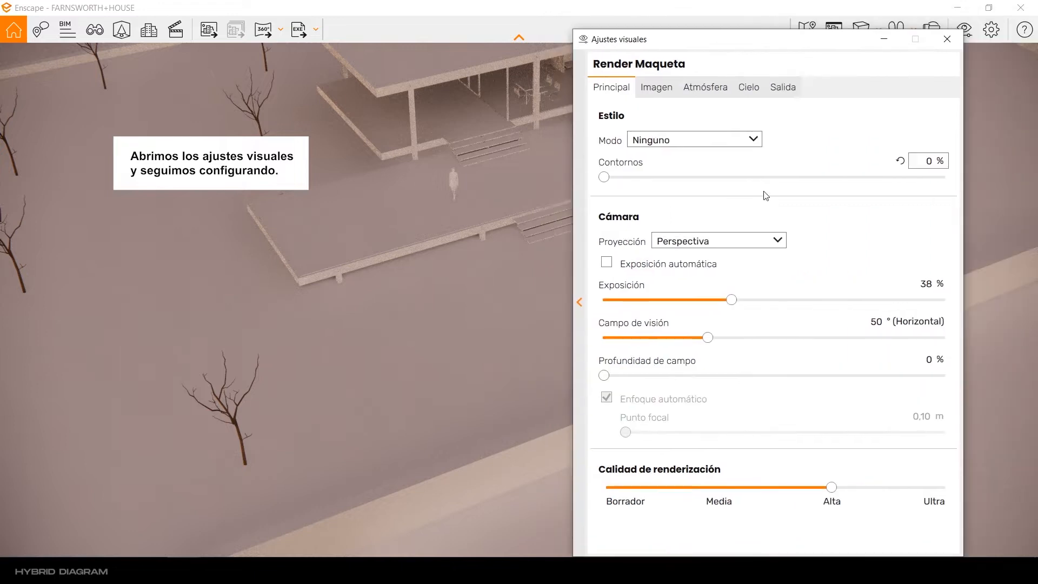
drag(731, 300, 768, 300)
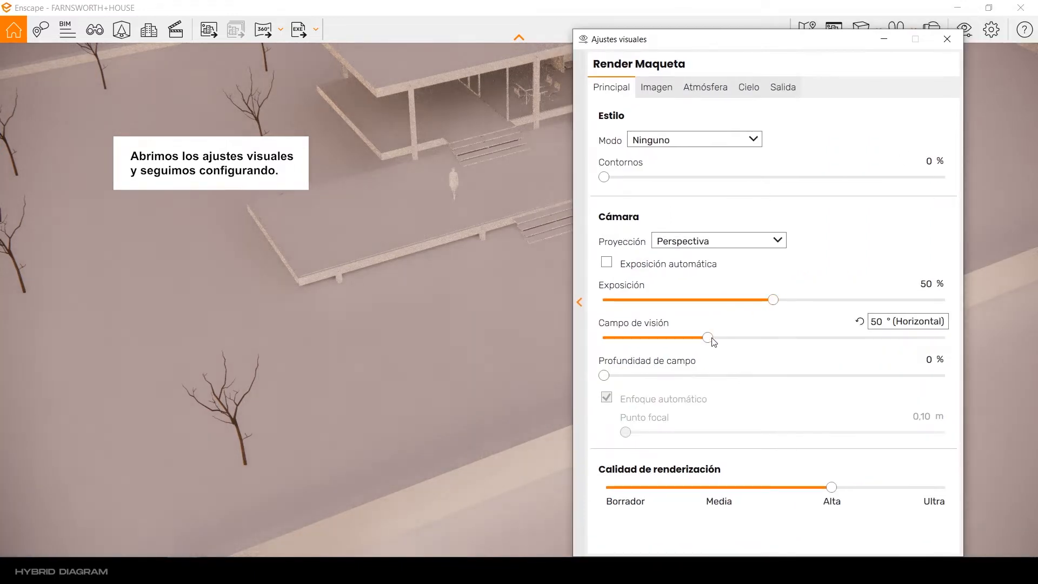
drag(712, 341, 697, 342)
click(947, 39)
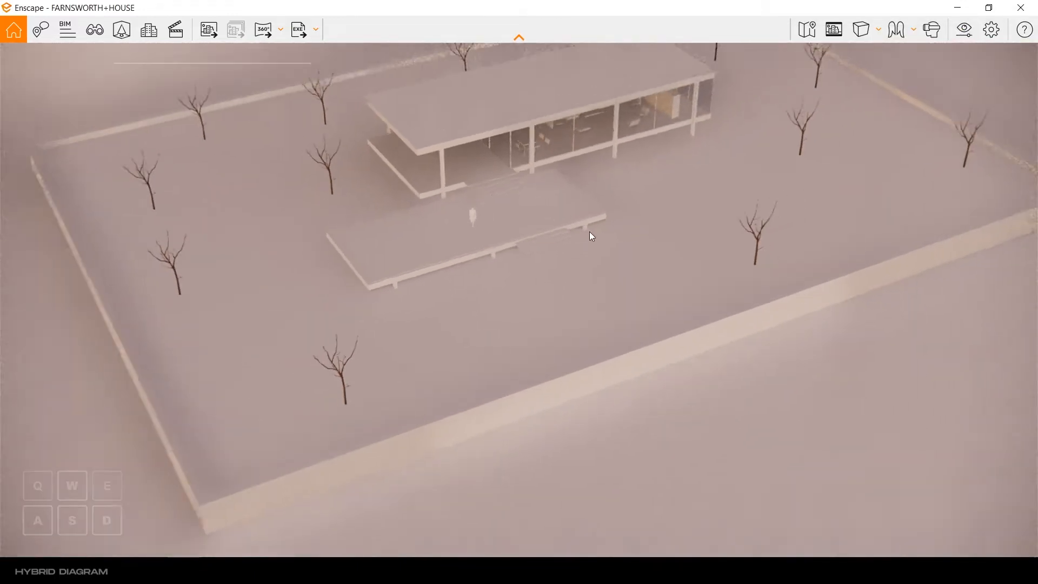
Step: Move the camera back and adjust its angle until the whole rectangular base with the house and trees fills the frame
key(s)
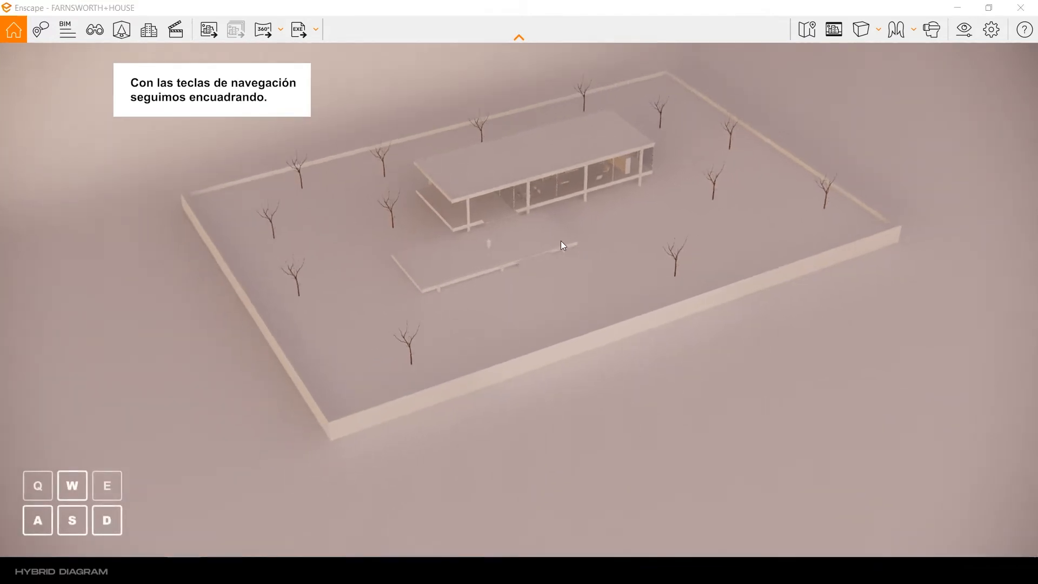
key(w)
drag(554, 242, 552, 248)
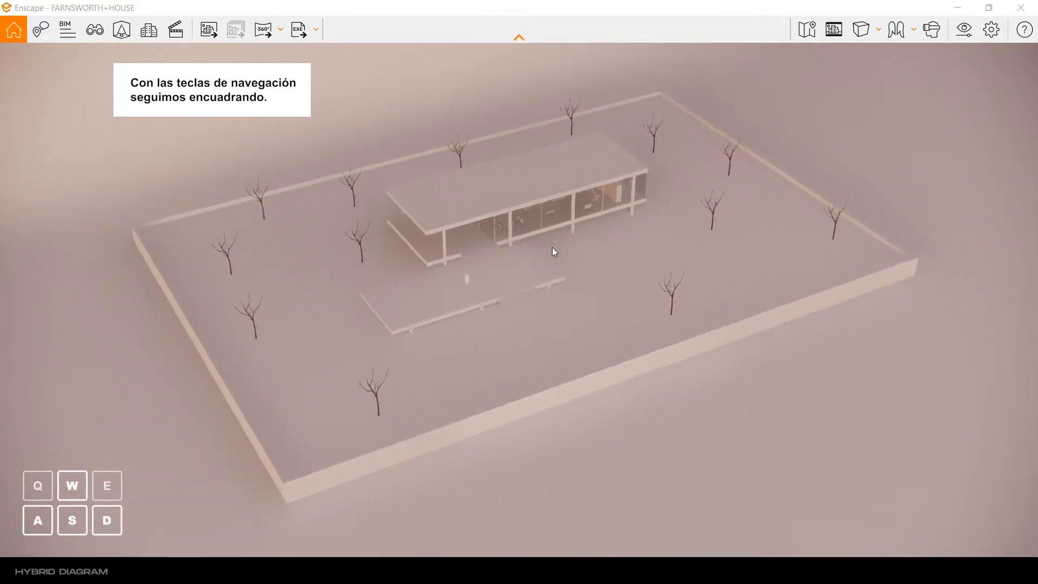
key(w)
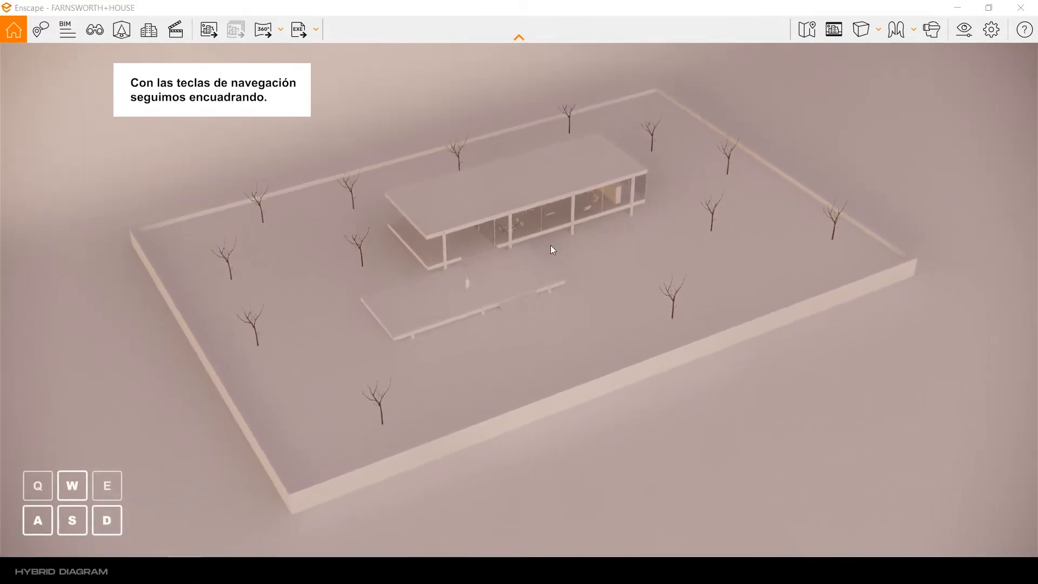
drag(551, 245, 540, 249)
right_drag(540, 249, 540, 241)
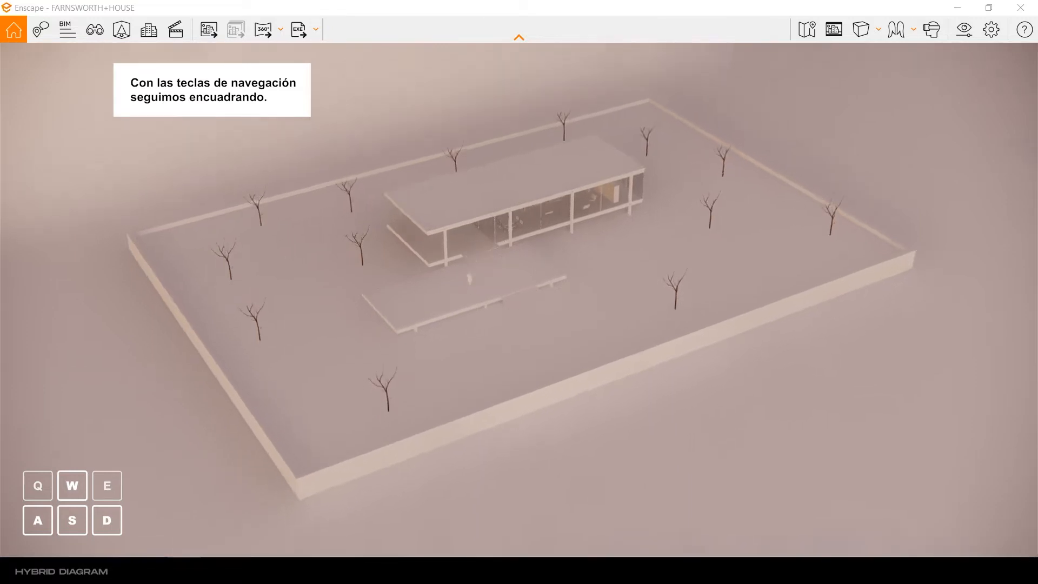
key(w)
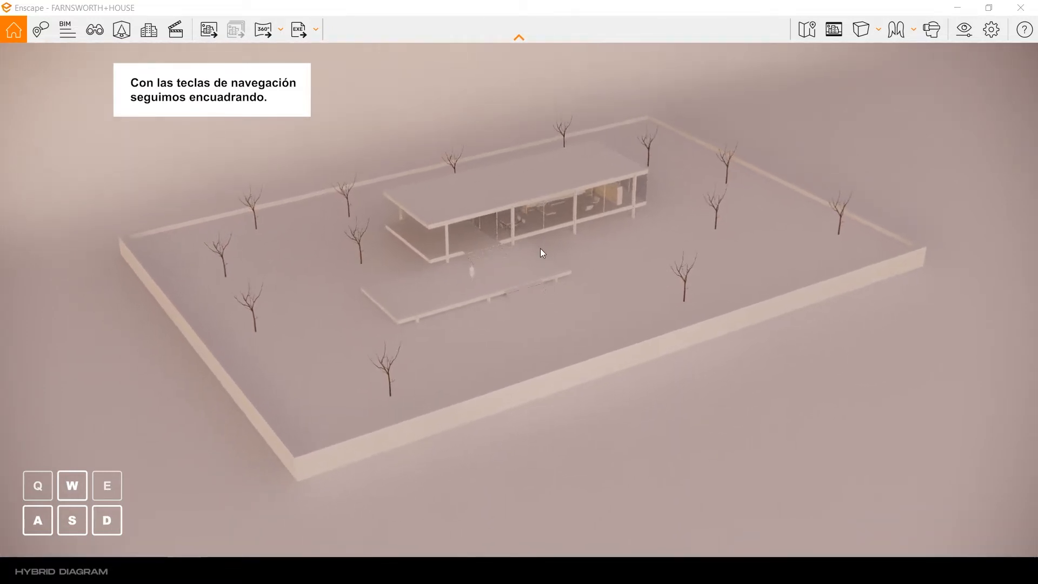
key(w)
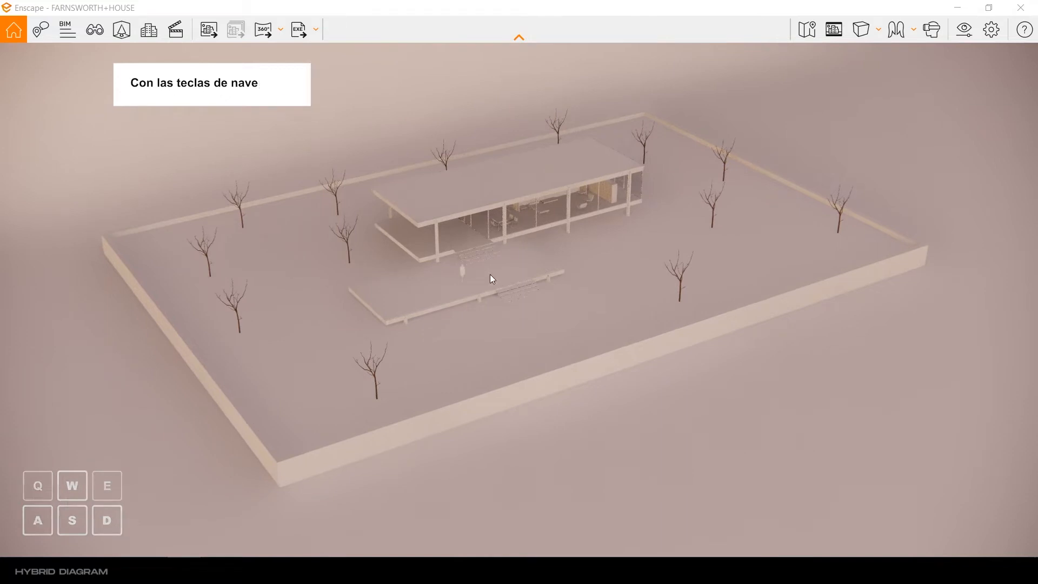
Step: Create a view of the current framing linked to the Render Maqueta preset, without saving the Enscape sun position
click(94, 33)
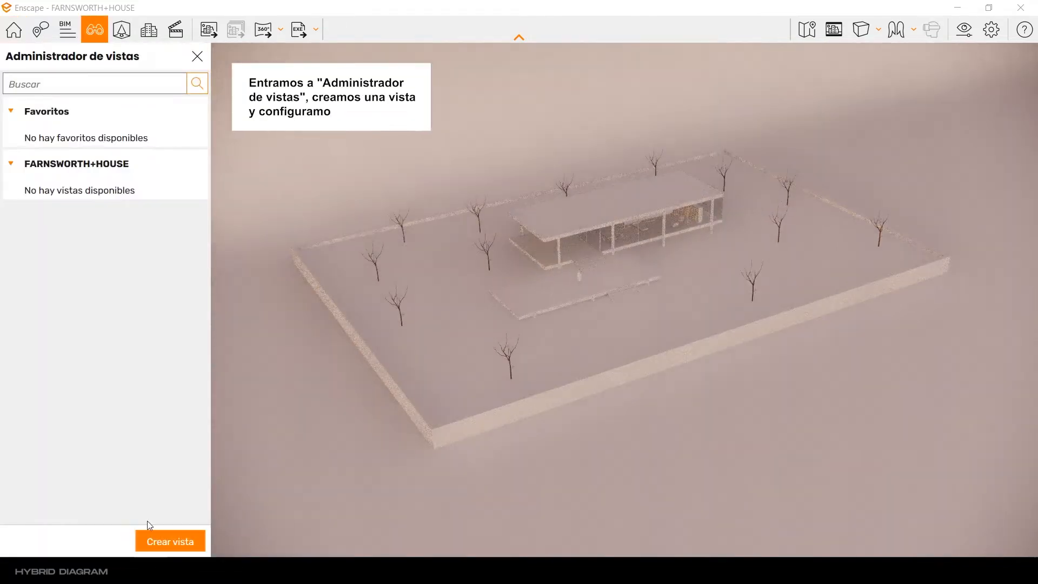
click(166, 540)
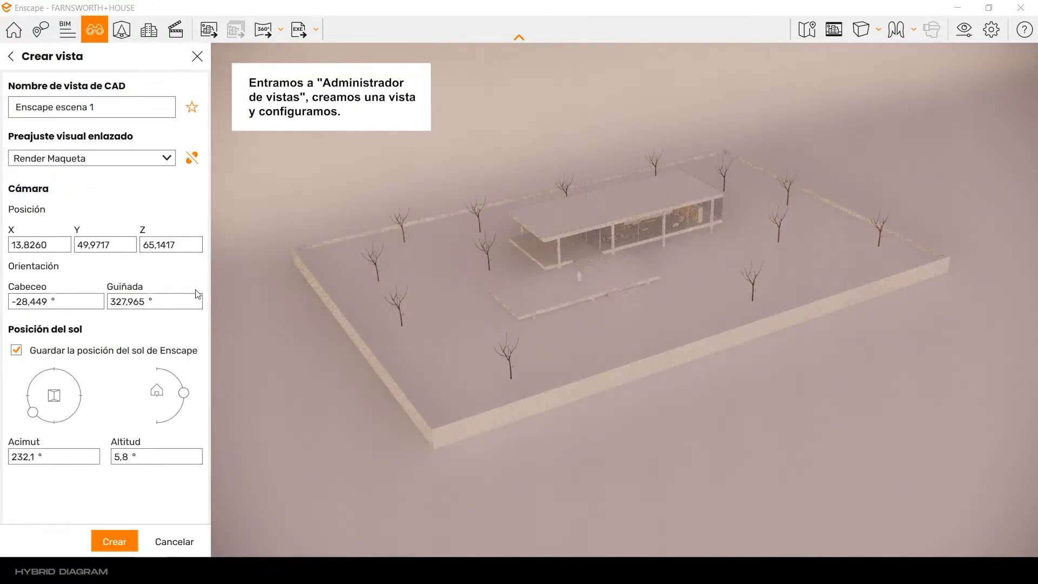
click(16, 351)
click(170, 162)
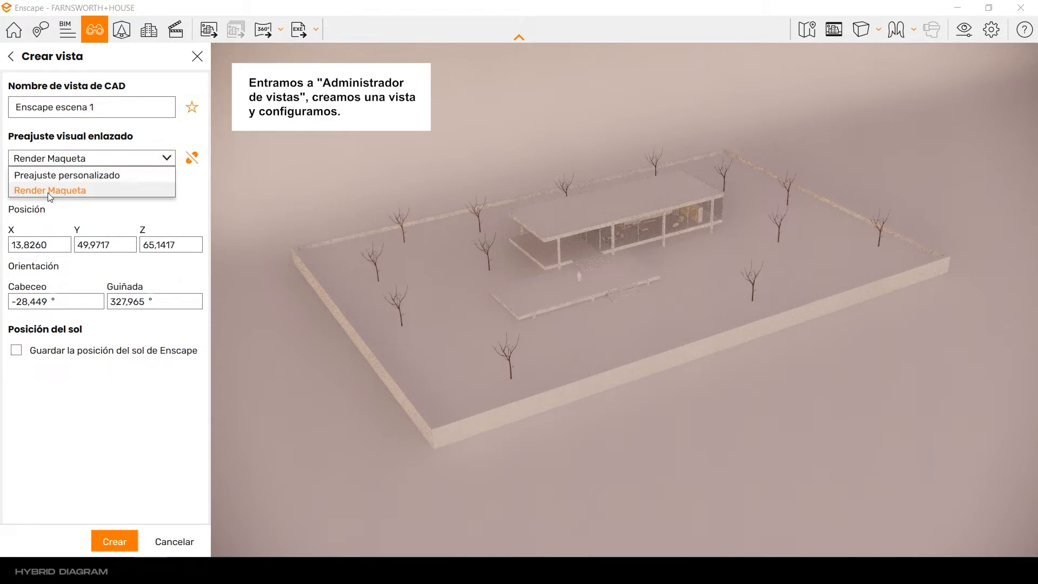
click(48, 192)
click(116, 541)
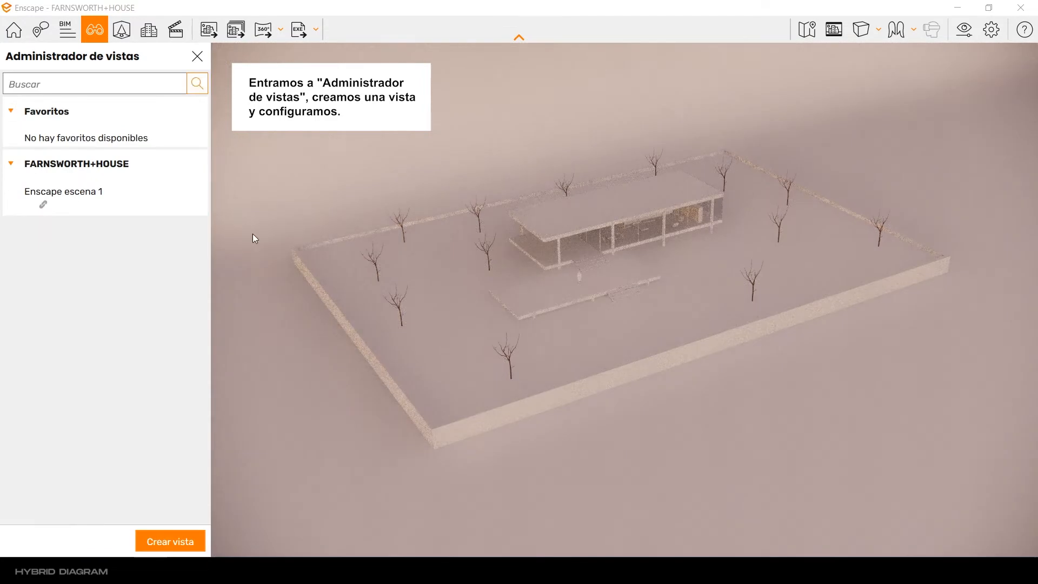
click(197, 57)
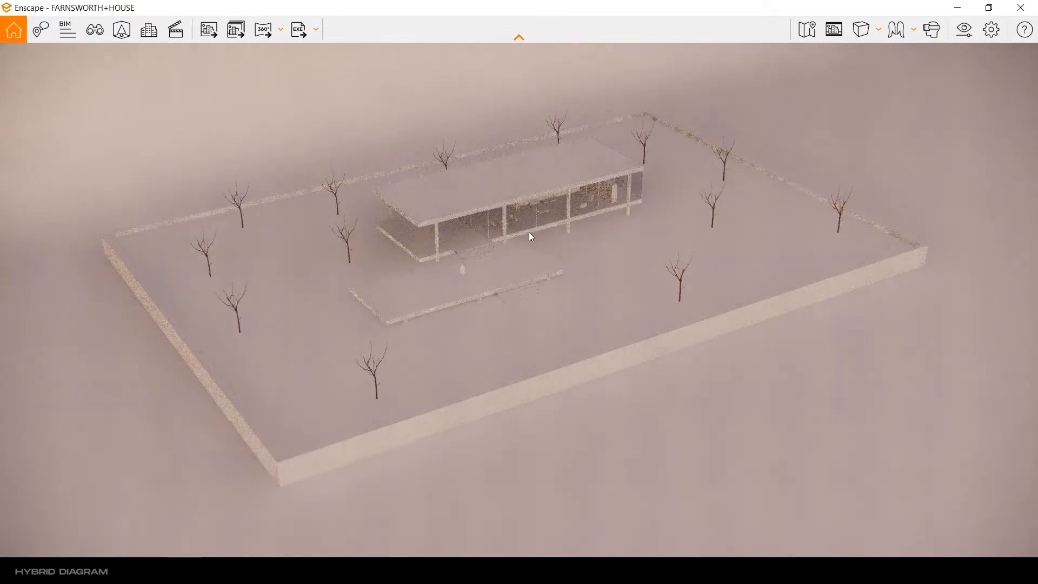
Step: Paint the infinite backdrop with the dark grey Color M06 from the Colores material collection
click(994, 8)
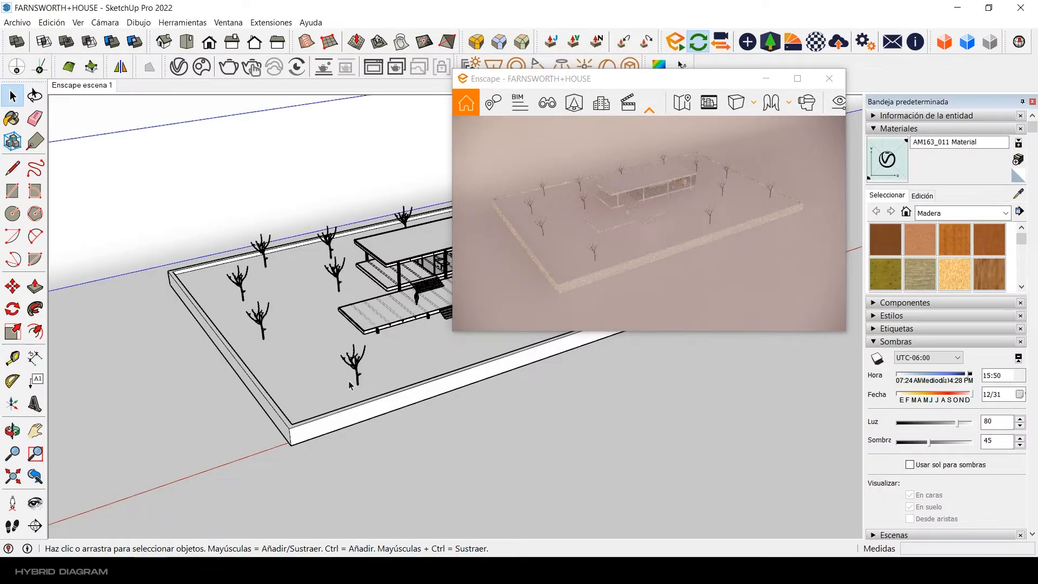
click(895, 341)
click(984, 213)
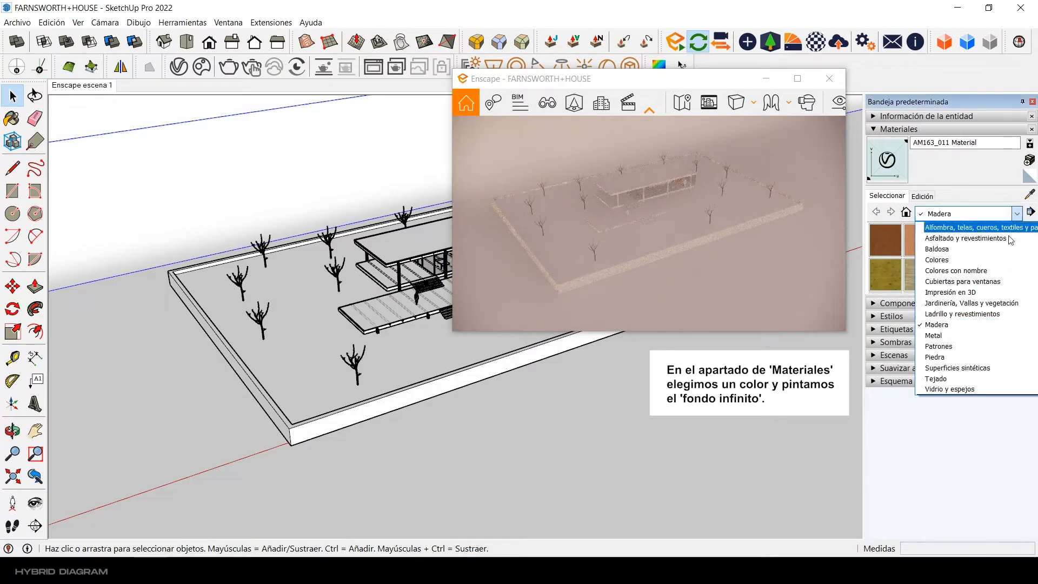
click(953, 263)
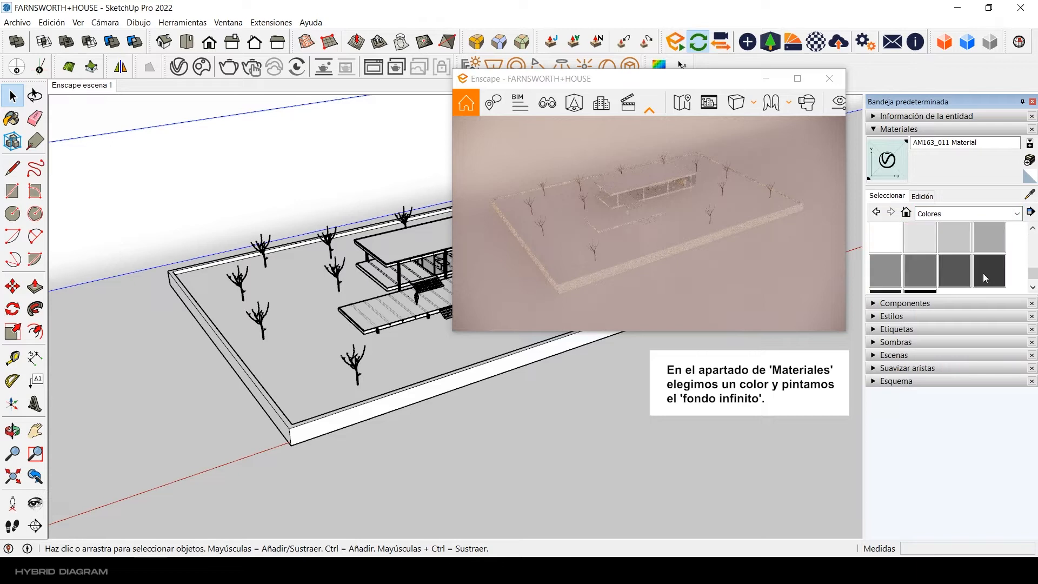
click(954, 270)
click(589, 420)
click(12, 96)
mouse_move(373, 405)
middle_down()
mouse_move(389, 402)
mouse_move(347, 389)
middle_up()
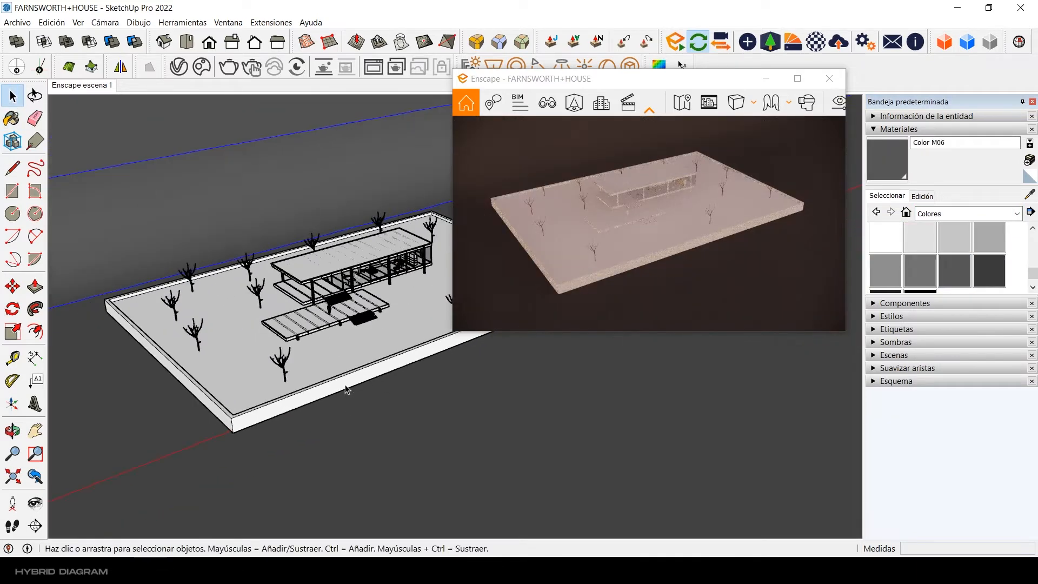
Step: Place an Enscape sphere light beside the front corner of the rectangular base
mouse_move(667, 83)
mouse_down()
mouse_move(817, 106)
mouse_move(832, 95)
mouse_up()
scroll(402, 229, up, 2)
click(748, 42)
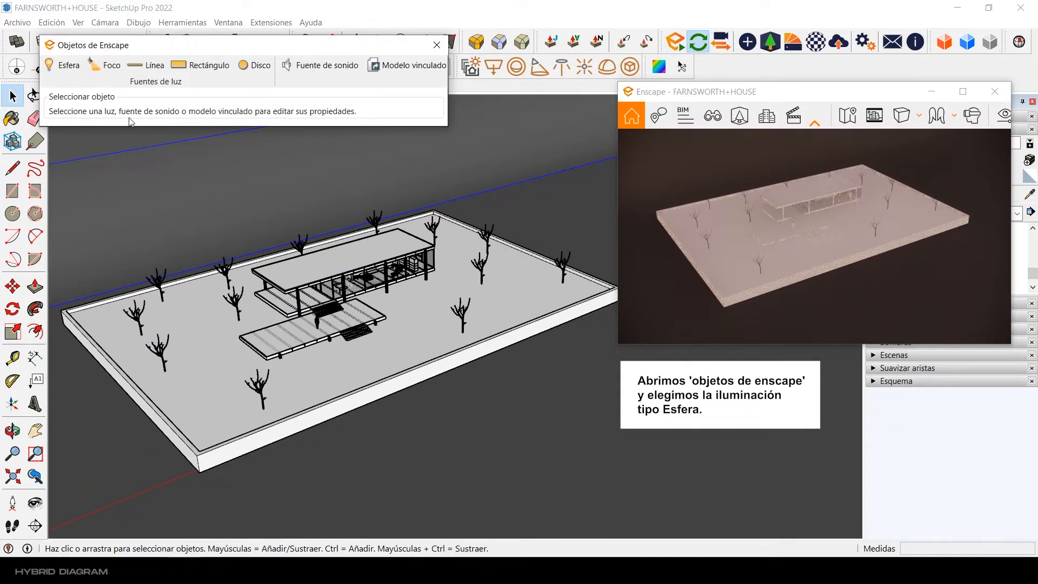
click(63, 66)
scroll(378, 387, up, 4)
scroll(395, 390, down, 4)
scroll(224, 462, up, 1)
click(212, 464)
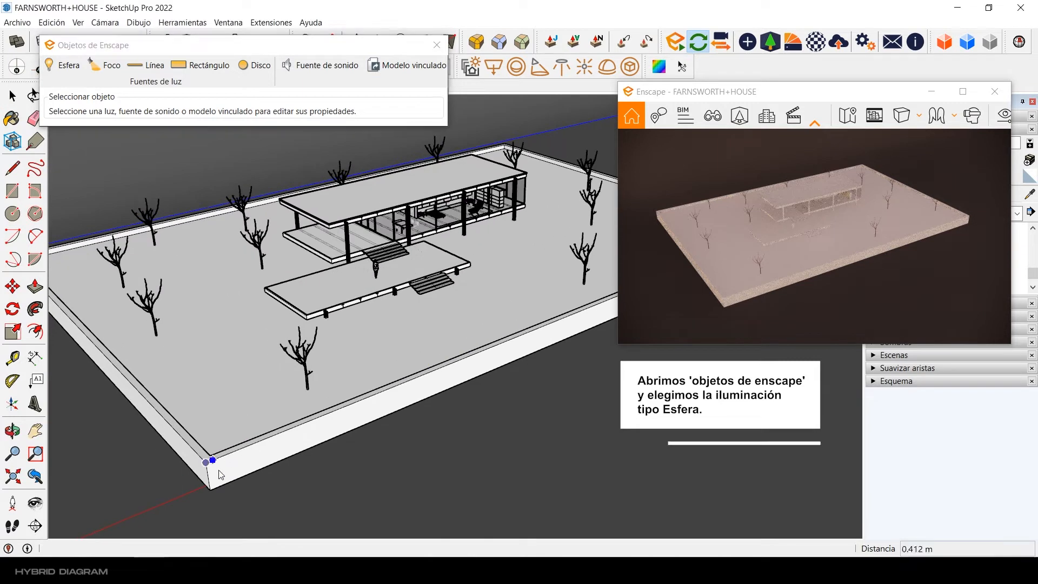
click(219, 475)
scroll(257, 416, up, 5)
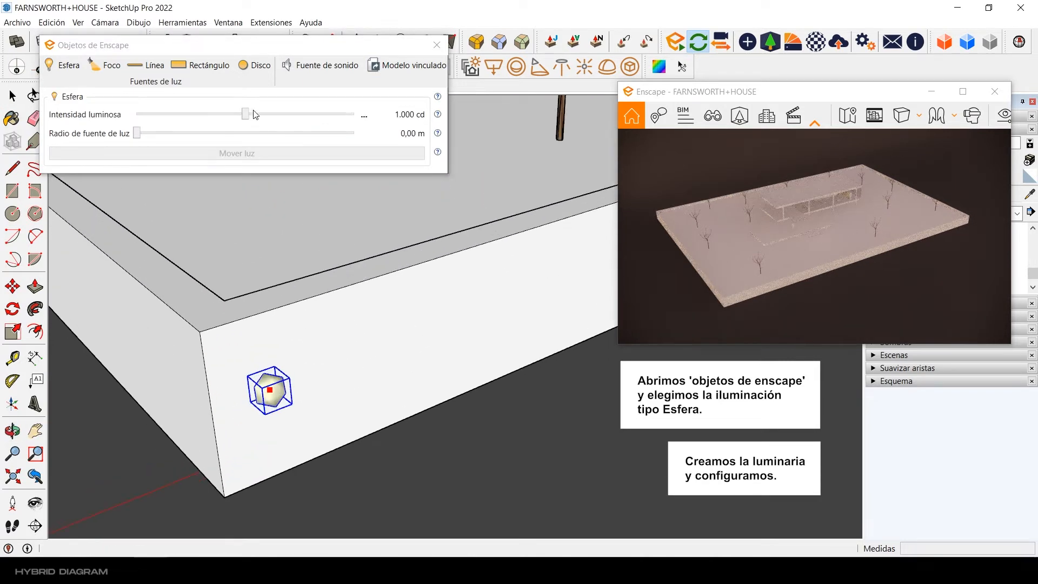
Step: Set the sphere light's luminous intensity to 1,000,000 cd and its source radius to 1.50 m, and close the Enscape objects window
drag(245, 114, 358, 116)
drag(137, 133, 354, 133)
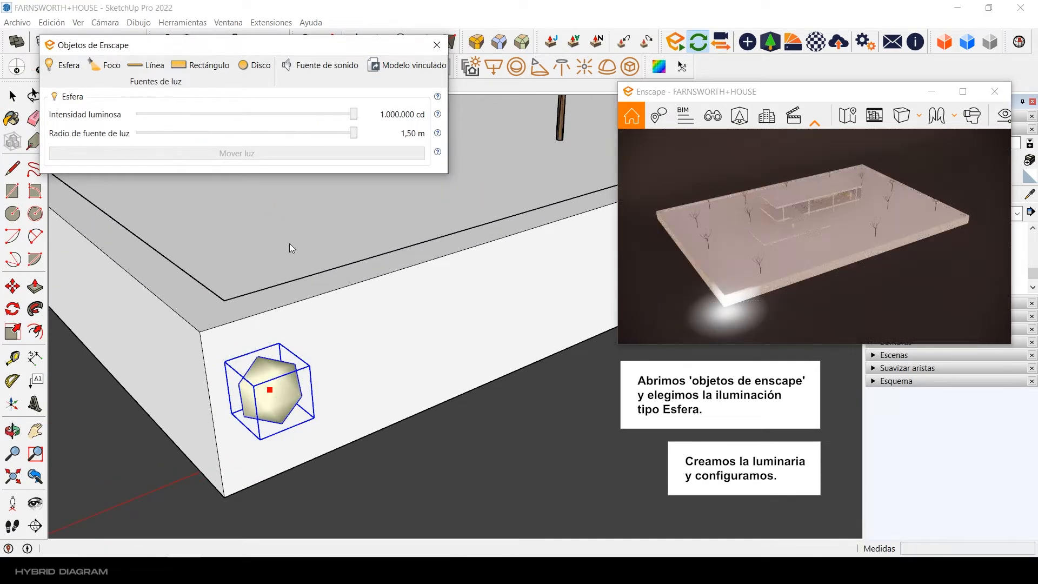
scroll(289, 244, down, 2)
scroll(284, 324, down, 2)
middle_drag(367, 287, 359, 320)
scroll(356, 323, down, 1)
scroll(280, 369, up, 3)
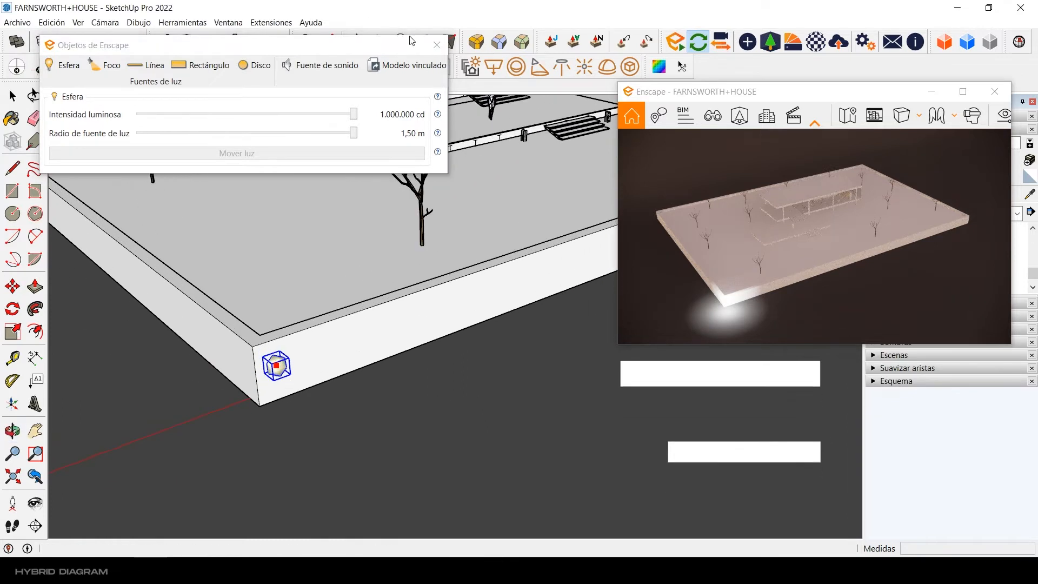
click(437, 45)
Step: Set the sun time in the shadow settings to 16:28
drag(763, 91, 584, 82)
click(895, 342)
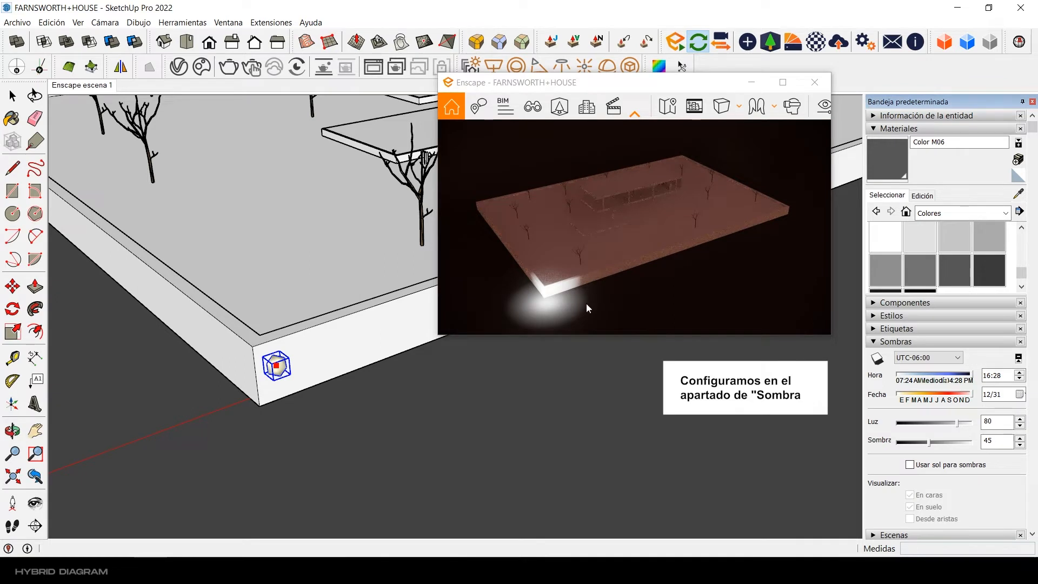
drag(675, 83, 853, 98)
Step: Move the sphere light from the base's front corner to a point high above the ground surface
scroll(440, 311, down, 4)
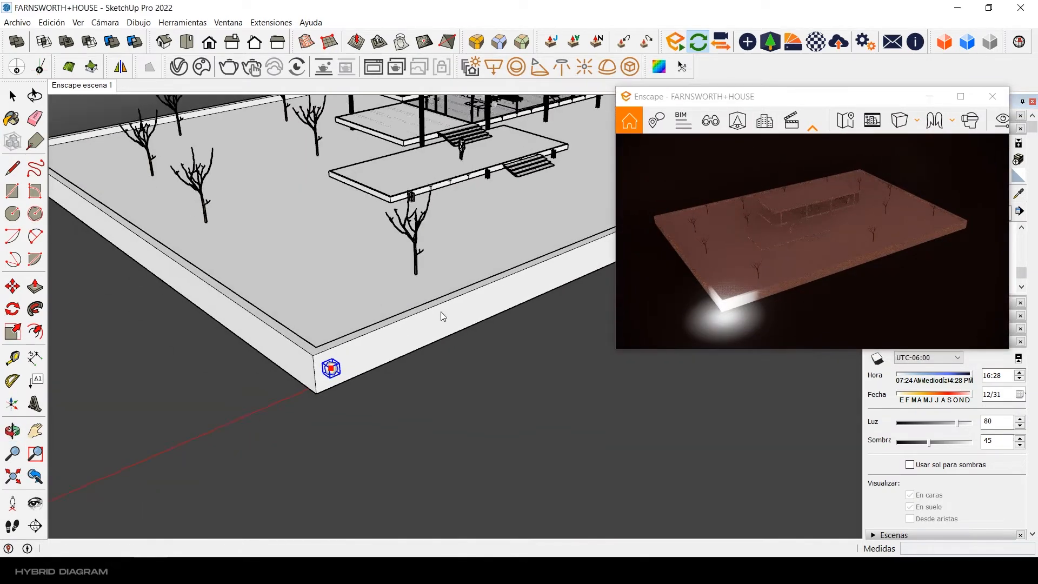
middle_drag(437, 314, 293, 370)
scroll(294, 371, down, 2)
scroll(259, 416, up, 6)
click(12, 286)
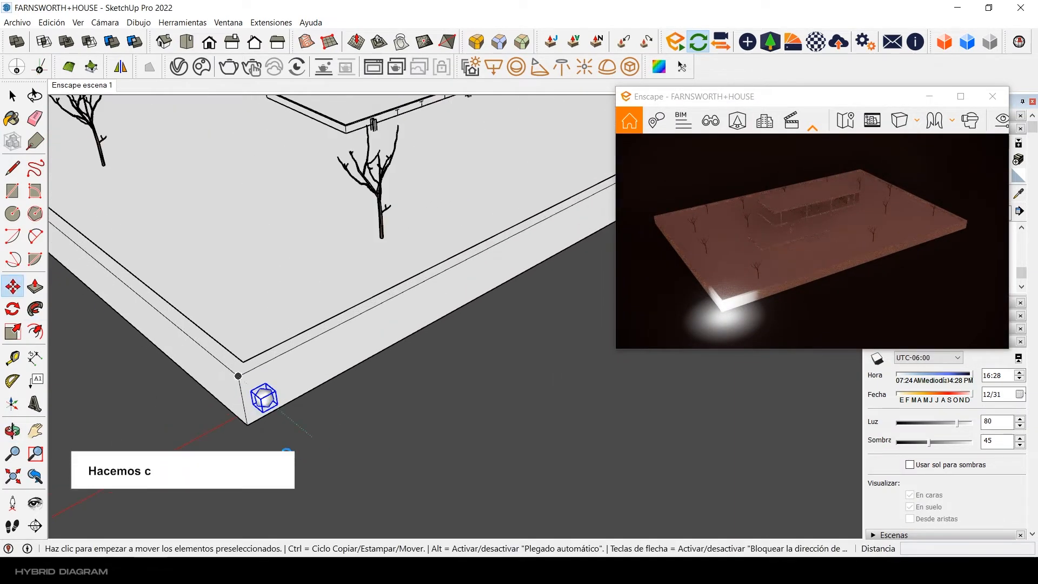
click(282, 453)
scroll(330, 426, down, 5)
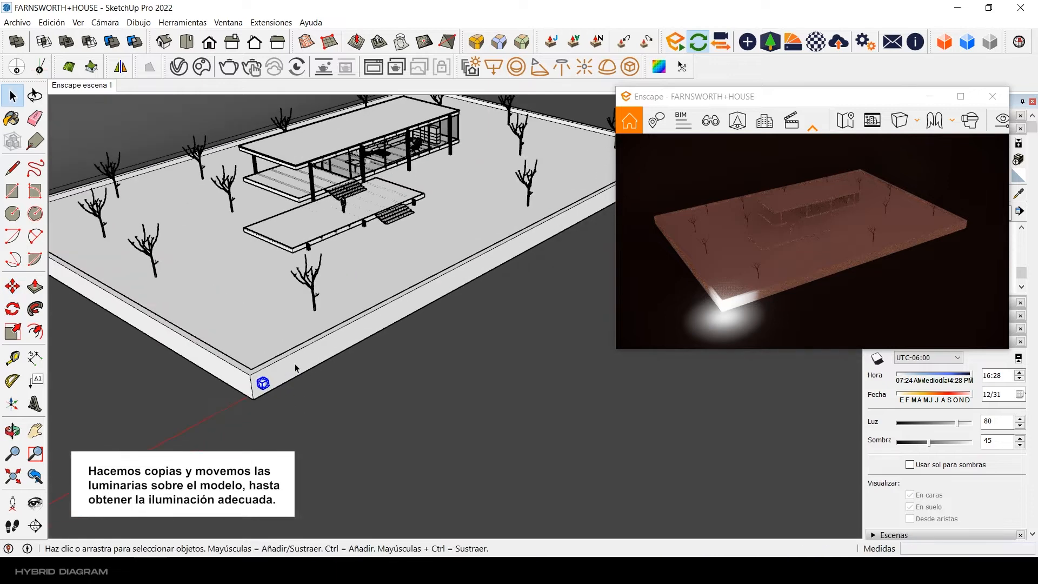
click(235, 232)
click(250, 373)
click(232, 285)
Step: Fine-tune the height of the sphere light above the base, with a shift of about 2.8 m
scroll(305, 470, down, 4)
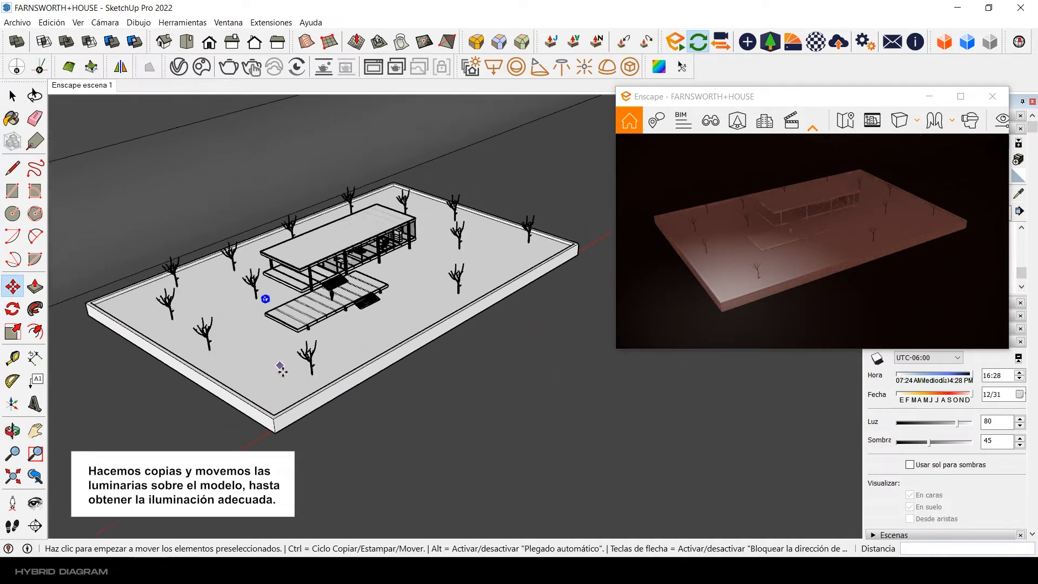
scroll(283, 370, up, 1)
click(272, 423)
click(267, 397)
click(265, 371)
click(267, 395)
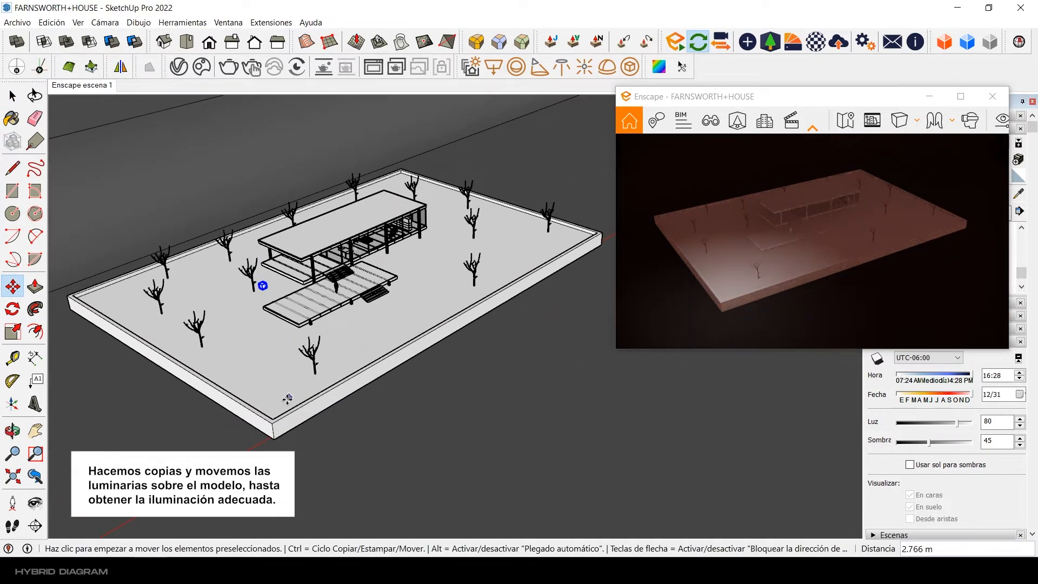
Step: Copy the sphere light repeatedly along the base's long direction at 10 m spacing
click(287, 400)
key(ctrl)
key(Return)
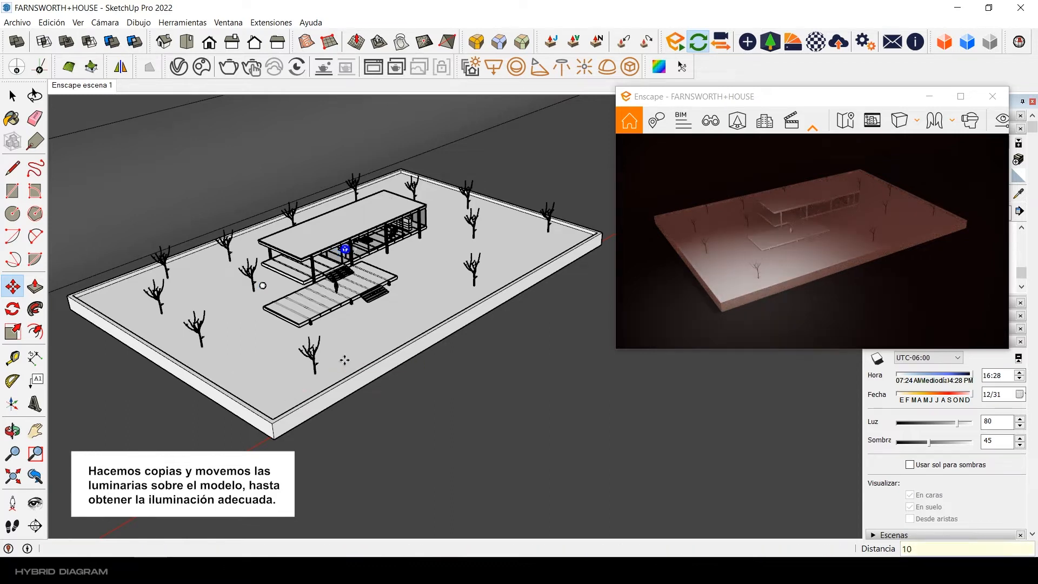
shift+middle_drag(393, 330, 350, 355)
scroll(351, 348, up, 1)
text(10)
key(Return)
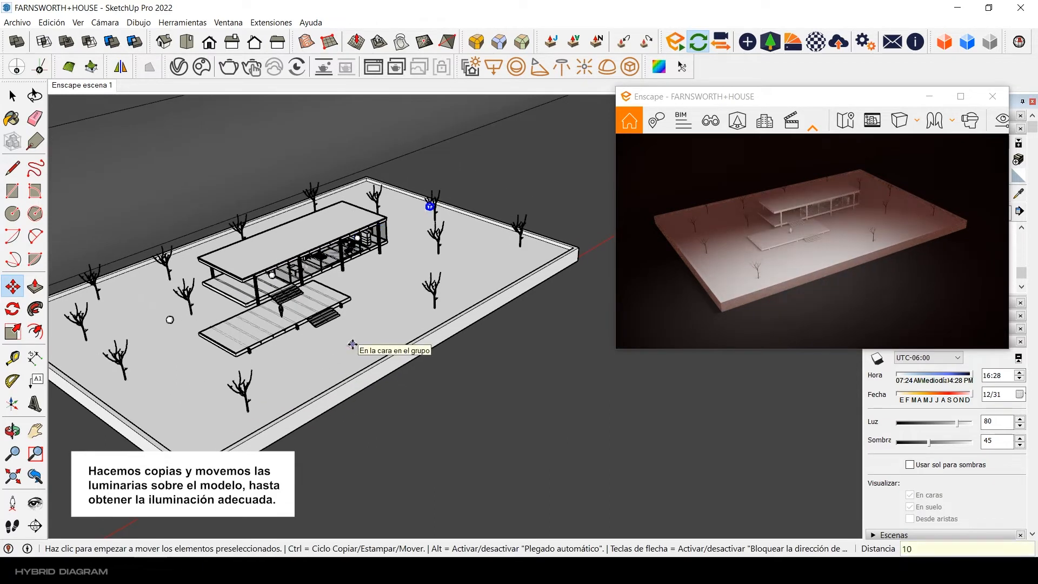
key(Return)
Step: Extend the light row past the far end of the base with further copies at 10 m spacing, forming seven lights
click(357, 350)
key(ctrl)
text(10)
key(Return)
mouse_move(377, 336)
middle_down()
mouse_move(321, 359)
mouse_move(382, 331)
mouse_move(374, 319)
middle_up()
click(322, 359)
key(ctrl)
text(10)
key(Return)
key(space)
scroll(325, 341, down, 2)
scroll(374, 319, up, 2)
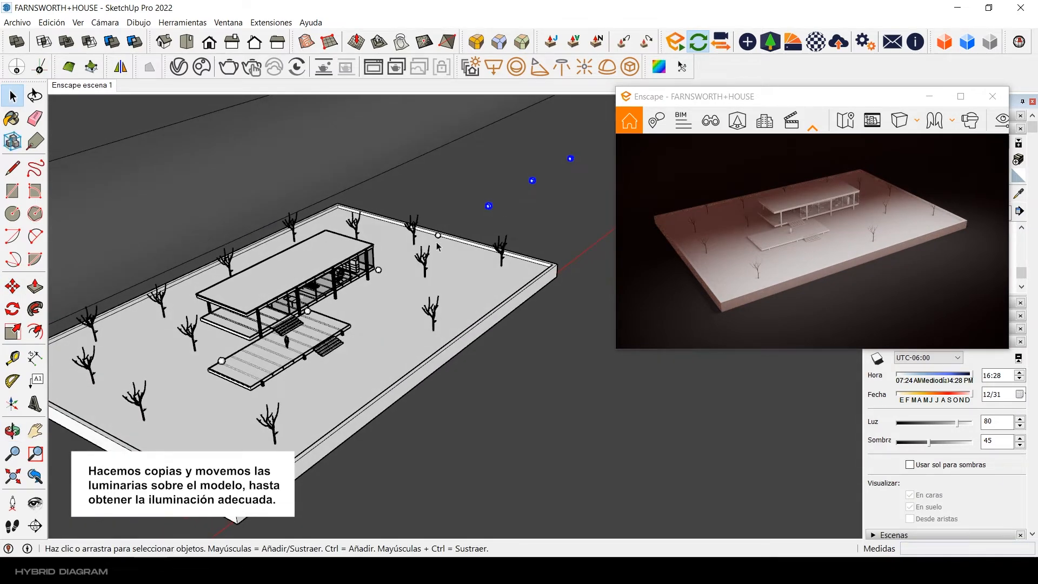
Step: Select the whole row of seven lights, raise it about 4.6 m and fine-tune its height
shift+middle_drag(223, 363, 231, 350)
key(m)
click(226, 475)
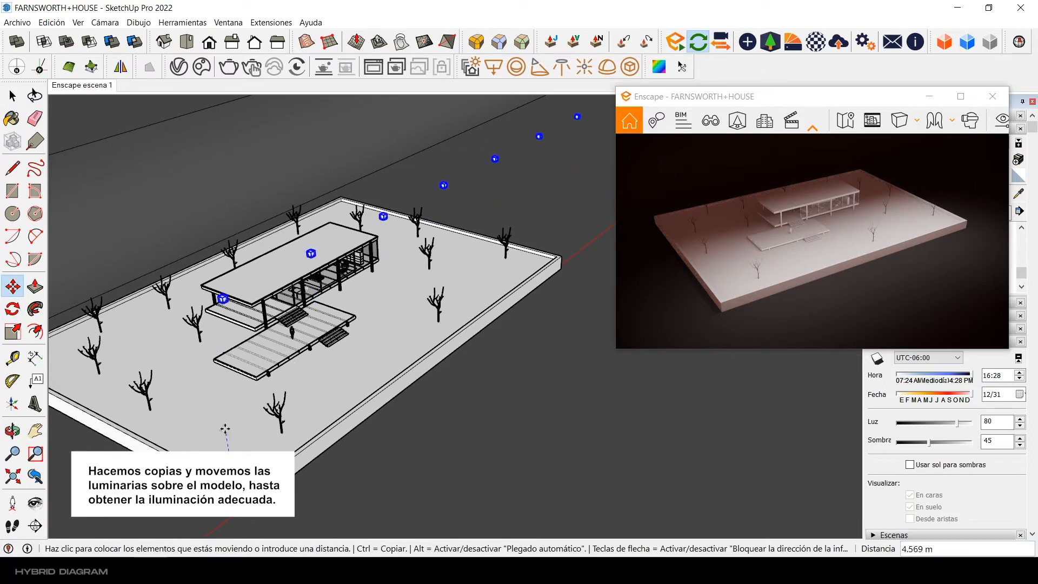
click(225, 429)
click(226, 462)
click(226, 459)
key(space)
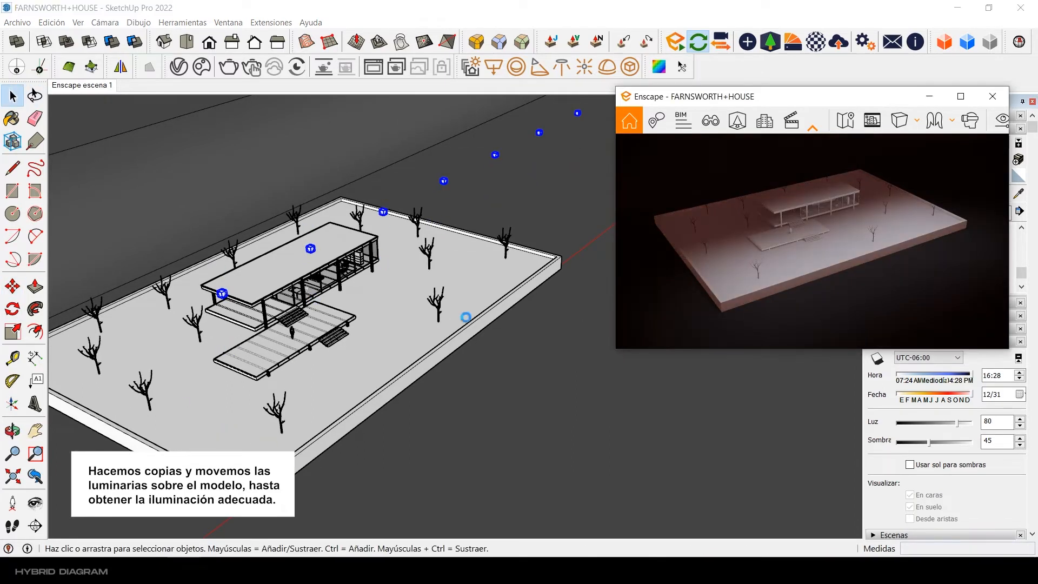
Step: Shift the row of lights toward the house and move it 1 m along the vertical axis
middle_drag(465, 315, 424, 298)
key(m)
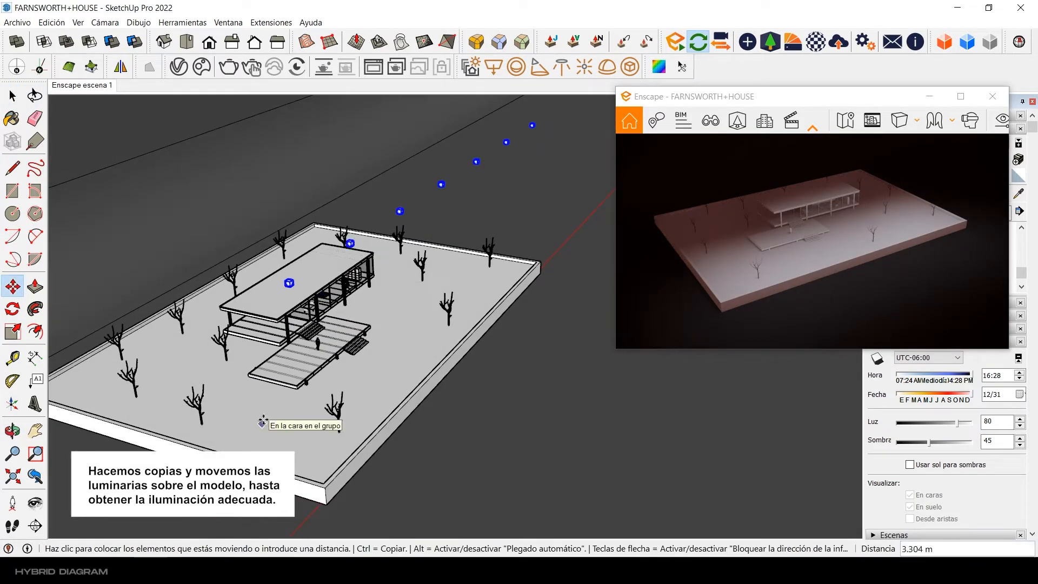
scroll(276, 430, up, 1)
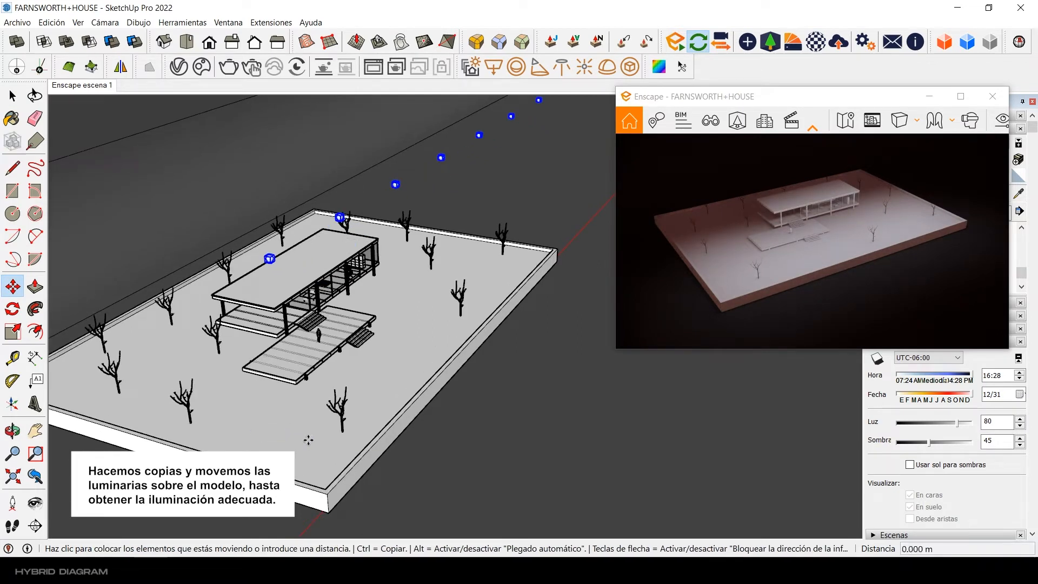
text(1)
key(Return)
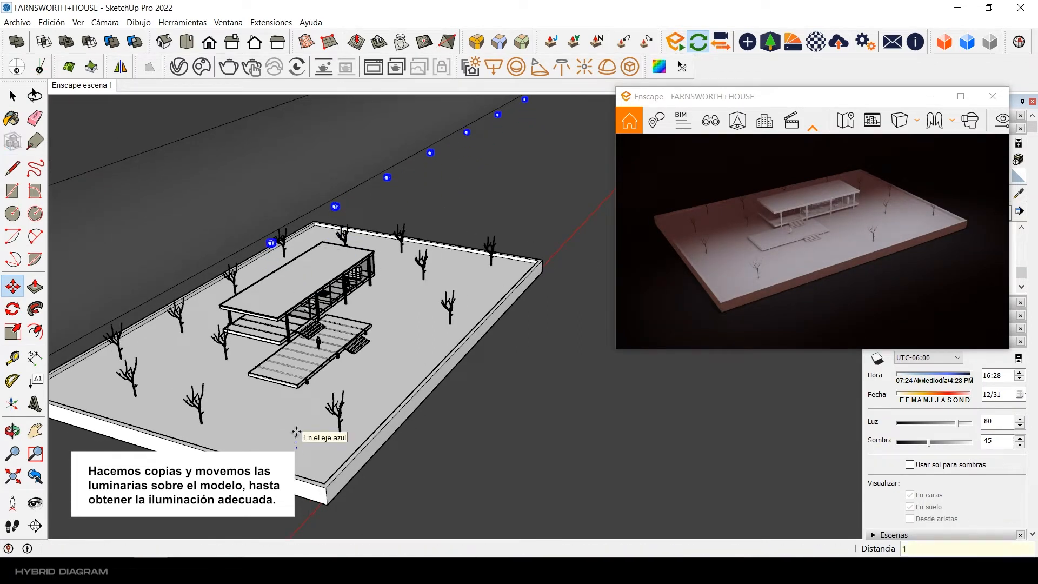
Step: Copy the light row toward the backdrop as a second parallel row and fine-tune the copy's position
middle_drag(294, 431, 442, 355)
click(436, 447)
key(ctrl)
click(291, 413)
click(425, 452)
click(399, 446)
scroll(441, 355, up, 3)
key(space)
Step: Select the light row above the house and copy it about 17.9 m toward the base's front long edge
middle_drag(361, 370, 373, 333)
scroll(495, 373, down, 3)
scroll(342, 355, up, 3)
click(291, 309)
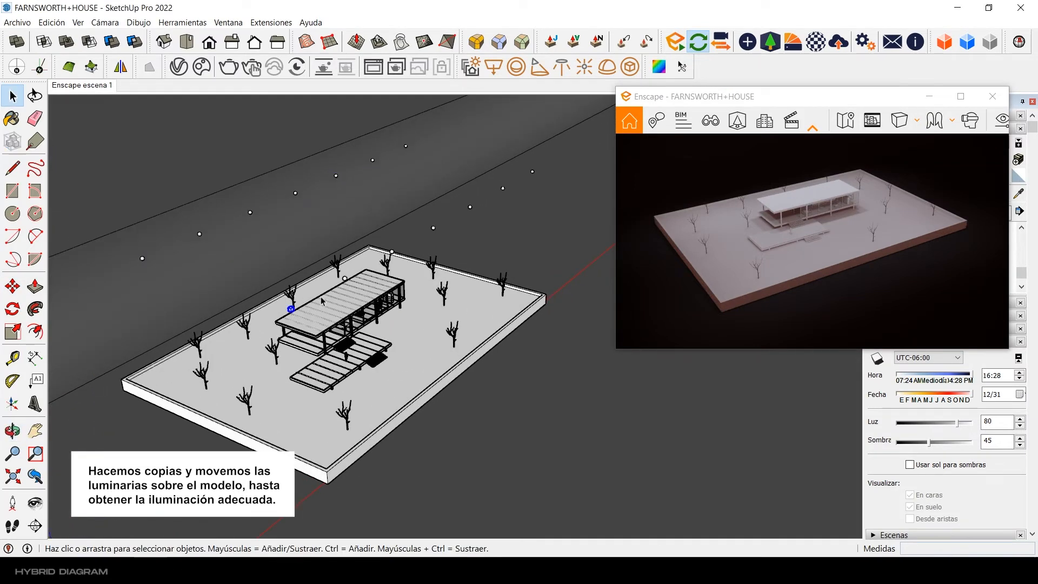
middle_drag(533, 177, 393, 298)
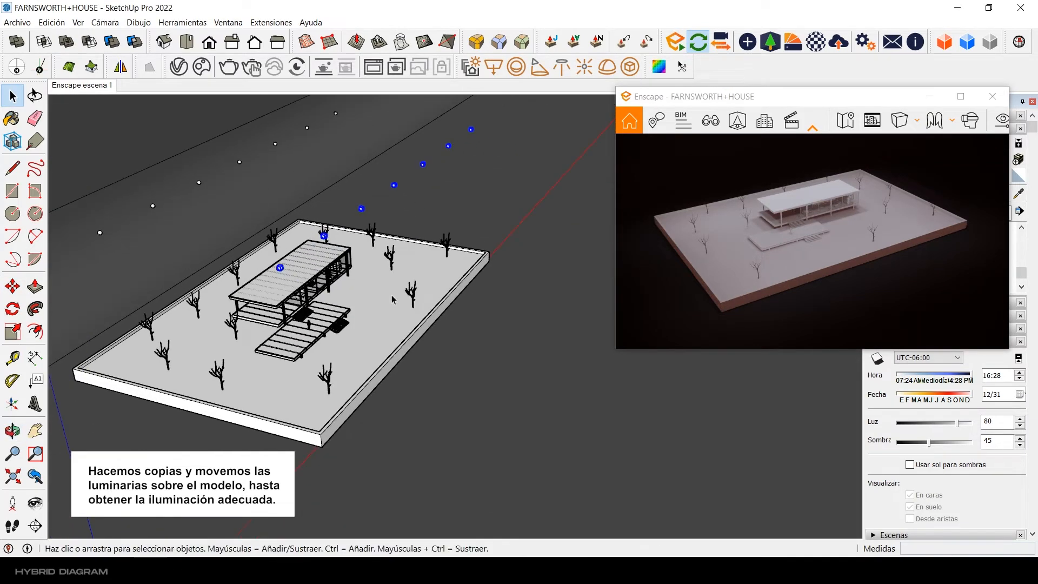
click(20, 292)
key(ctrl)
click(280, 268)
click(314, 496)
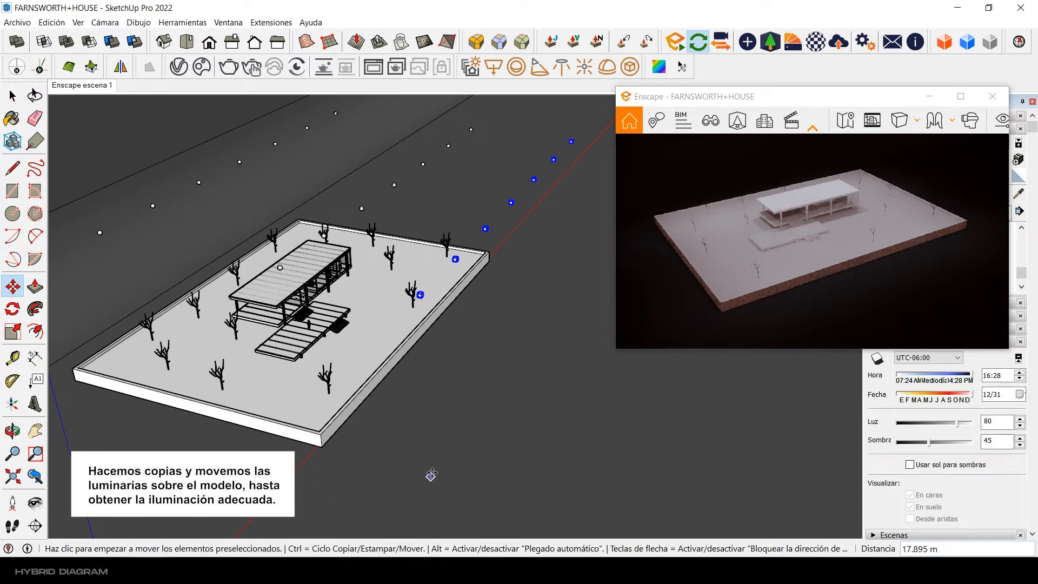
Step: Lower the new front row of lights and adjust its position beside the base's long edge
click(539, 290)
click(540, 339)
click(547, 336)
click(542, 319)
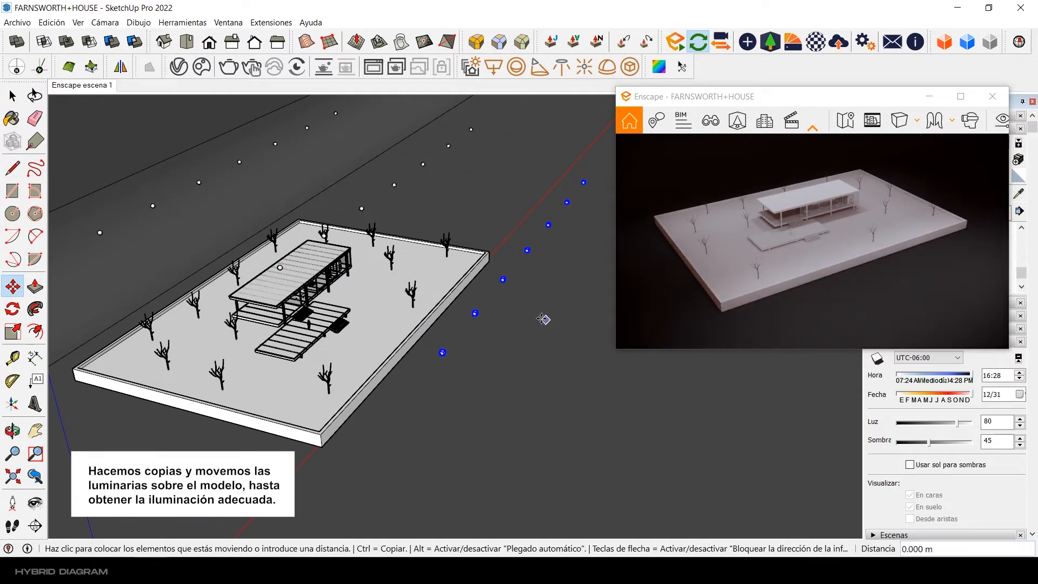
key(space)
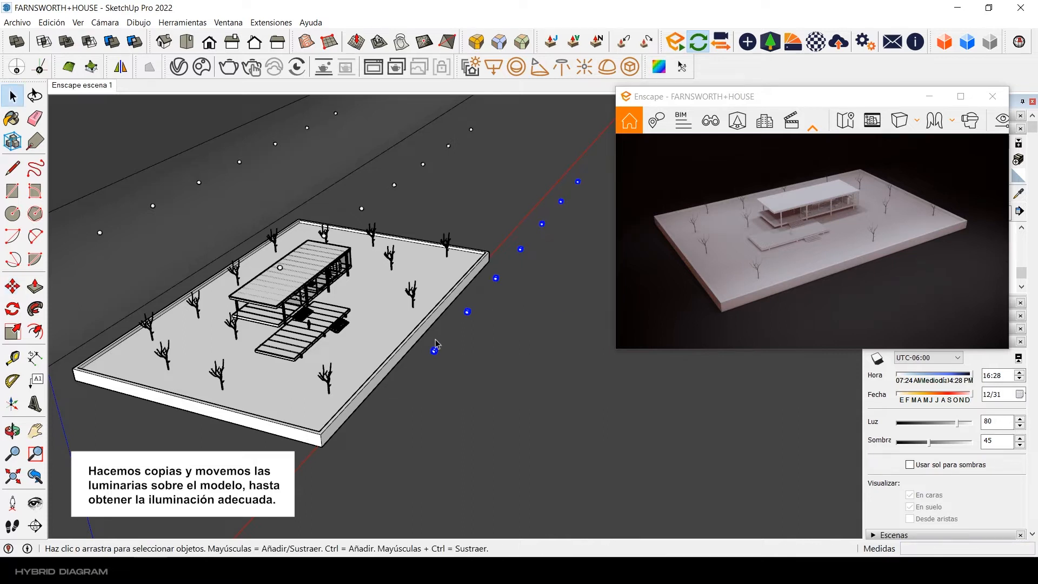
Step: Lower the front light row by about 3.4 m and shift it another 0.5 m along the vertical axis
click(13, 286)
click(556, 292)
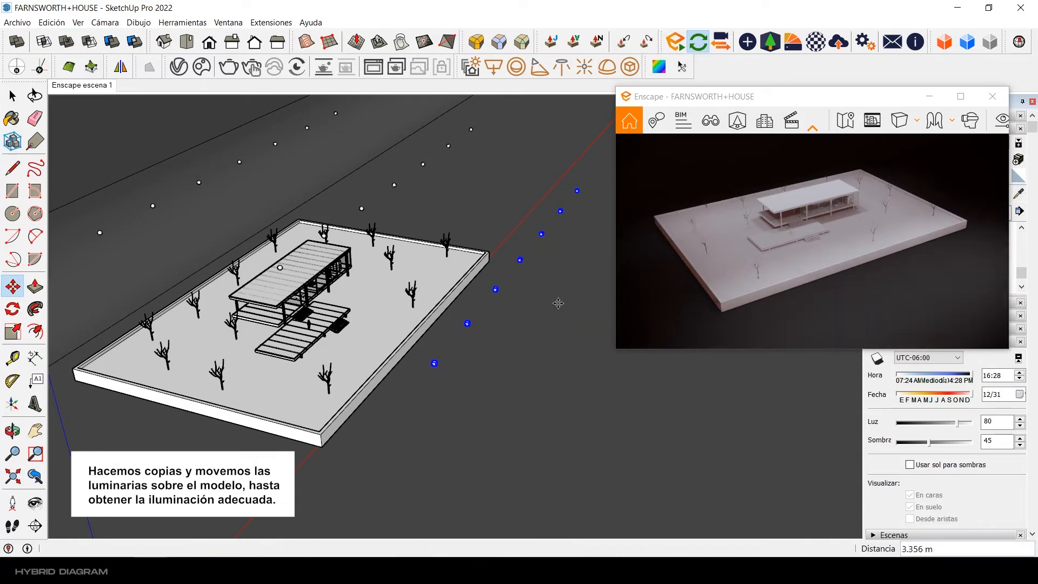
key(space)
middle_drag(459, 372, 433, 391)
click(12, 286)
click(335, 451)
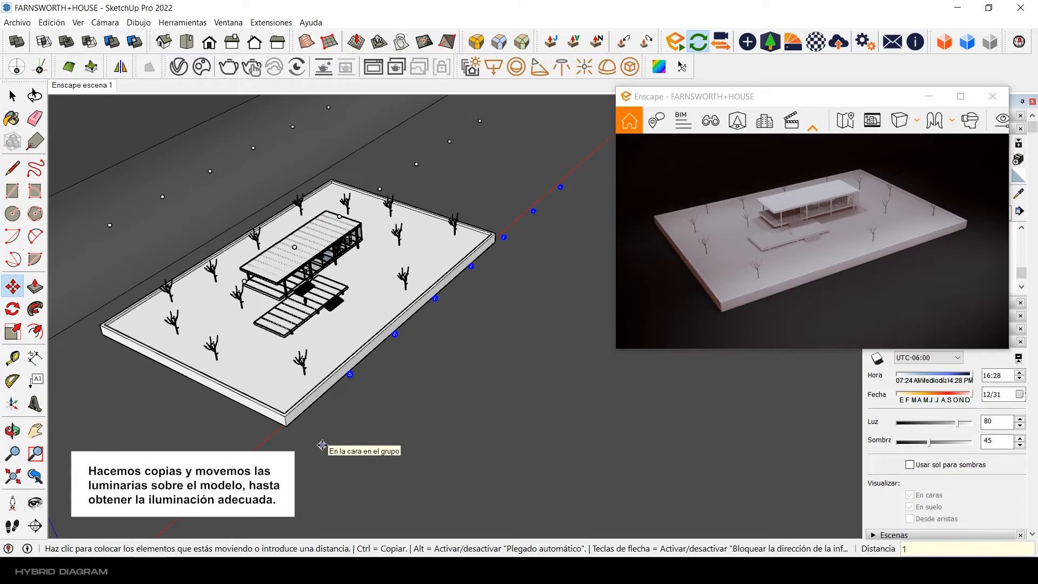
click(470, 399)
key(space)
Step: Copy the nearest light of the front row over to the short side of the base
click(358, 383)
scroll(381, 380, down, 1)
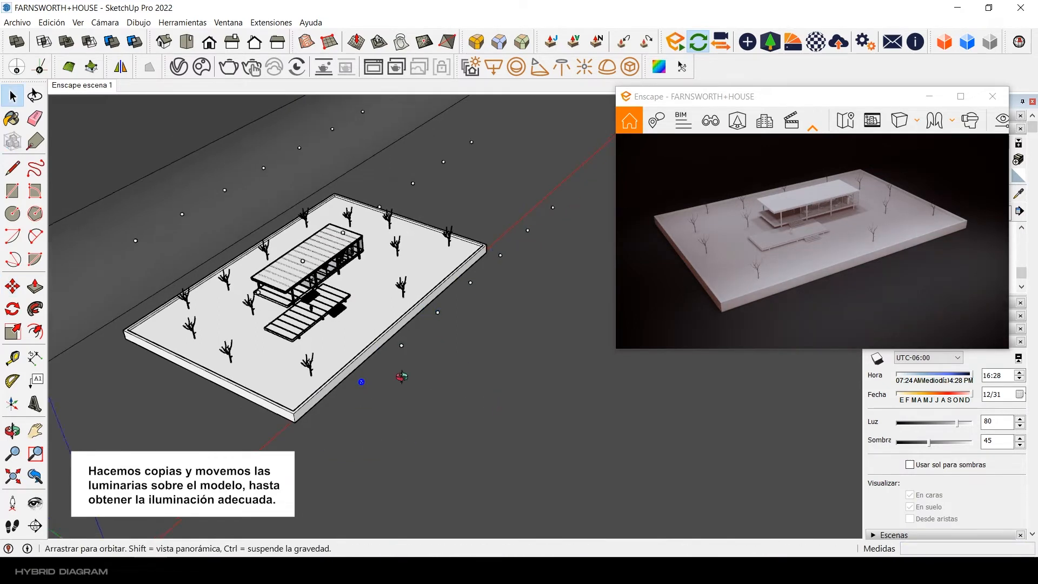
middle_drag(400, 375, 351, 373)
click(18, 292)
ctrl+click(273, 371)
key(Return)
middle_drag(276, 444, 448, 469)
click(447, 472)
click(378, 414)
Step: Array the copied light at 8 m spacing along the base's short side to form a row of five
middle_drag(390, 412, 326, 437)
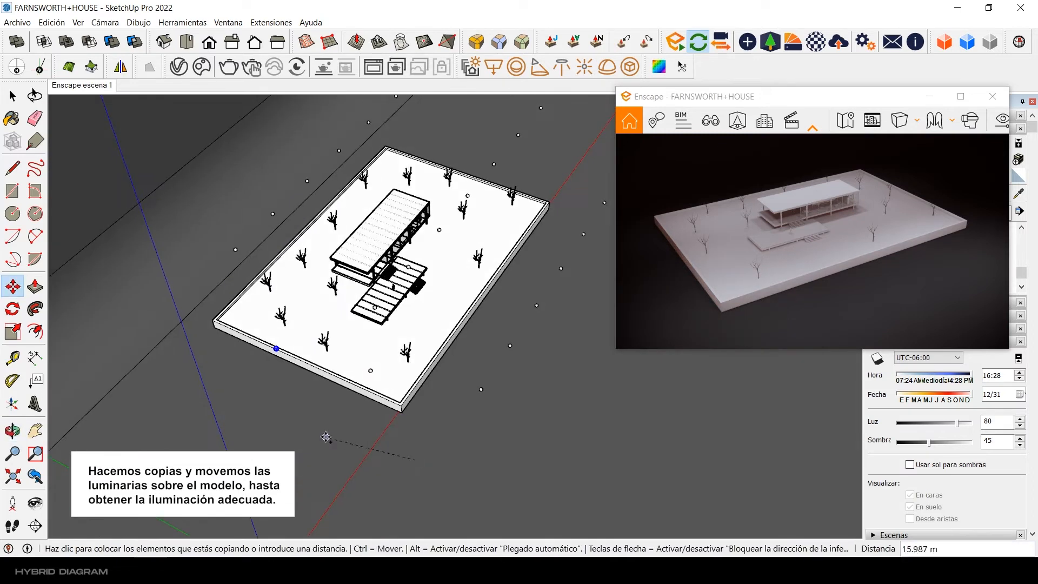
text(*4)
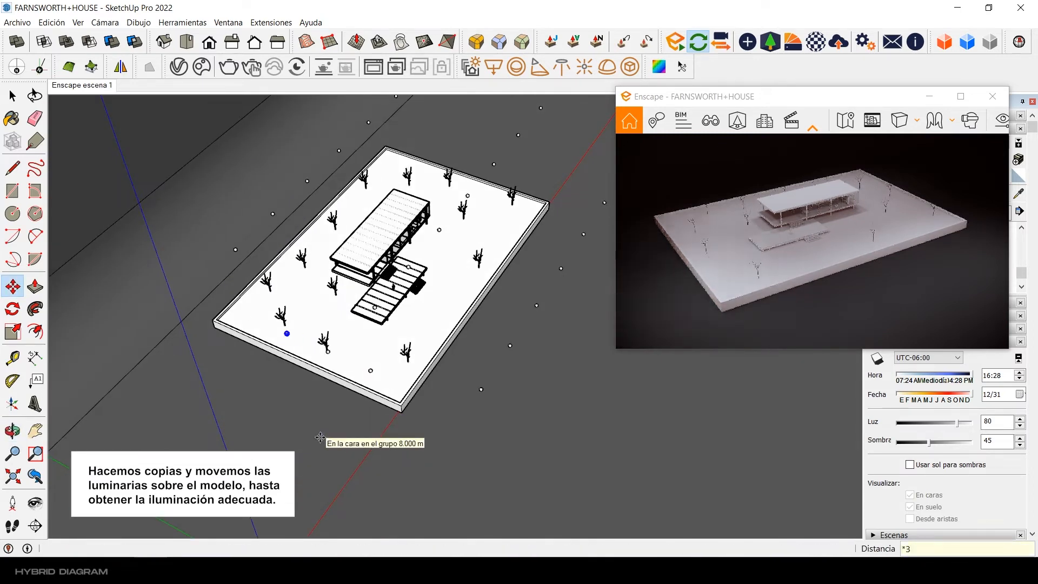
key(Return)
key(space)
Step: Reposition the row of five lights beside the base's short edge, with a final shift of about 1.4 m
key(m)
middle_drag(333, 319, 194, 303)
click(224, 345)
click(209, 355)
click(188, 312)
click(210, 310)
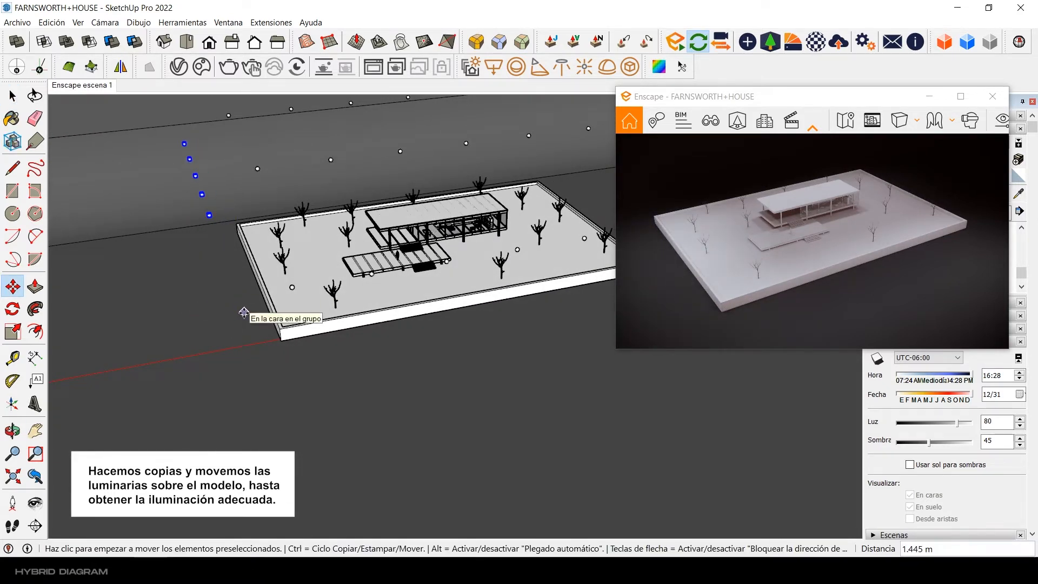
Step: Select the row of seven lights above the house and move it 1 m along the vertical axis
key(space)
middle_drag(244, 312, 390, 346)
click(336, 285)
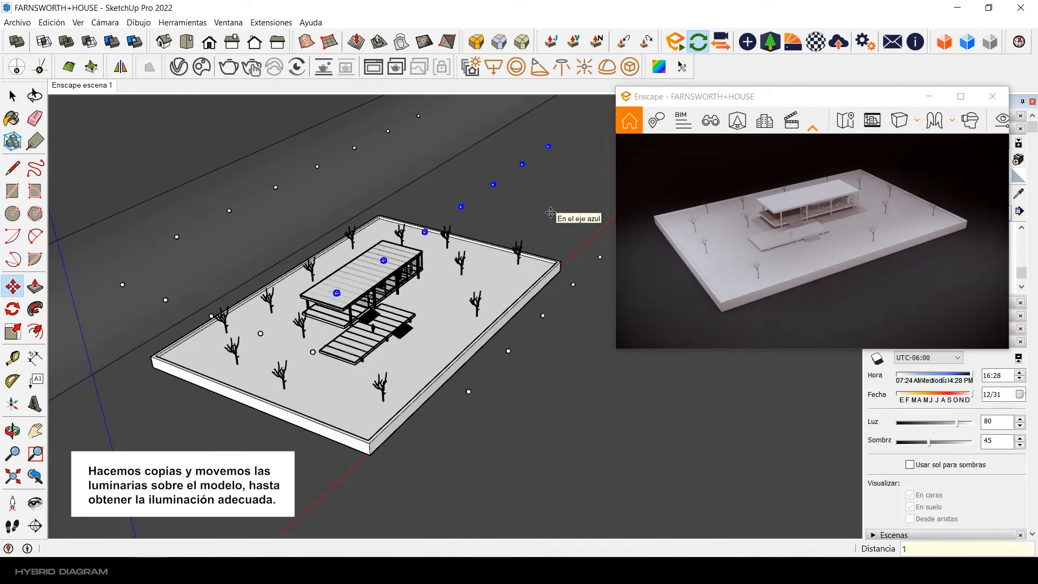
Step: Select the row of five lights beside the base's short edge and move it 0.5 m away from the base
key(space)
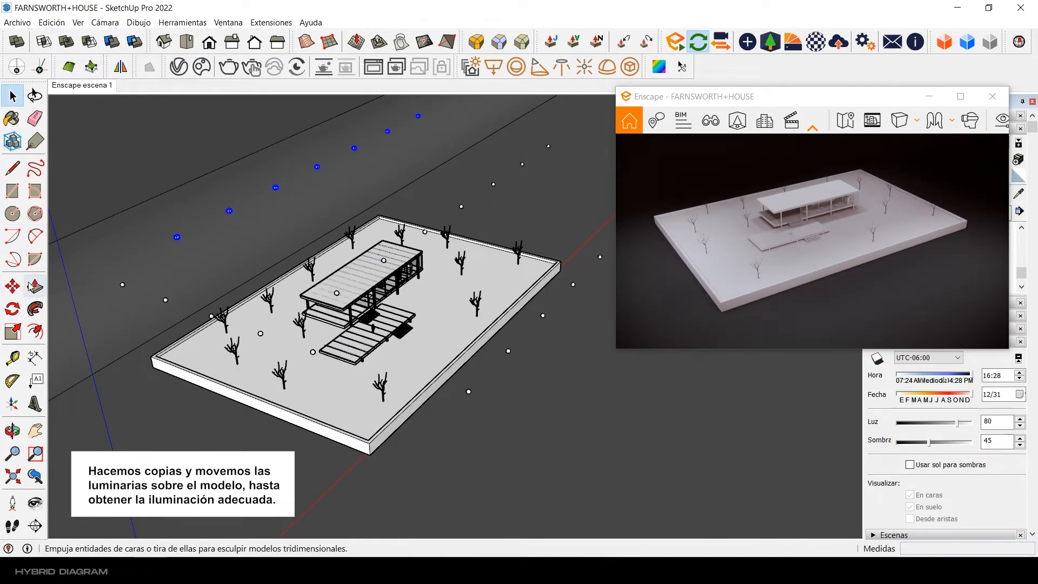
middle_drag(546, 219, 211, 368)
click(260, 343)
ctrl+click(231, 210)
ctrl+click(224, 171)
middle_drag(257, 221, 254, 190)
key(m)
click(283, 372)
click(259, 378)
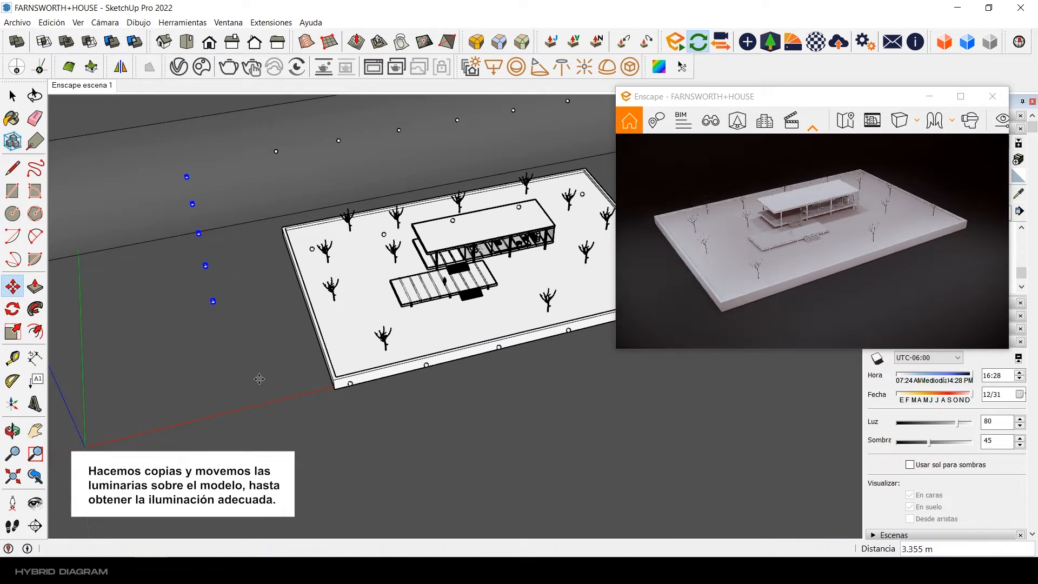
click(261, 379)
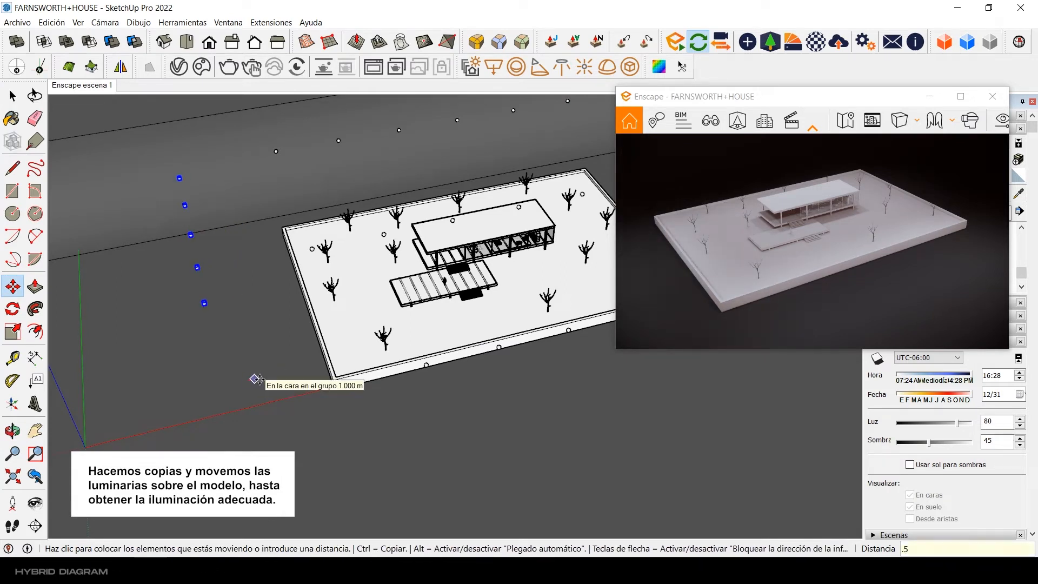
key(Return)
key(space)
mouse_move(256, 378)
middle_down()
mouse_move(548, 161)
mouse_move(594, 178)
middle_up()
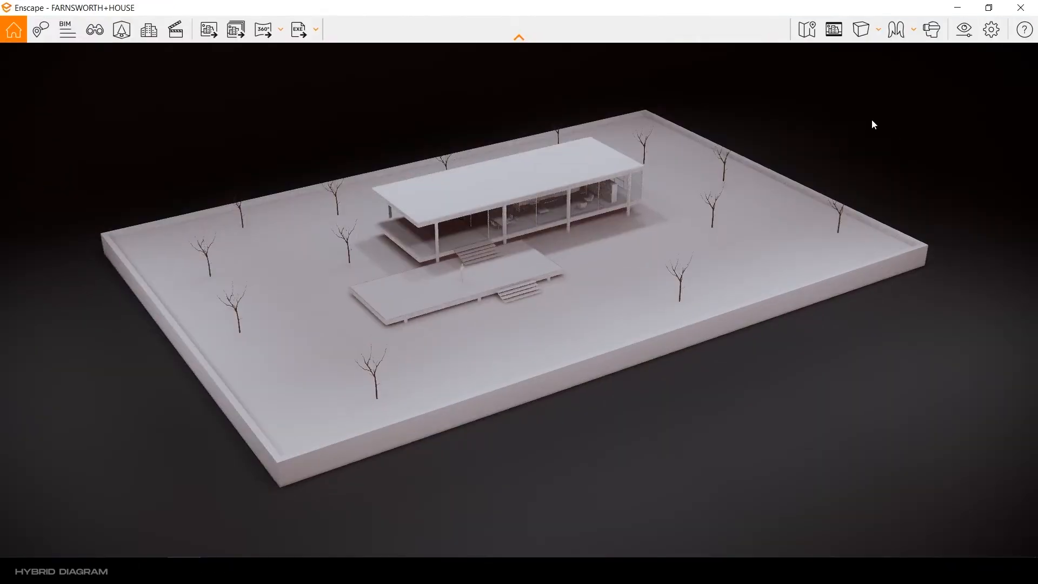
Step: Open the visual settings of the enlarged Enscape render and set the ambient brightness to 0%
click(964, 29)
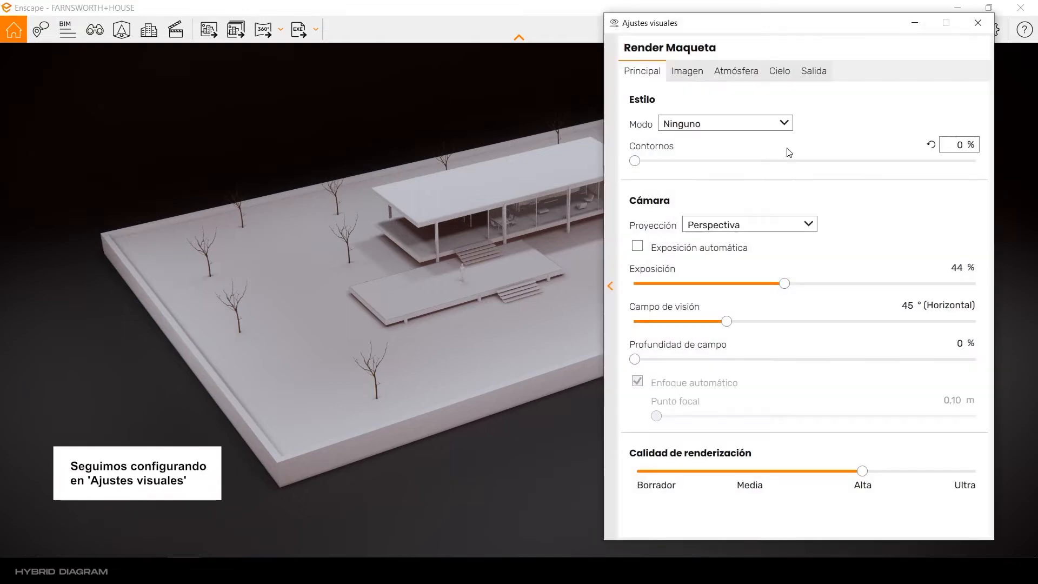
click(687, 71)
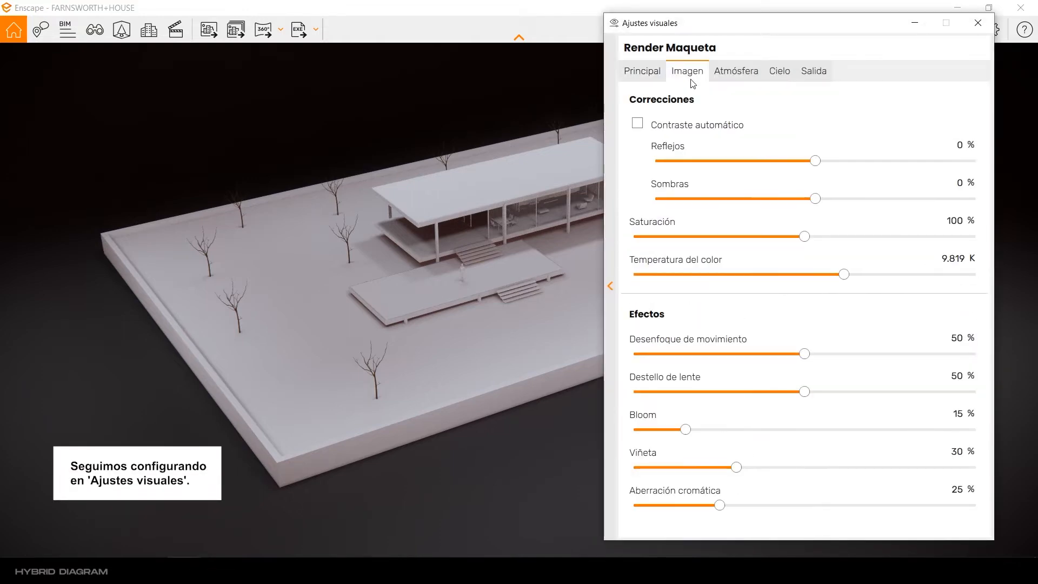
click(736, 71)
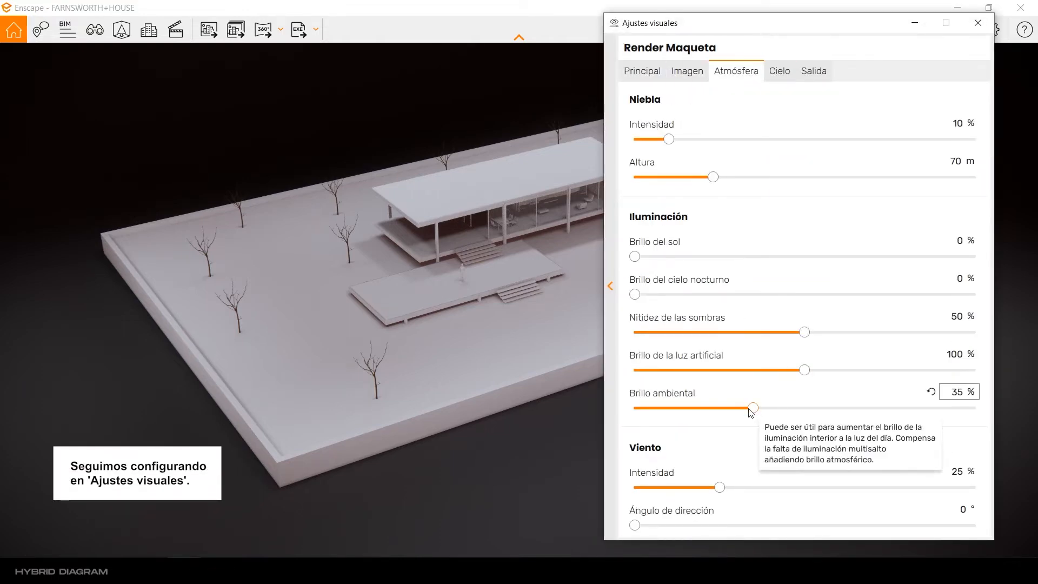
drag(753, 408, 625, 415)
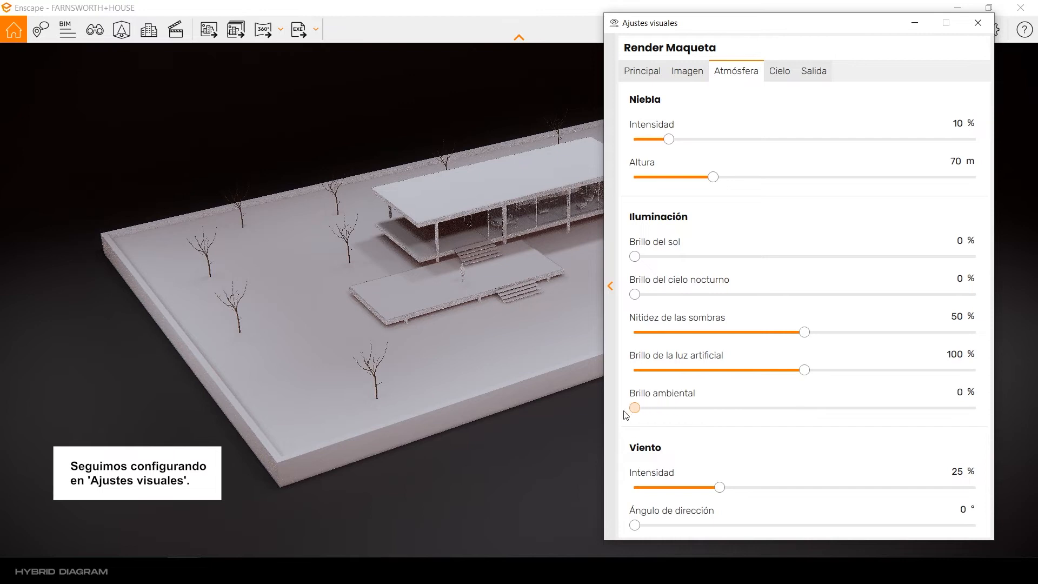
Step: Raise the image color temperature to about 13,000 K, check the output settings and close the visual settings
click(778, 74)
click(681, 82)
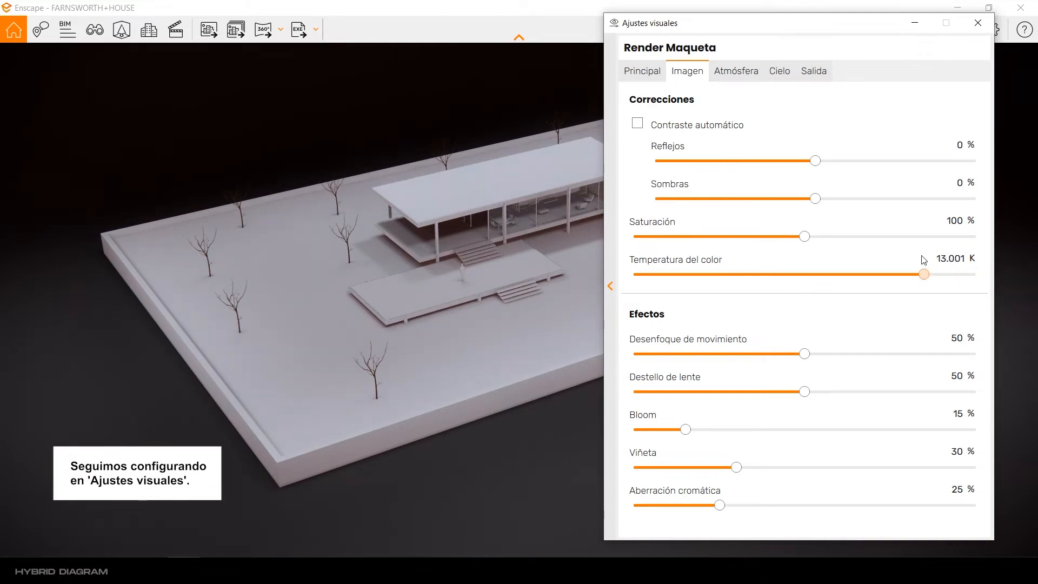
drag(918, 267, 920, 263)
click(777, 74)
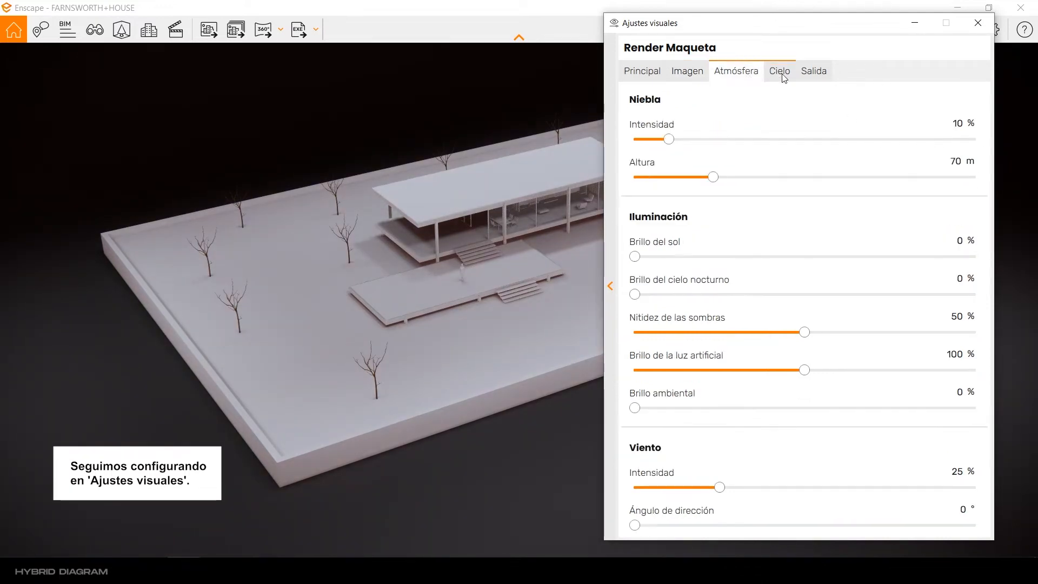
click(812, 72)
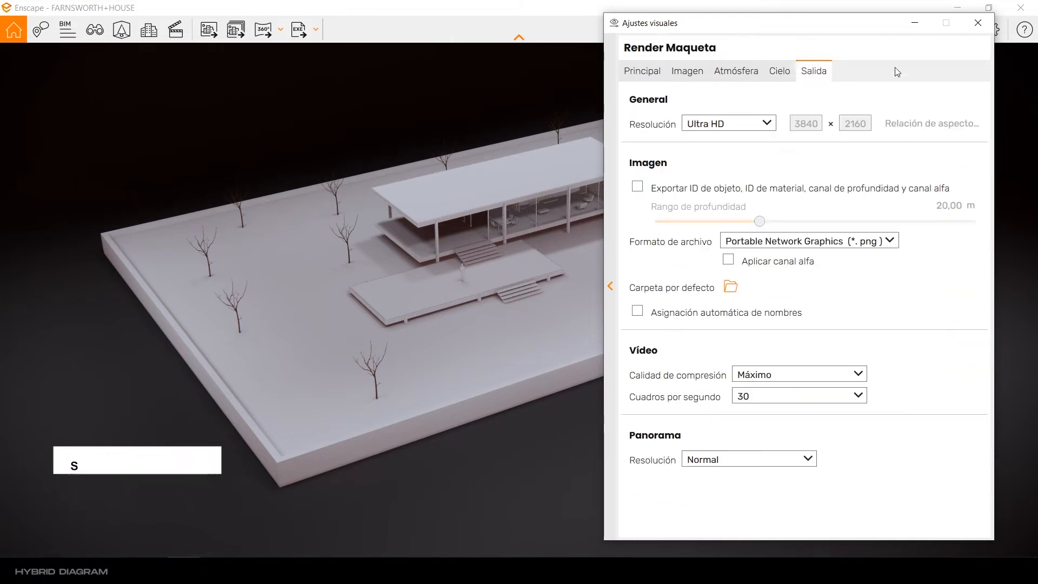
click(977, 23)
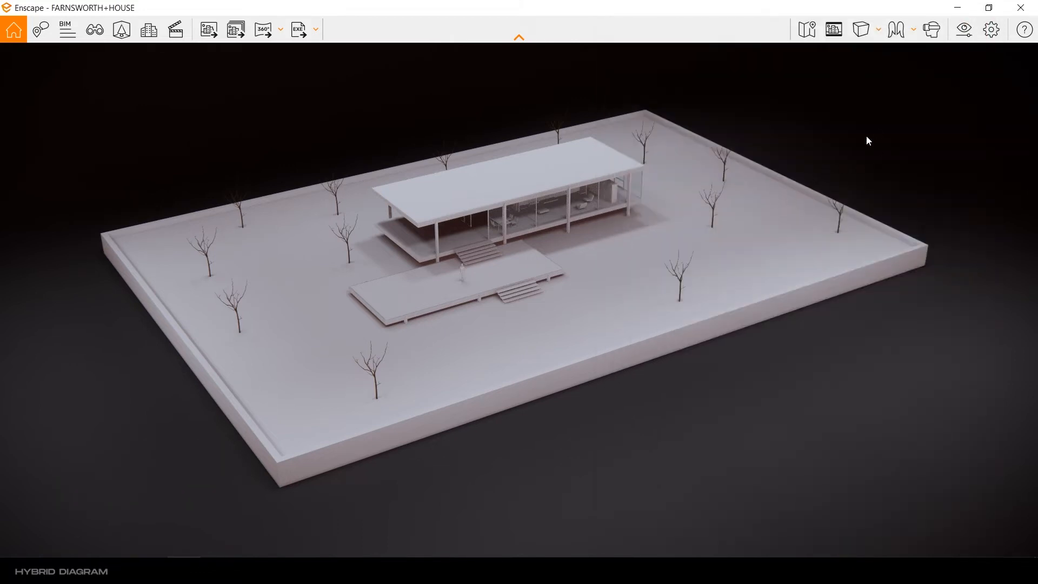
Step: Return to the SketchUp model and paint the infinite backdrop with the black material Color M09
click(978, 6)
middle_drag(498, 337, 449, 379)
drag(756, 100, 594, 55)
scroll(946, 254, down, 5)
click(919, 227)
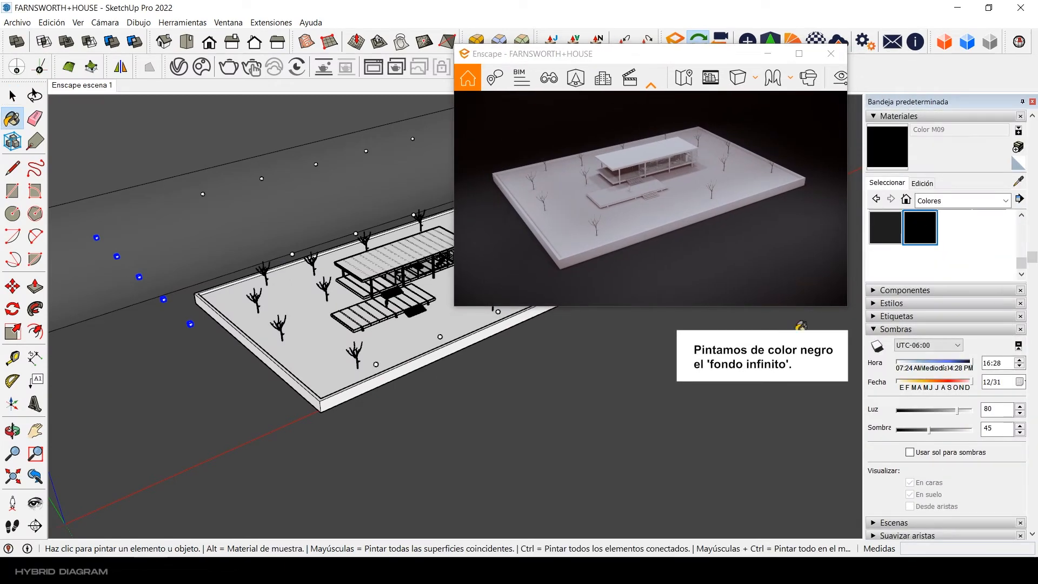
click(557, 385)
click(13, 98)
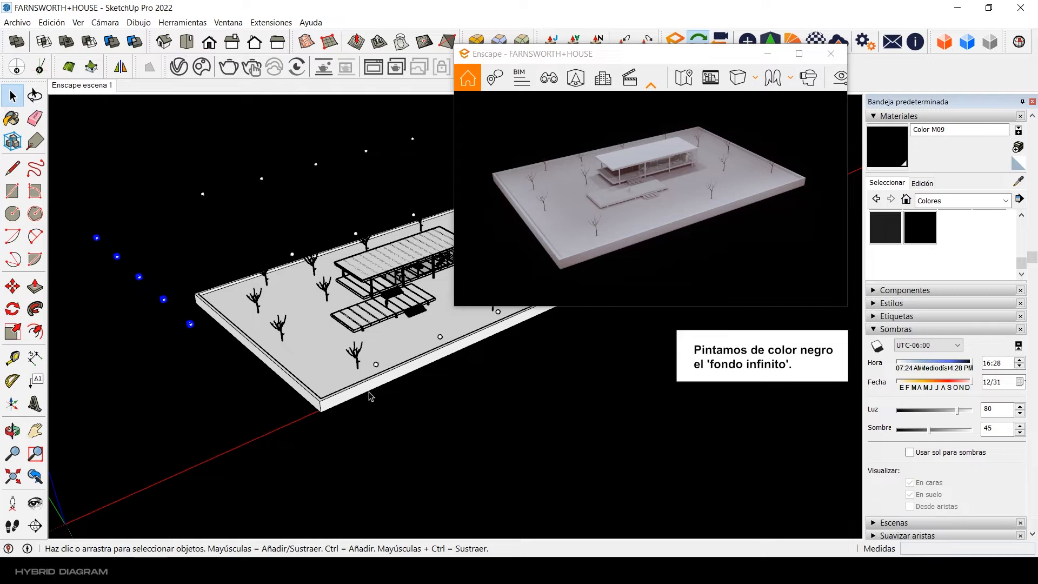
Step: Place an Enscape sphere light near the roof corner over the house's porch
mouse_move(370, 397)
middle_down()
mouse_move(459, 385)
mouse_move(456, 370)
middle_up()
scroll(442, 378, up, 6)
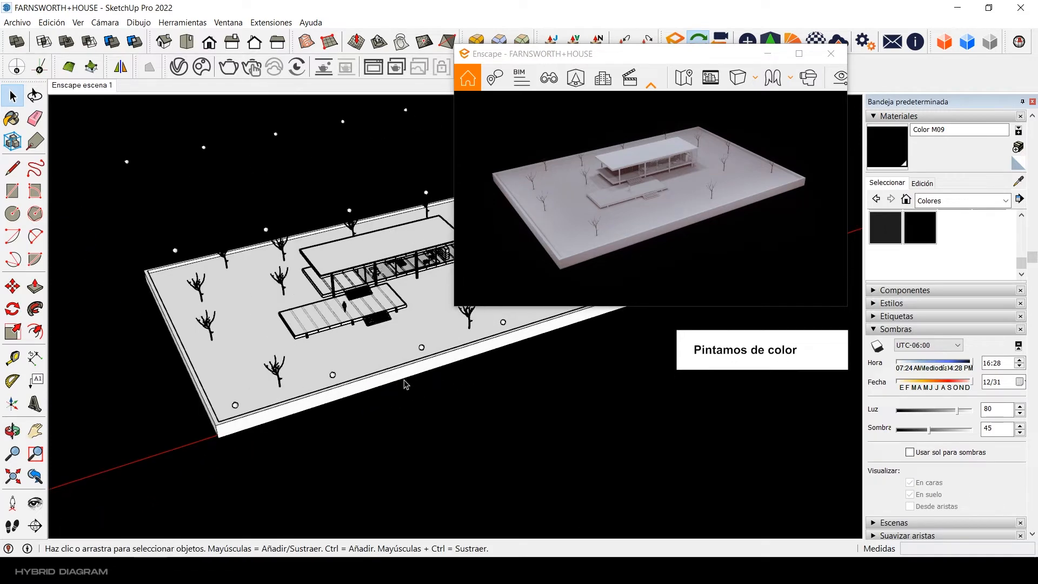
drag(655, 60, 824, 101)
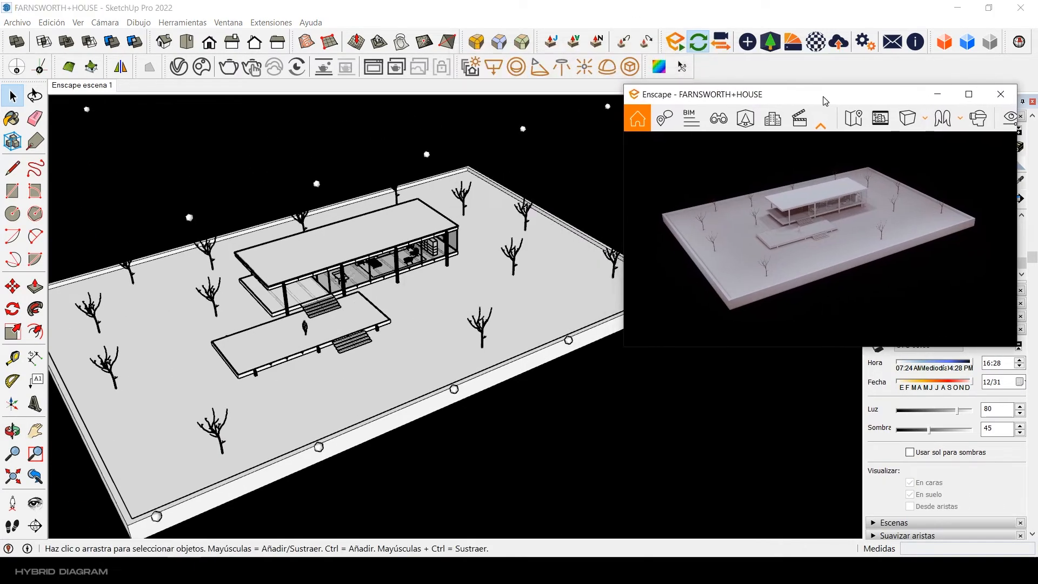
scroll(252, 284, up, 8)
scroll(335, 279, up, 2)
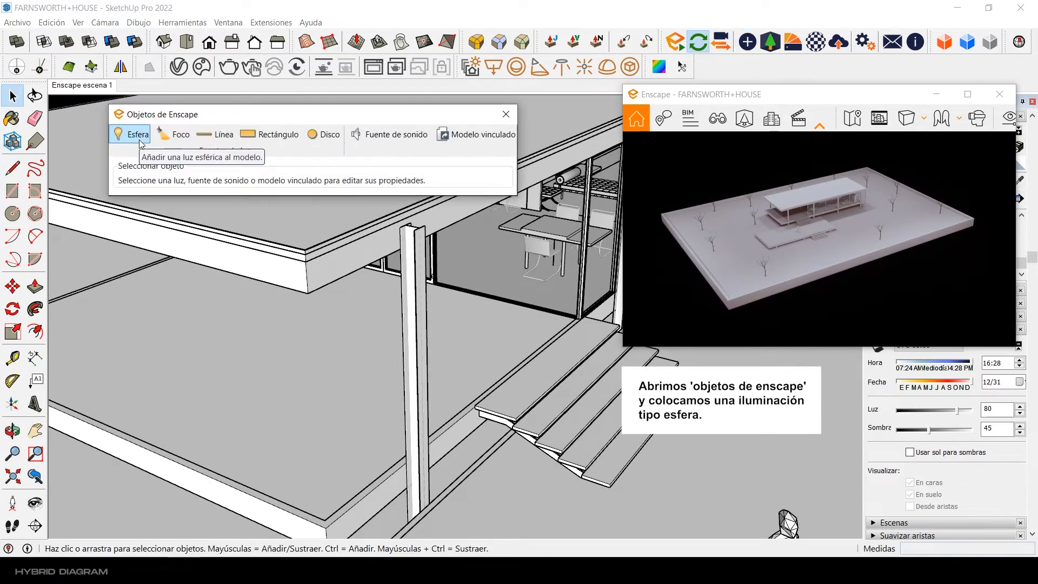
click(140, 143)
click(336, 301)
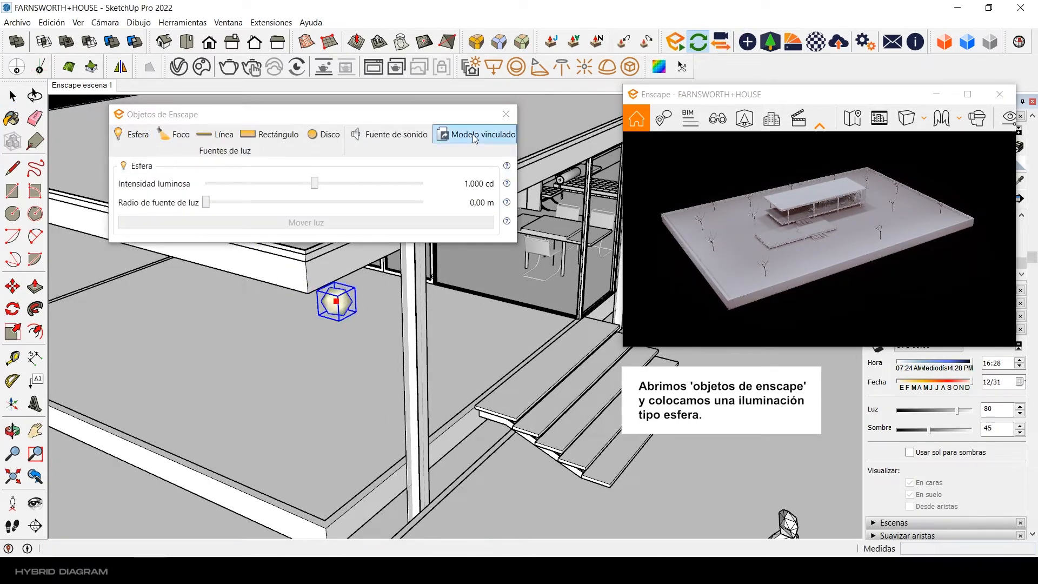
scroll(303, 275, up, 1)
click(506, 114)
Step: Move the new sphere light into place just under the porch ceiling
middle_drag(422, 346, 411, 238)
scroll(270, 243, up, 1)
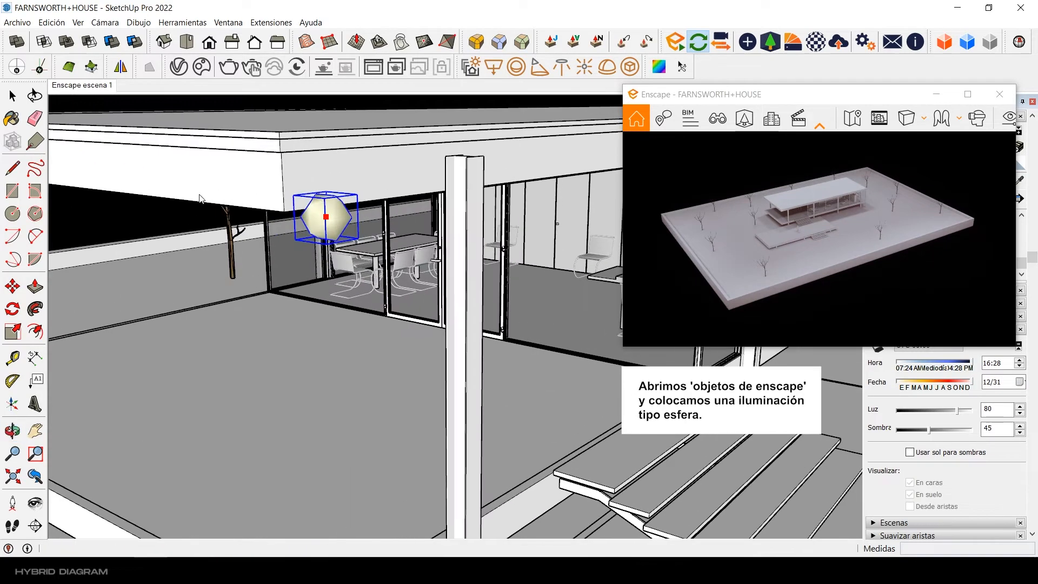
click(13, 286)
click(294, 195)
middle_drag(303, 203, 313, 116)
scroll(422, 312, down, 5)
middle_drag(287, 221, 264, 257)
scroll(414, 241, up, 3)
click(473, 268)
click(447, 268)
key(space)
Step: Paint the porch sphere light with the yellow Color D03
drag(748, 95, 570, 54)
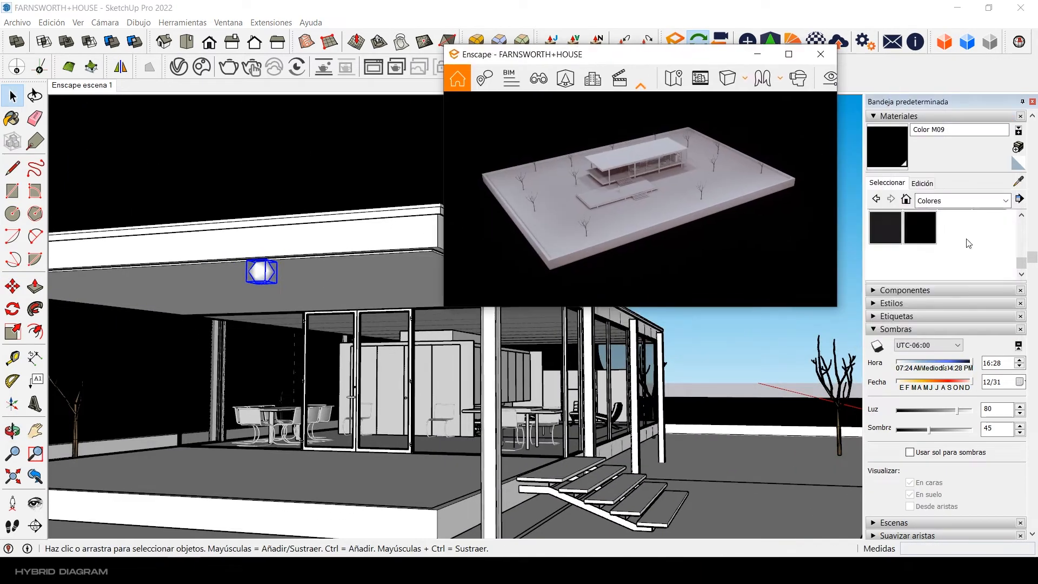
scroll(973, 245, up, 5)
scroll(978, 246, up, 5)
click(954, 248)
click(261, 271)
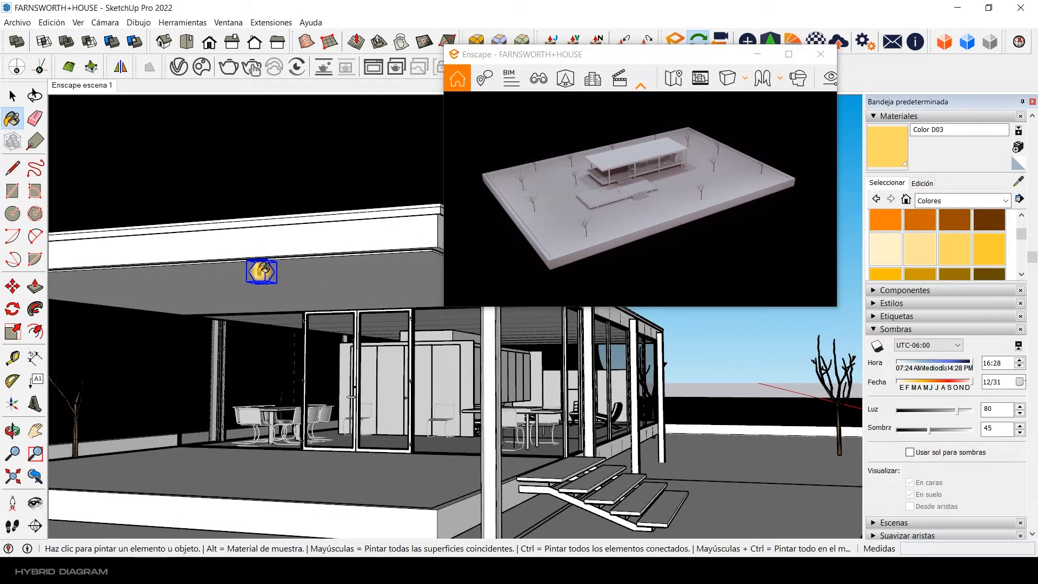
Step: Set the porch sphere light's luminous intensity to about 62,084 cd and its source radius to 1.50 m
key(space)
drag(645, 64, 795, 105)
click(747, 42)
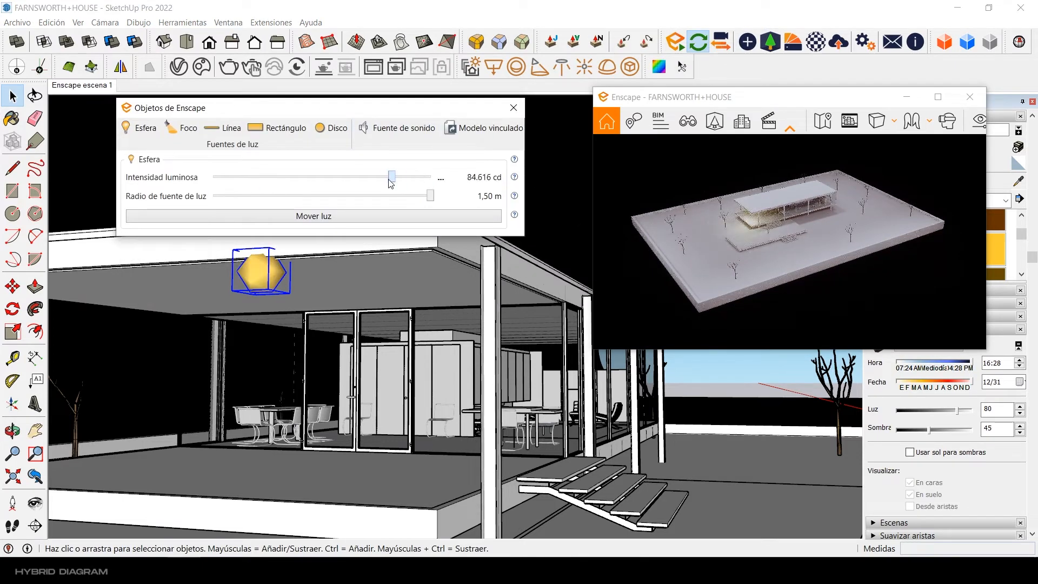
Step: Try Color D04 and the named color 0037_MarrónArena on the porch sphere light
drag(821, 97, 684, 59)
key(b)
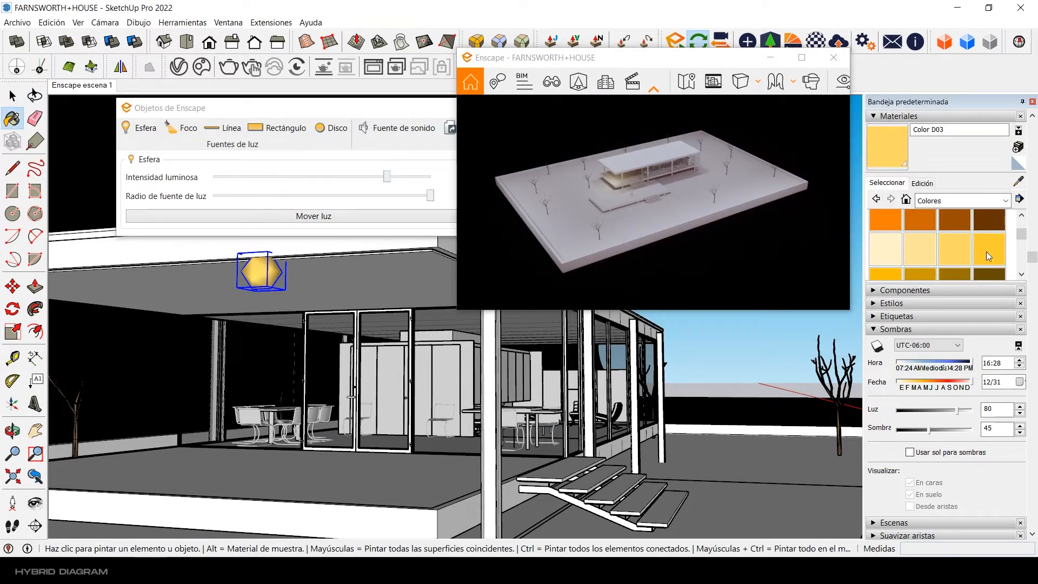
click(961, 200)
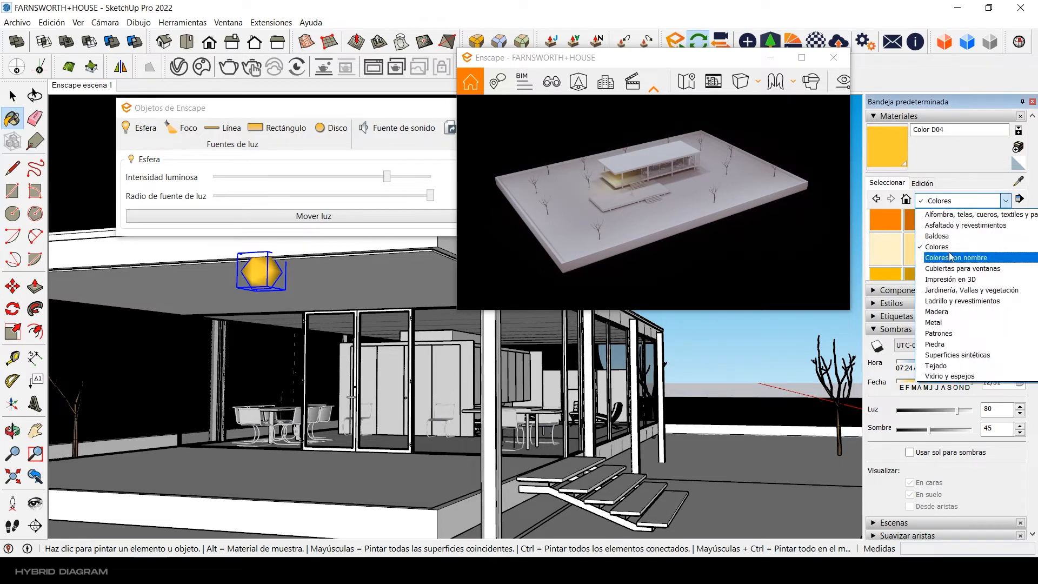
click(941, 270)
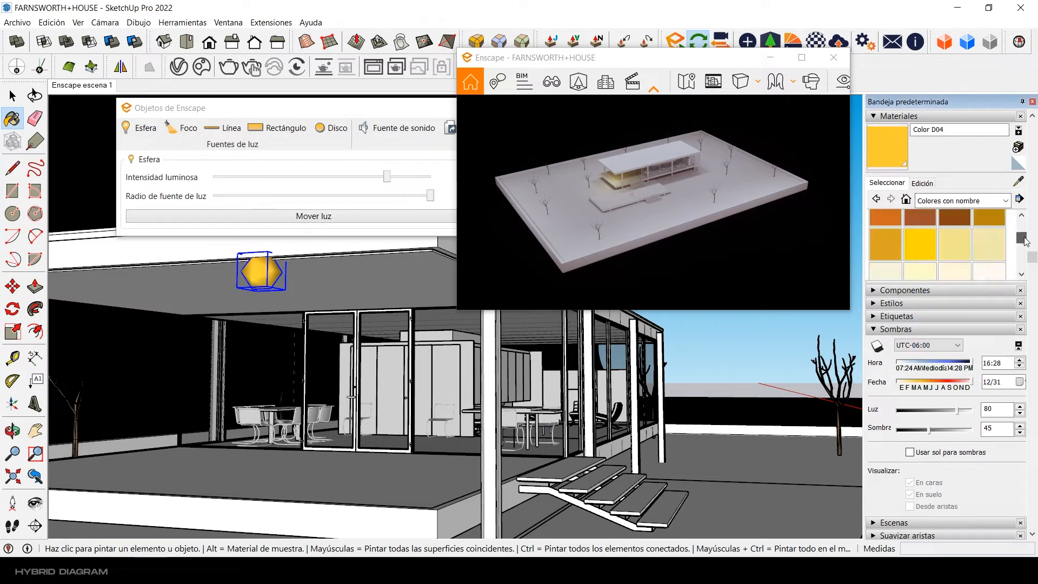
click(273, 263)
scroll(939, 254, up, 2)
Step: Repaint the porch sphere light with the orange Color C04 from the Colores collection
click(962, 200)
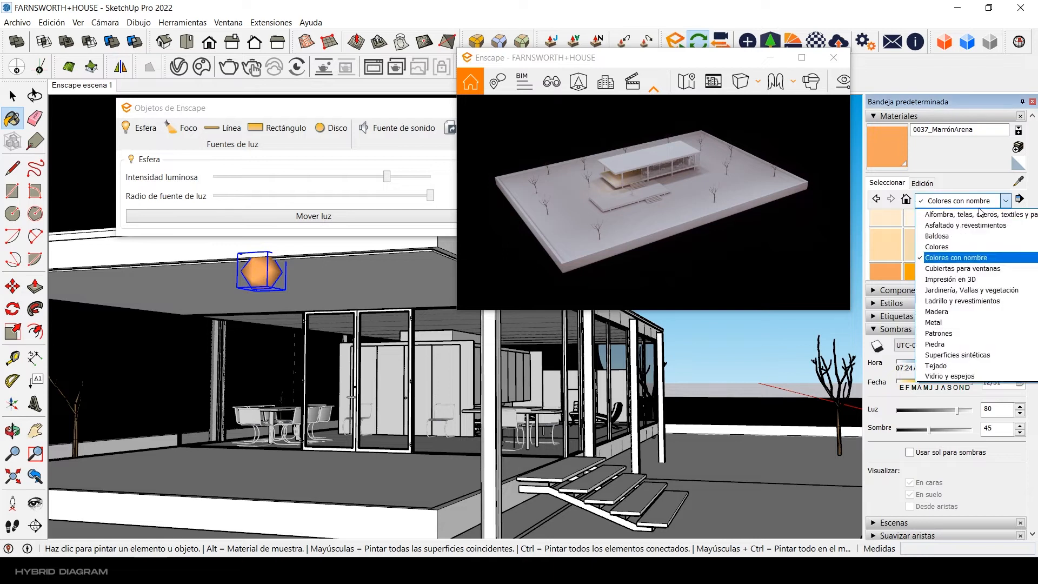
click(975, 242)
click(988, 235)
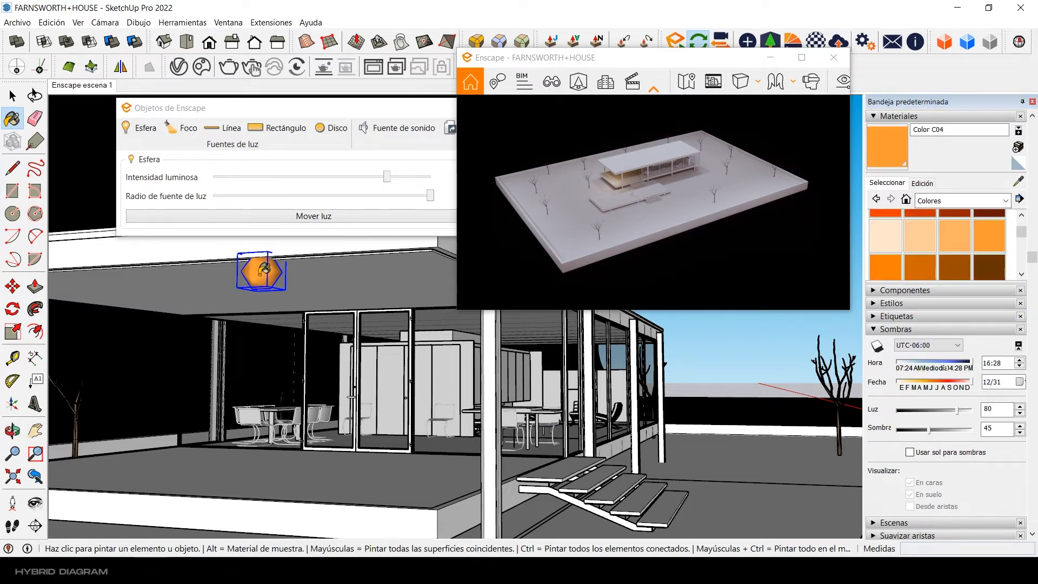
click(12, 96)
Step: Try a slightly smaller source radius for the porch sphere light and close its settings
drag(720, 61, 850, 97)
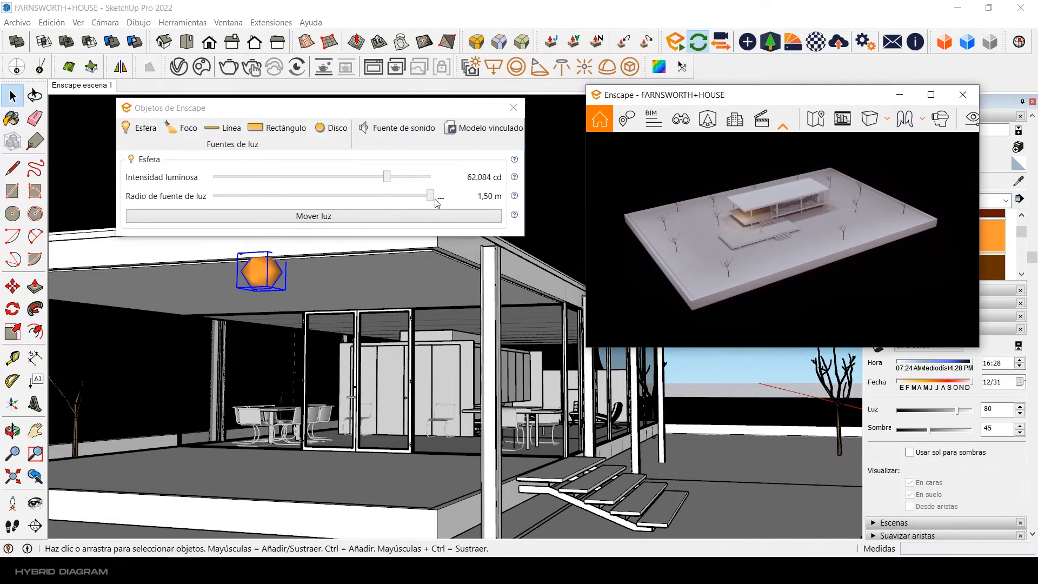
drag(431, 197, 424, 197)
click(513, 108)
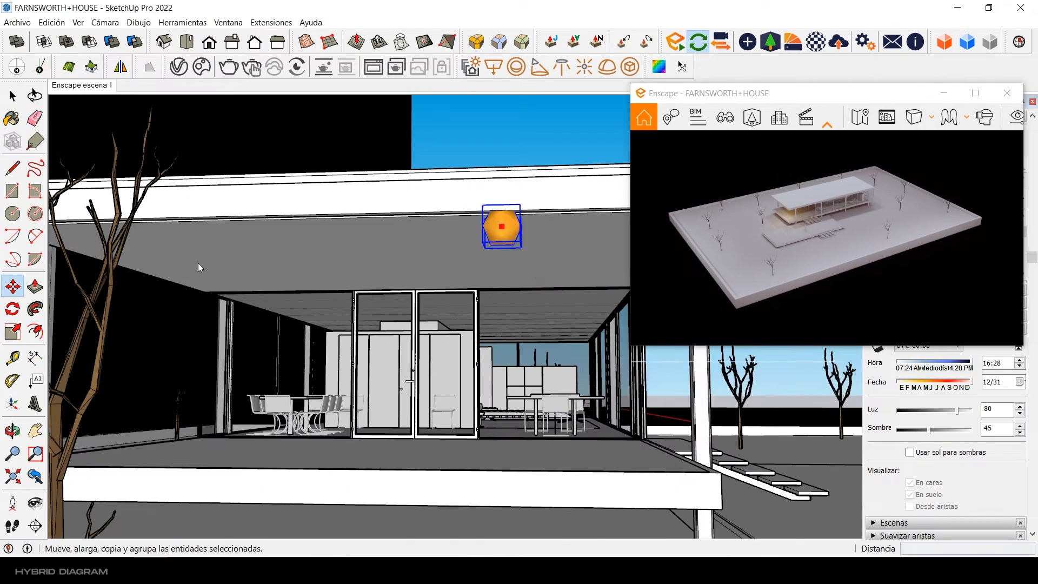
Step: Copy the orange sphere light across to the other side of the porch ceiling
click(530, 267)
key(ctrl)
key(space)
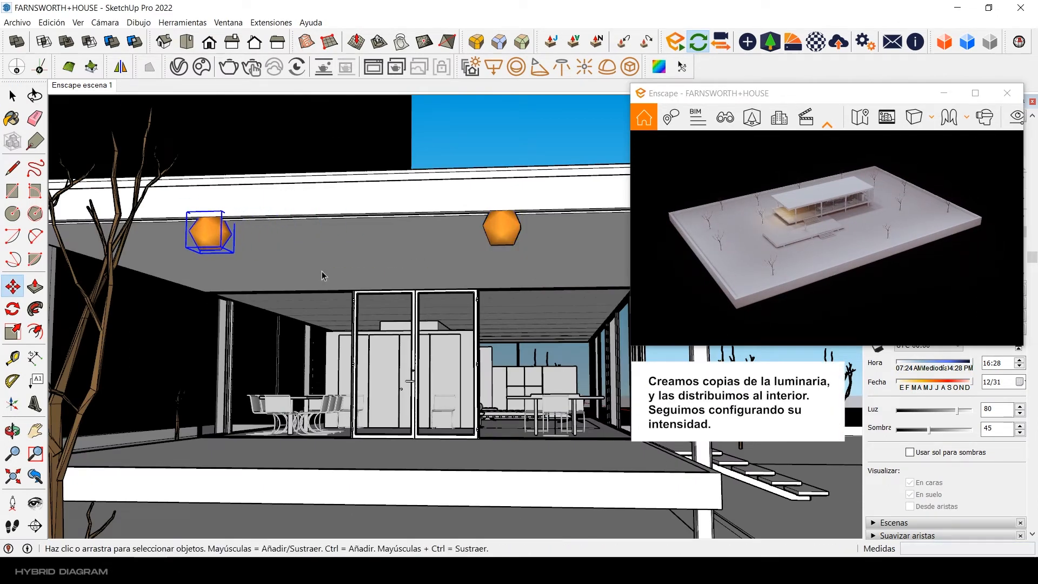
Step: Reposition the pair of orange sphere lights together under the porch ceiling
middle_drag(320, 273, 265, 240)
click(13, 286)
click(304, 241)
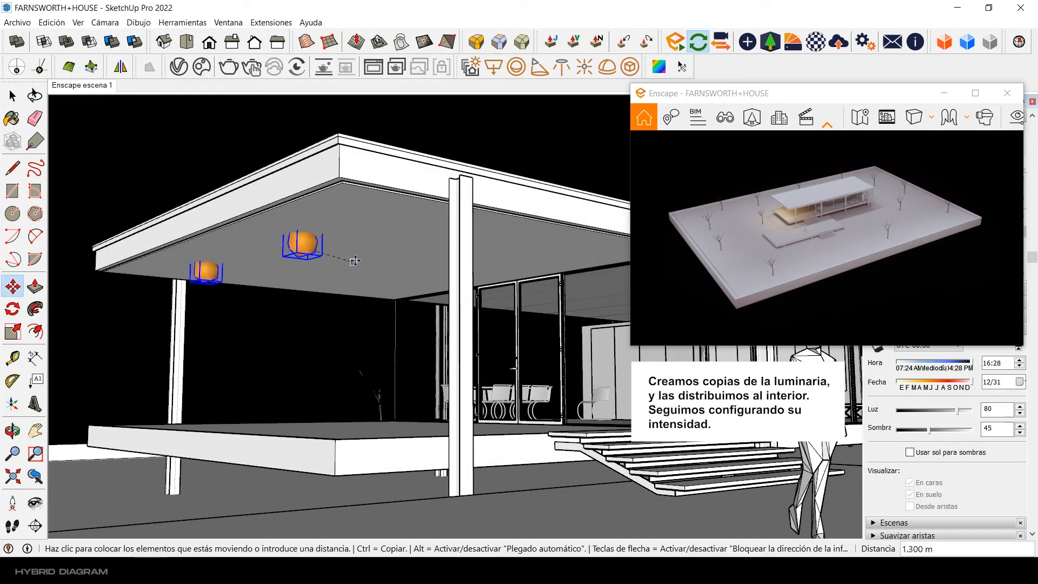
click(392, 252)
middle_drag(391, 252, 368, 236)
click(242, 252)
click(260, 252)
key(space)
Step: Slightly reduce the luminous intensity of the porch sphere light nearest the glass doors and close its settings
shift+middle_drag(368, 236, 469, 231)
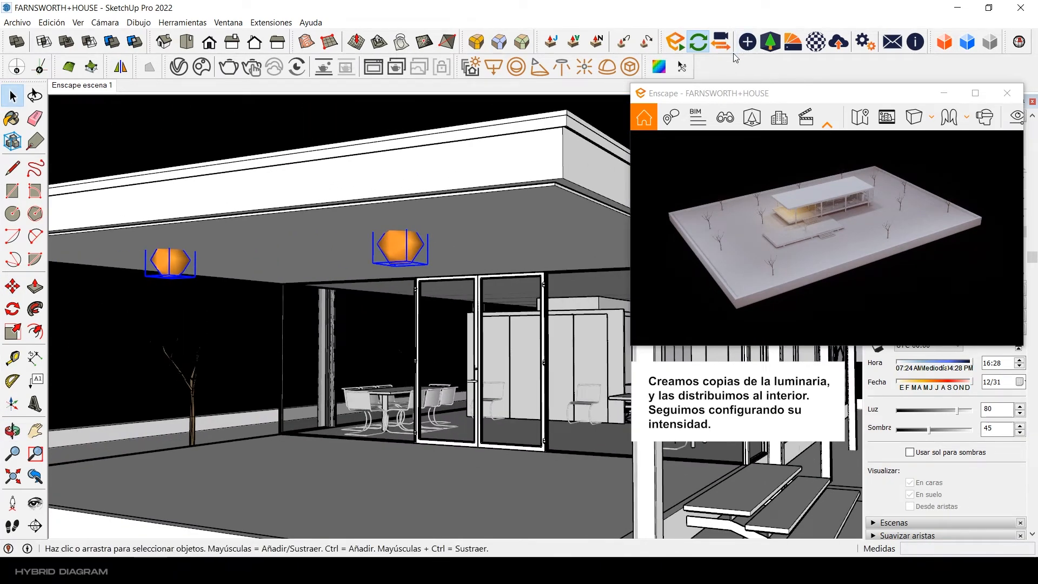
click(747, 43)
click(420, 28)
click(438, 241)
click(755, 46)
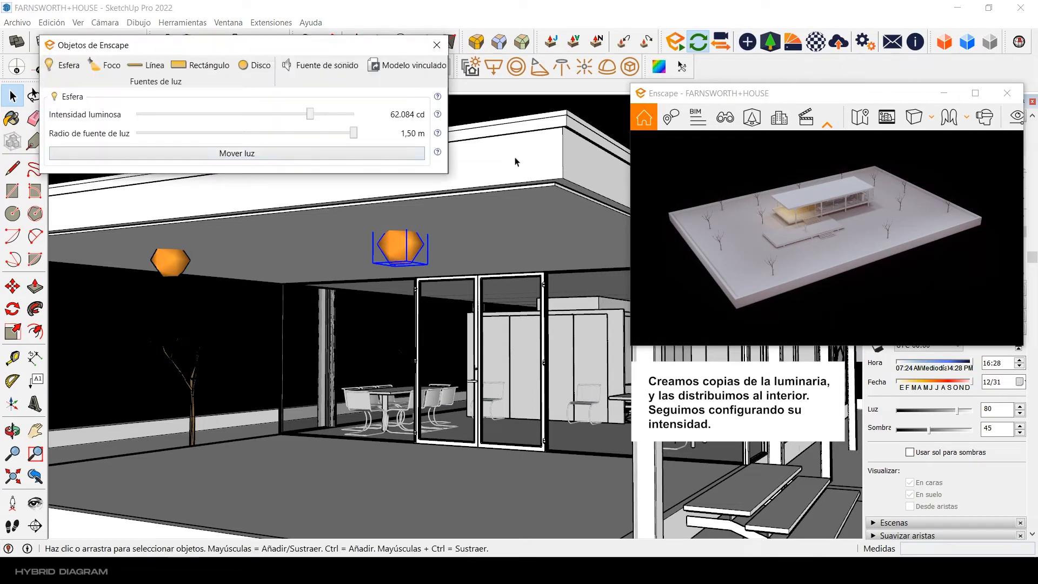
drag(303, 117, 304, 117)
click(437, 46)
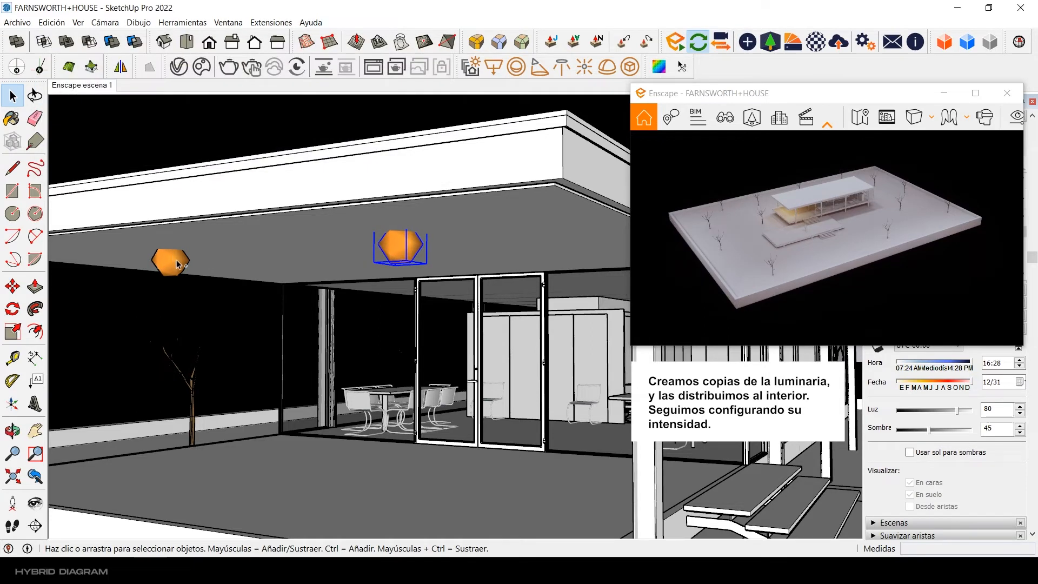
Step: Select both porch sphere lights and move them down slightly from the ceiling
shift+click(178, 261)
key(m)
click(406, 221)
key(space)
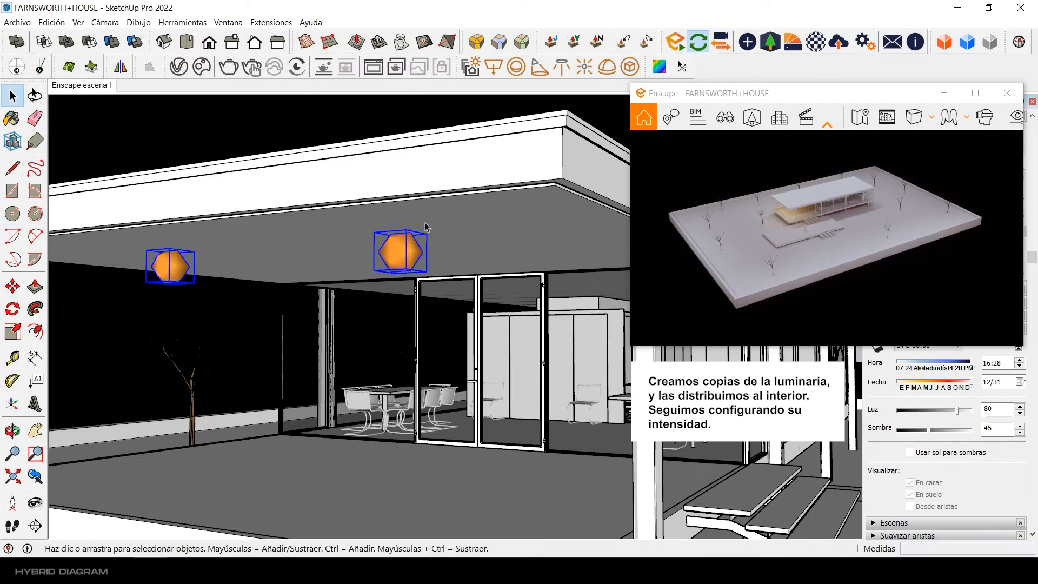
Step: Set the selected porch sphere light's luminous intensity to 33.422 cd and copy both porch lights about 2.76 m across the ceiling
click(755, 46)
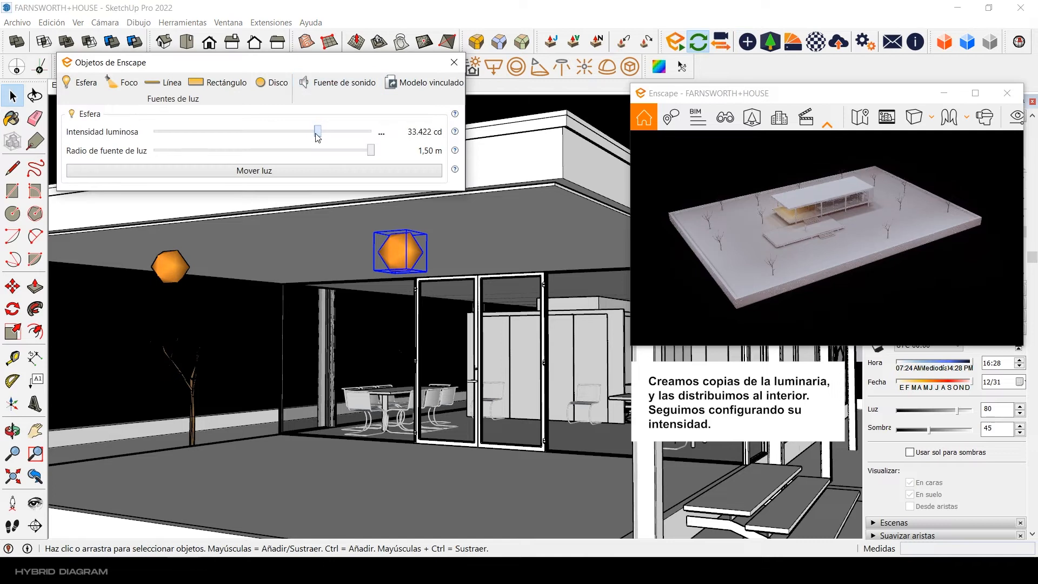
click(454, 62)
middle_drag(459, 194, 308, 282)
key(m)
key(ctrl)
click(291, 254)
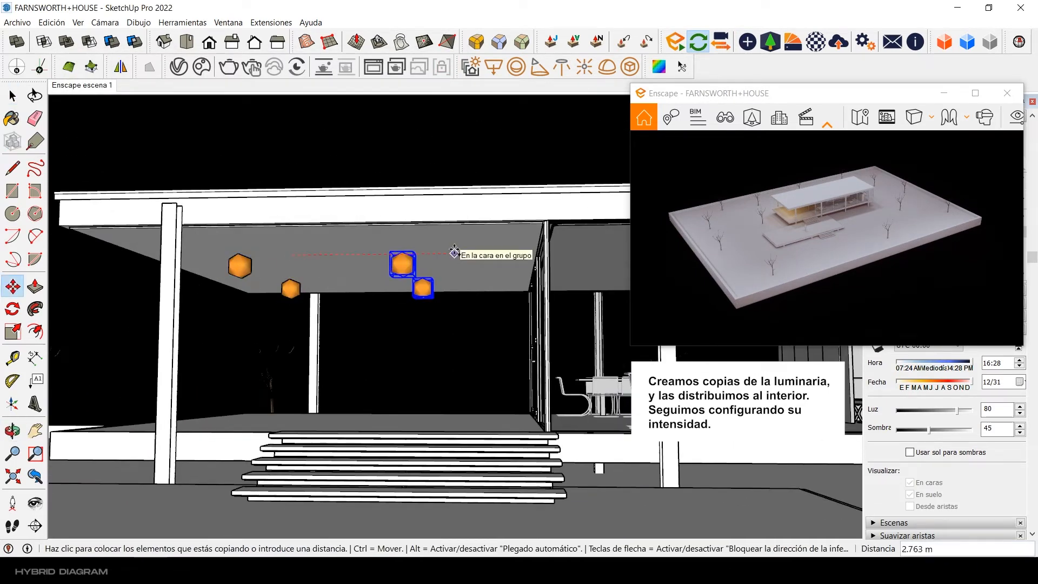
click(454, 253)
Step: Set the sphere light nearest the glass doors to a luminous intensity of 9.358 cd and a source radius of 0,34 m
middle_drag(455, 253, 227, 269)
middle_drag(393, 272, 417, 260)
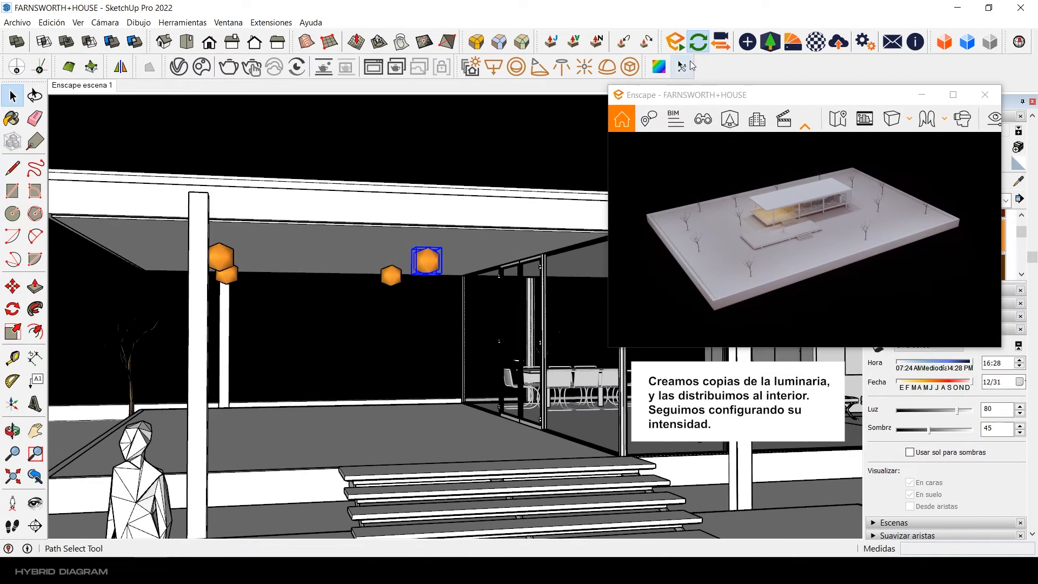
click(748, 41)
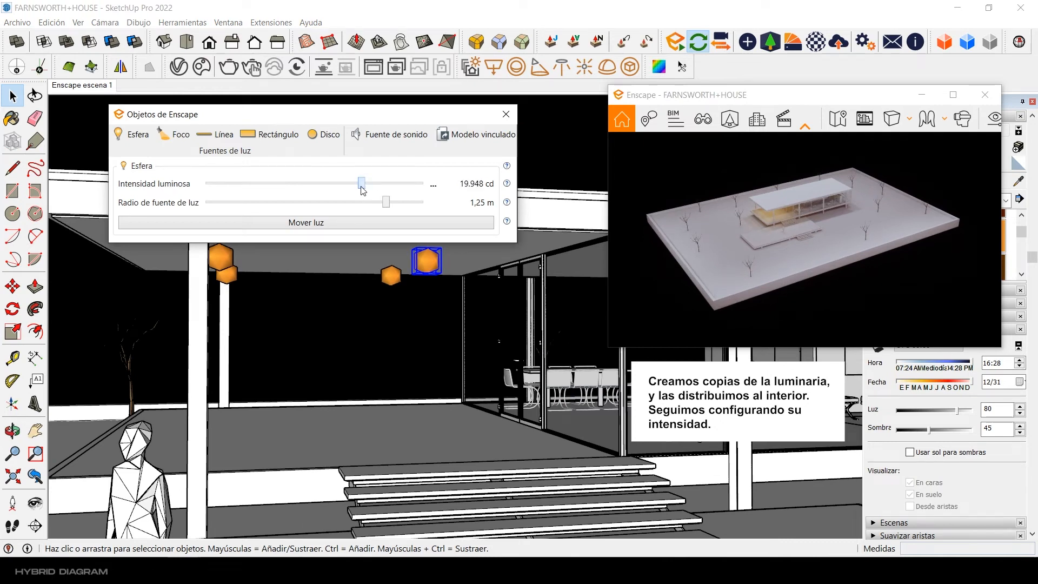
drag(361, 188, 351, 186)
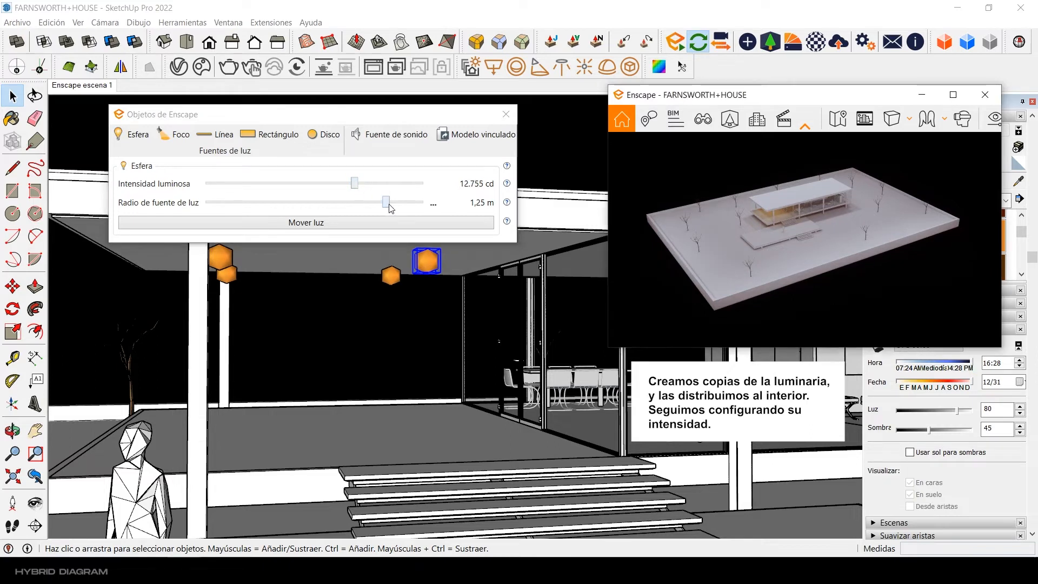
drag(356, 188, 350, 188)
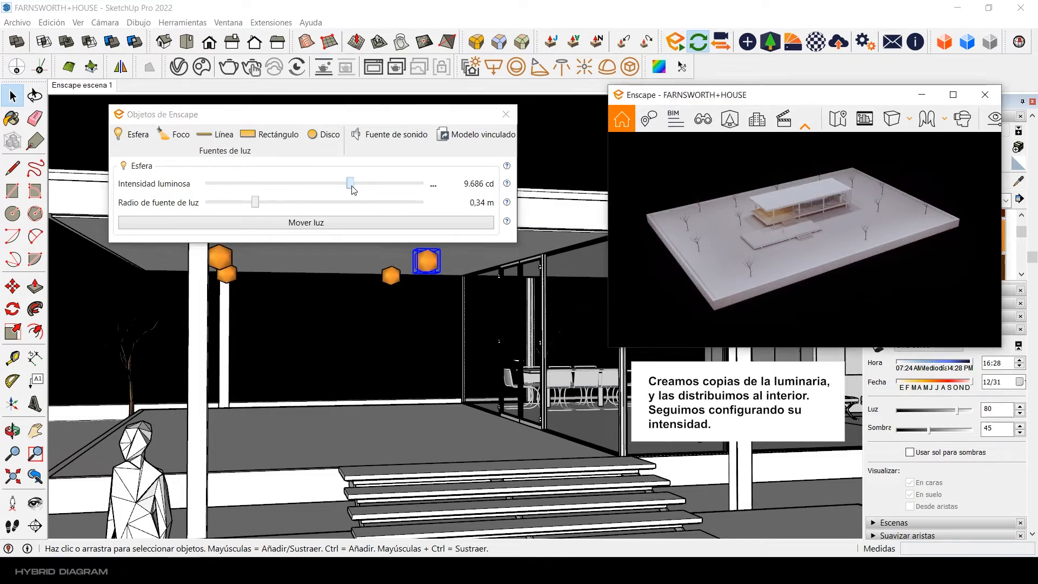
click(505, 115)
Step: Select the two sphere lights on the stair side of the porch and move them outward toward the roof edge
mouse_move(397, 251)
middle_down()
mouse_move(480, 256)
mouse_move(605, 237)
mouse_move(417, 229)
mouse_move(424, 226)
middle_up()
click(390, 209)
shift+click(408, 260)
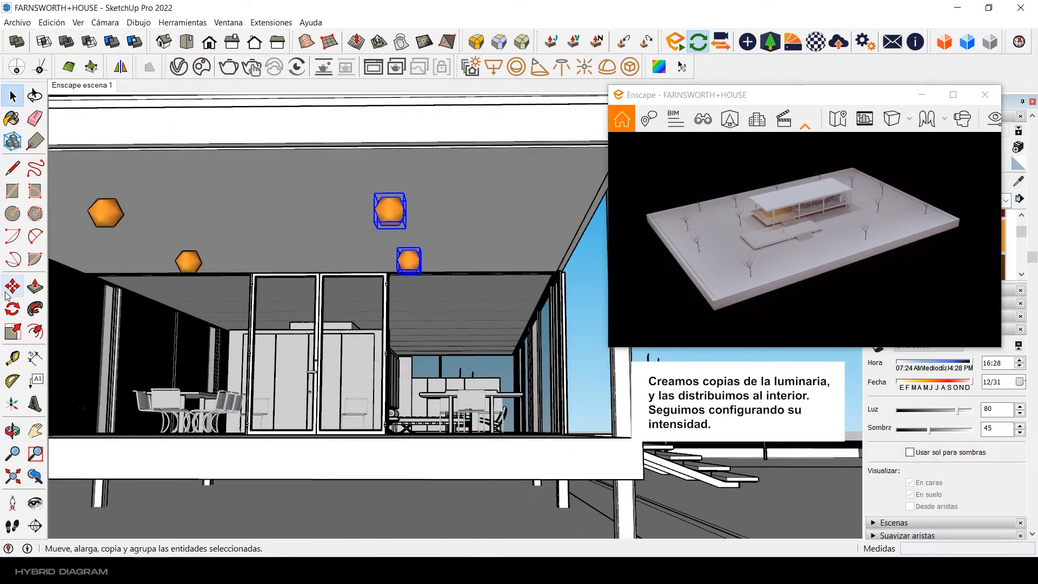
click(12, 286)
click(358, 129)
click(412, 129)
key(space)
Step: Move the opposite pair of porch sphere lights outward, away from the stair side
middle_drag(366, 139, 286, 199)
key(m)
click(408, 148)
click(335, 151)
key(space)
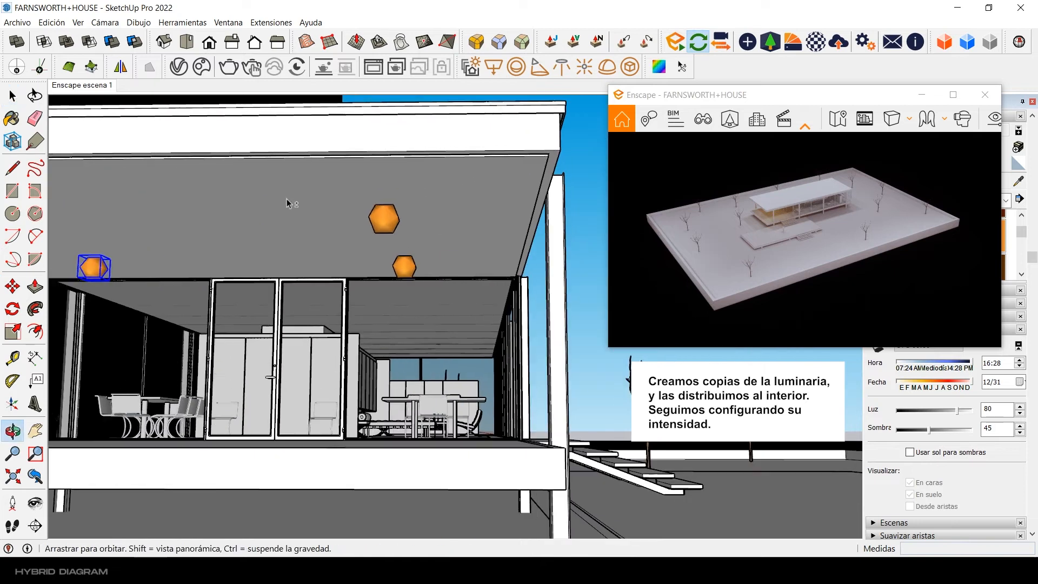
Step: Reselect the stair-side pair of sphere lights and shift it slightly further toward the roof edge
click(384, 218)
shift+click(406, 266)
click(13, 286)
click(314, 132)
click(345, 133)
key(space)
Step: Set the luminous intensity of the sphere light by the glass doors to 8.155 cd and close its settings
middle_drag(363, 146, 238, 178)
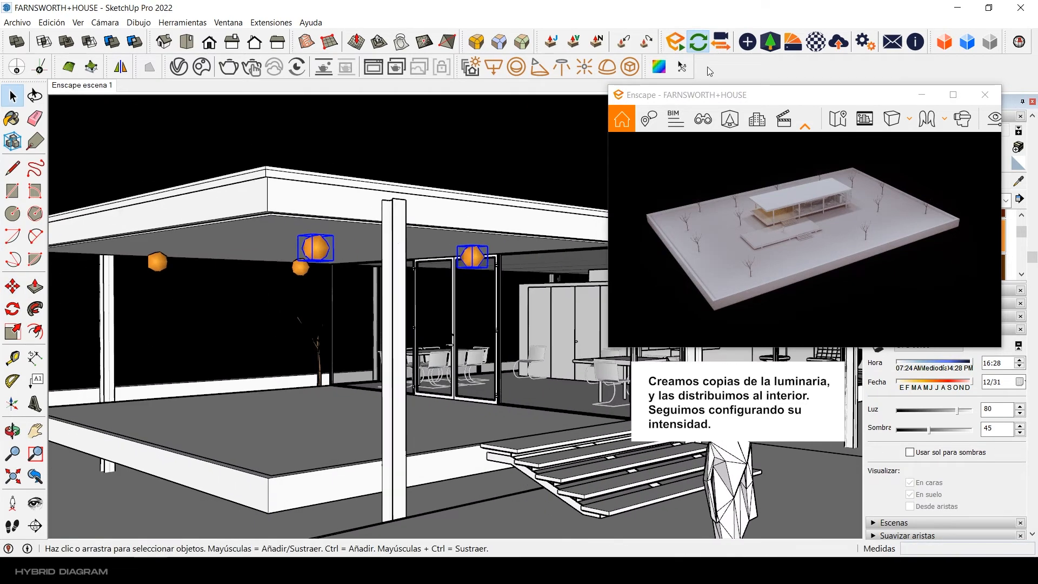
click(747, 42)
click(472, 255)
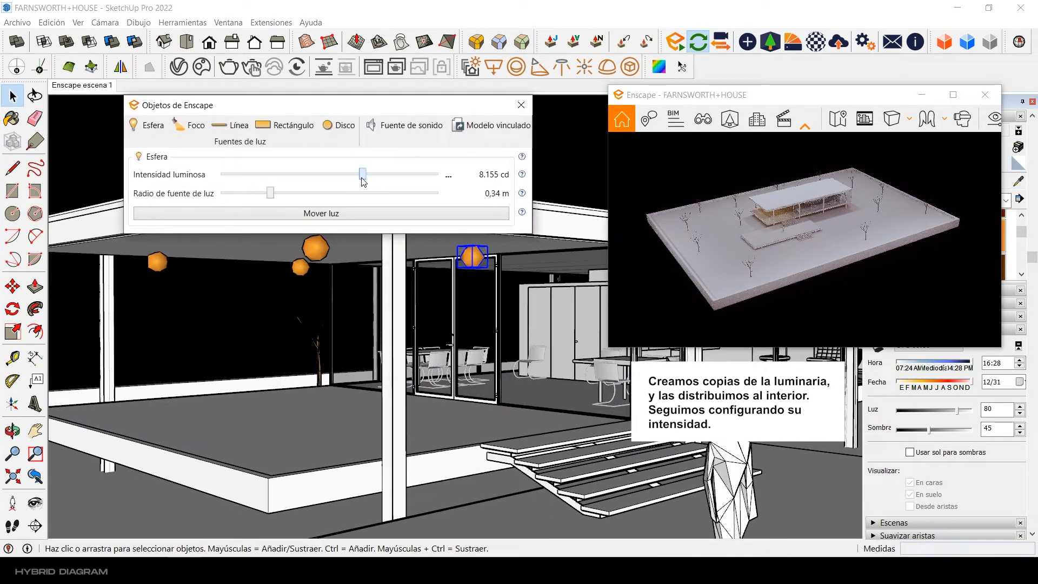
click(516, 108)
Step: Paint the four porch sphere lights with the lighter orange Color C03
drag(737, 98, 564, 78)
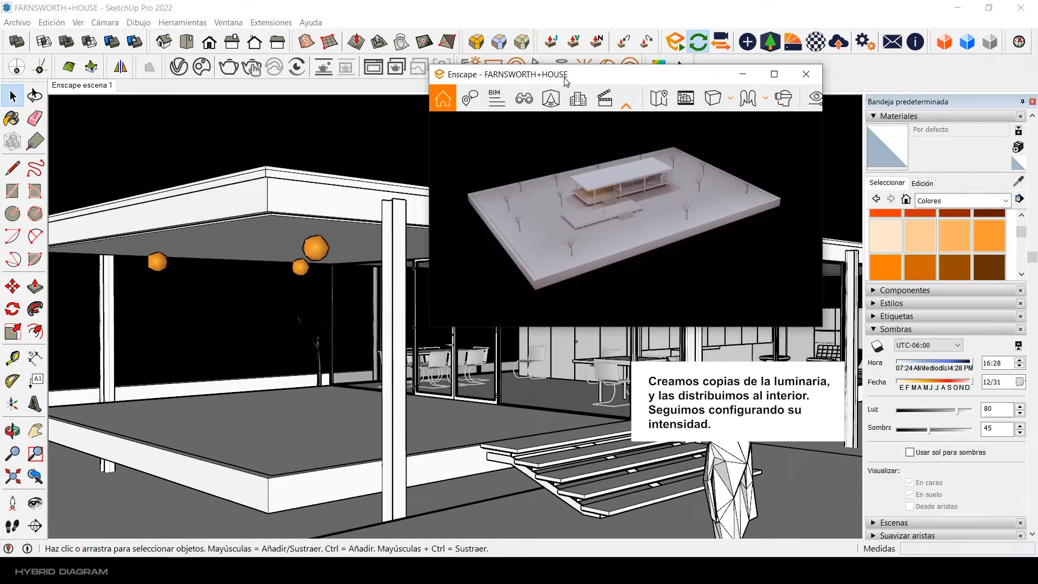
click(955, 236)
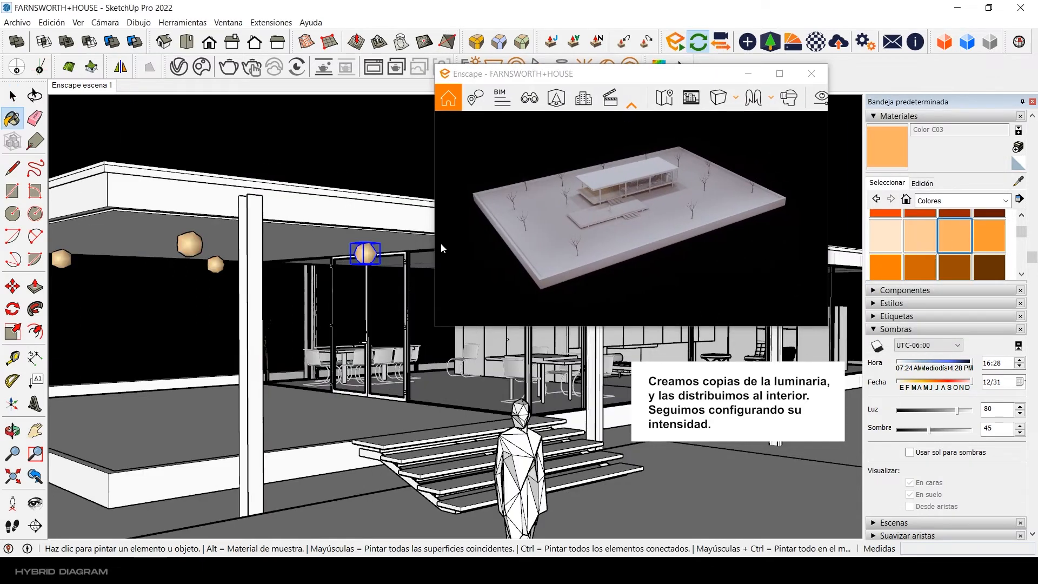
click(366, 252)
middle_drag(286, 227, 364, 218)
click(273, 237)
click(272, 259)
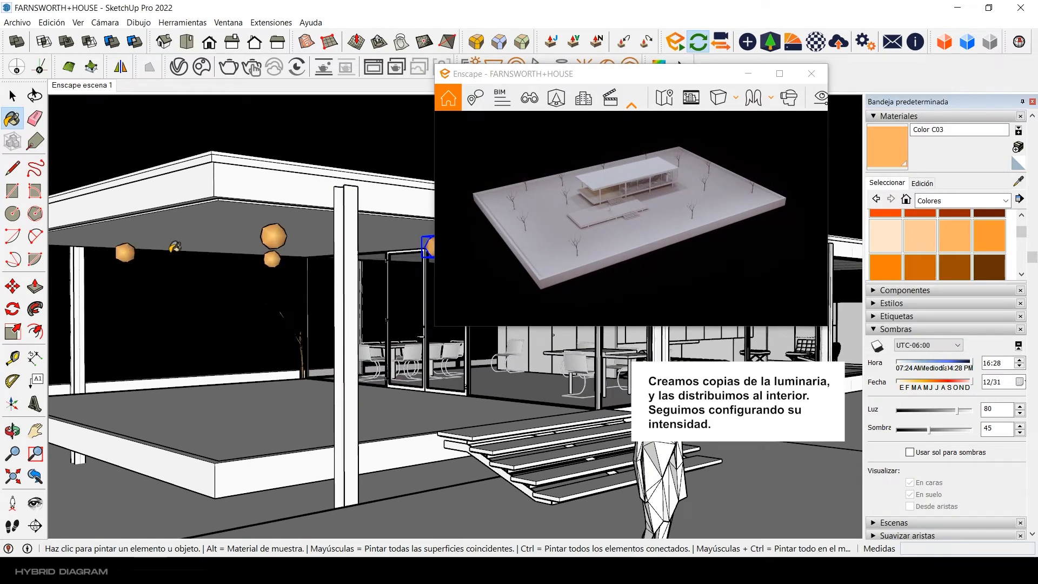
middle_drag(203, 254, 317, 233)
shift+click(373, 197)
Step: Move the selected sphere lights a short distance under the porch ceiling
middle_drag(216, 227, 181, 216)
click(11, 287)
click(317, 160)
click(298, 160)
key(space)
Step: Copy the pair of sphere lights nearest the house 3 m toward the interior and repeat the copy five times
middle_drag(299, 161, 243, 226)
drag(717, 71, 901, 80)
click(246, 248)
shift+click(274, 258)
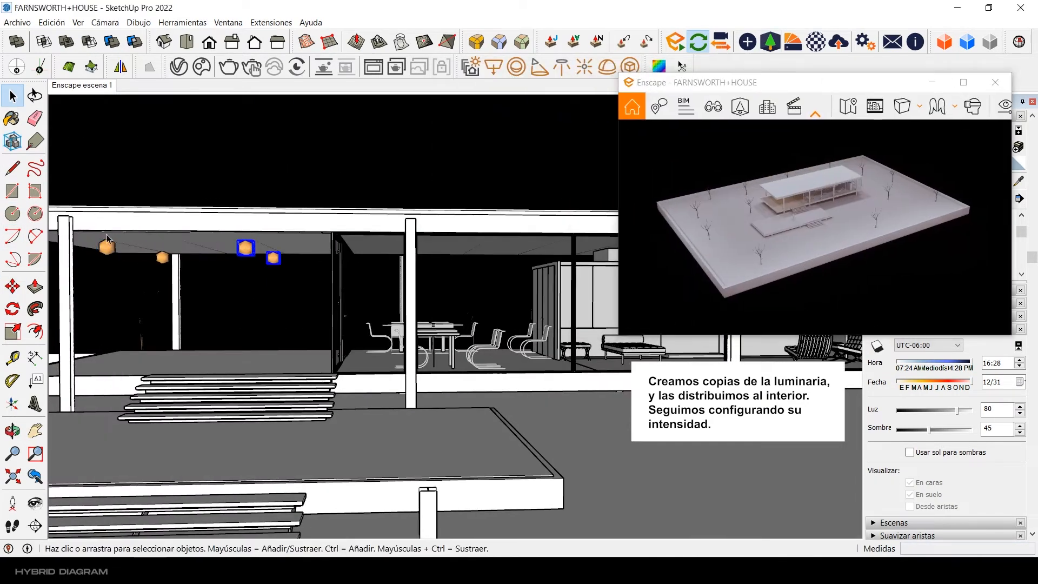
key(m)
key(ctrl)
scroll(255, 225, up, 1)
scroll(217, 224, down, 2)
click(218, 223)
text(3)
key(Return)
text(*5)
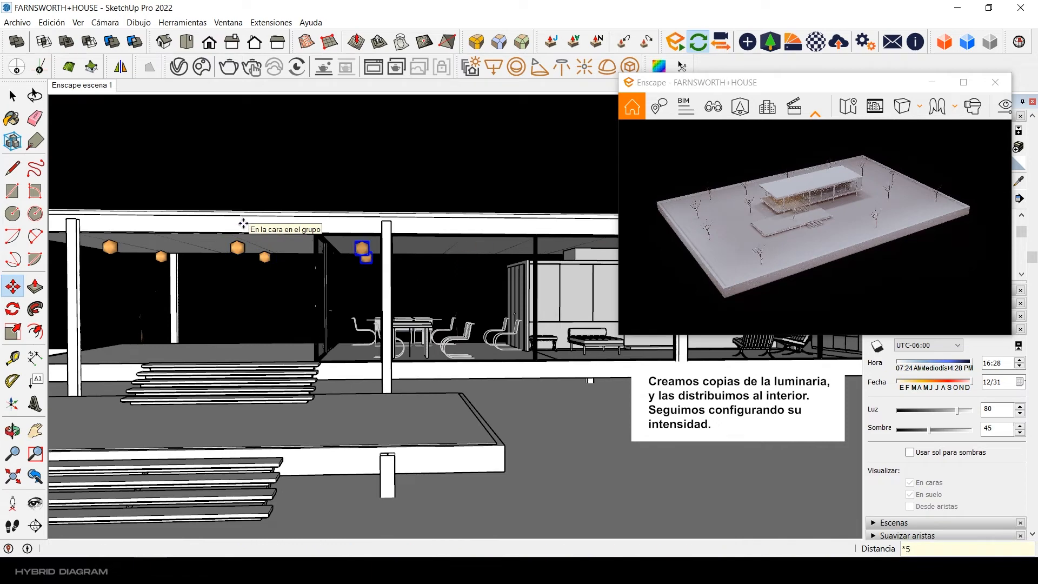
key(Return)
key(space)
Step: Copy the last pair of interior sphere lights another 3 m along the interior ceiling
mouse_move(368, 221)
middle_down()
mouse_move(162, 238)
mouse_move(303, 275)
mouse_move(454, 276)
mouse_move(212, 296)
mouse_move(261, 329)
mouse_move(203, 359)
mouse_move(593, 449)
mouse_move(502, 397)
mouse_move(463, 254)
mouse_move(482, 225)
mouse_move(251, 236)
middle_up()
scroll(454, 276, up, 5)
key(ctrl)
click(161, 257)
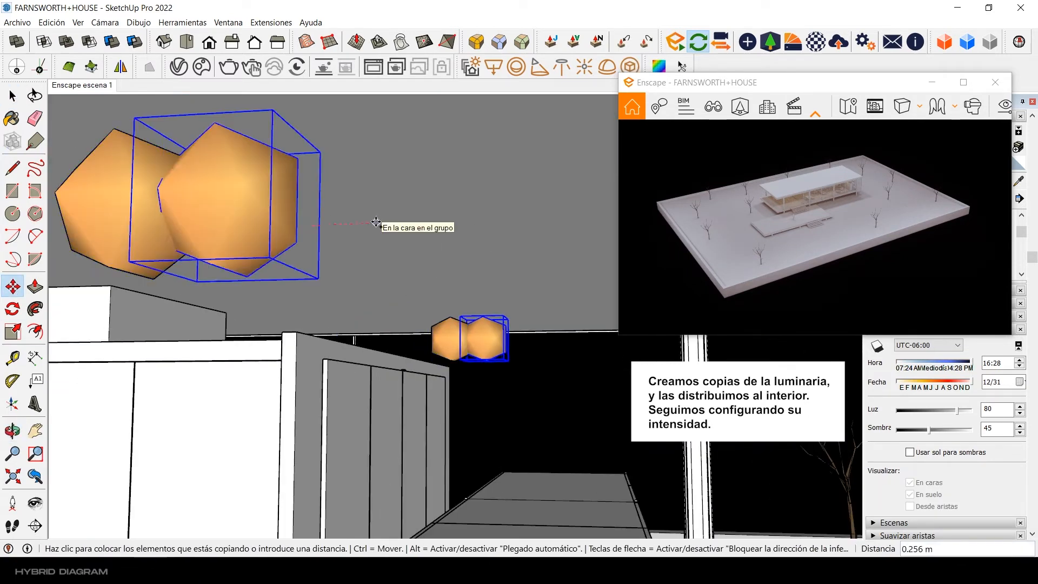
text(3)
key(Return)
key(space)
scroll(368, 222, down, 5)
mouse_move(368, 223)
middle_down()
mouse_move(348, 325)
mouse_move(433, 319)
middle_up()
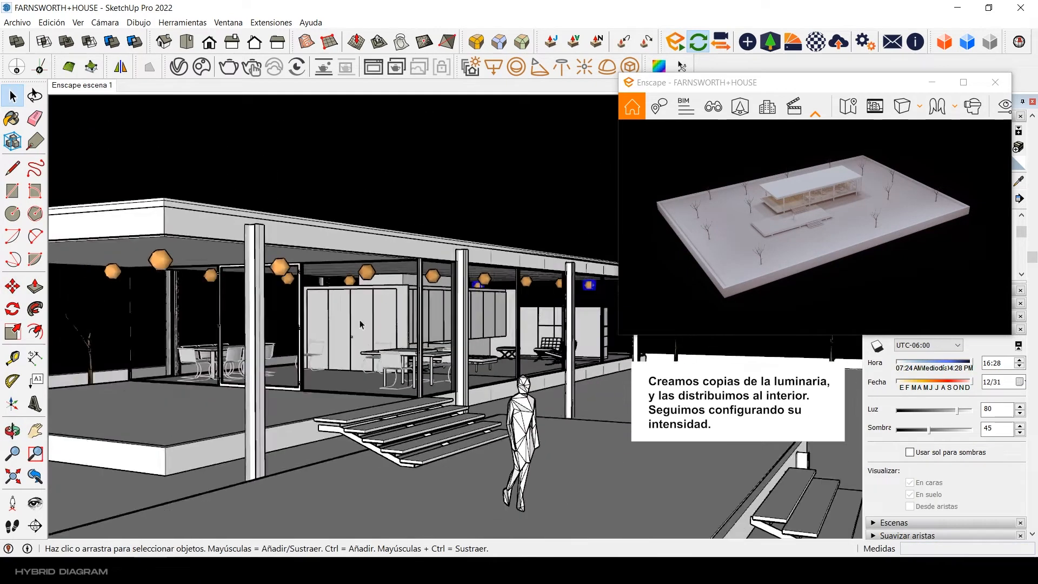
mouse_move(362, 324)
middle_down()
mouse_move(475, 310)
mouse_move(503, 324)
mouse_move(387, 346)
mouse_move(330, 294)
mouse_move(373, 292)
mouse_move(451, 346)
mouse_move(474, 382)
mouse_move(462, 324)
mouse_move(419, 373)
middle_up()
scroll(373, 294, down, 3)
scroll(419, 346, down, 5)
mouse_move(419, 265)
middle_down()
mouse_move(467, 282)
mouse_move(459, 280)
middle_up()
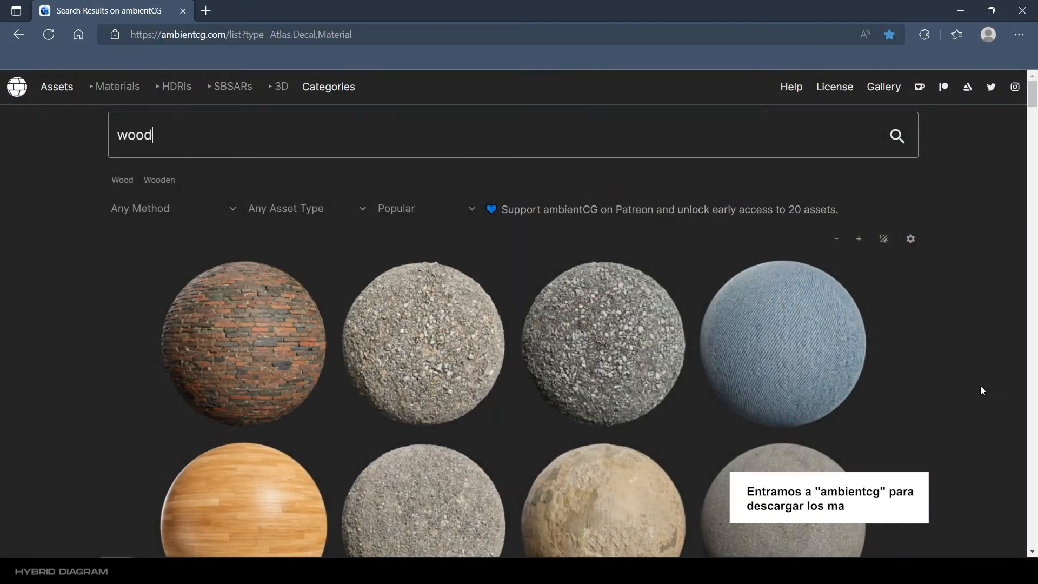
Step: Search the ambientCG website for wood materials and browse the results
key(Return)
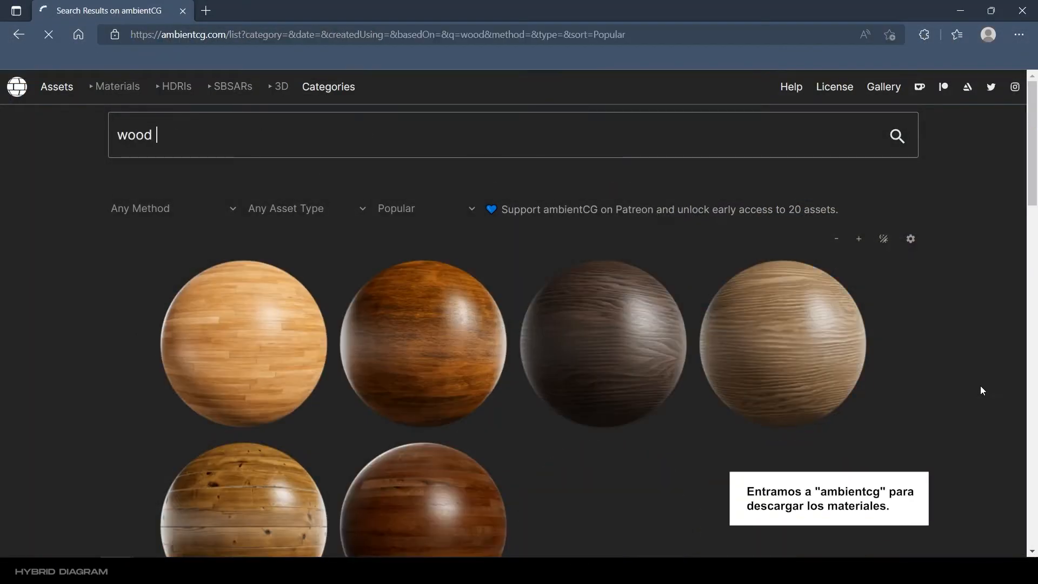
scroll(981, 385, down, 6)
scroll(980, 385, down, 20)
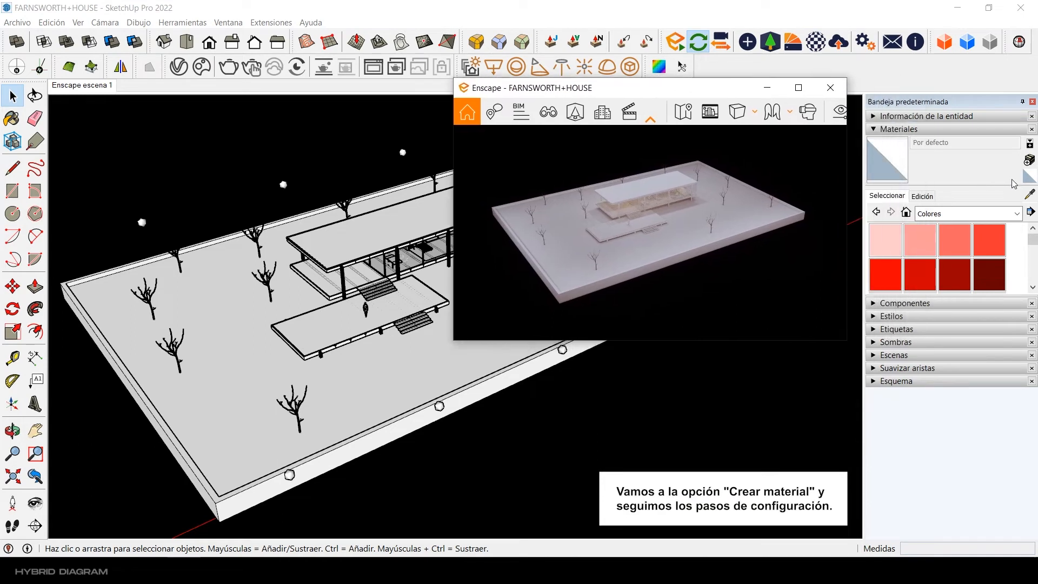
Step: Create a material from the Wood032_2K_Color texture and paint the site base with it
key(b)
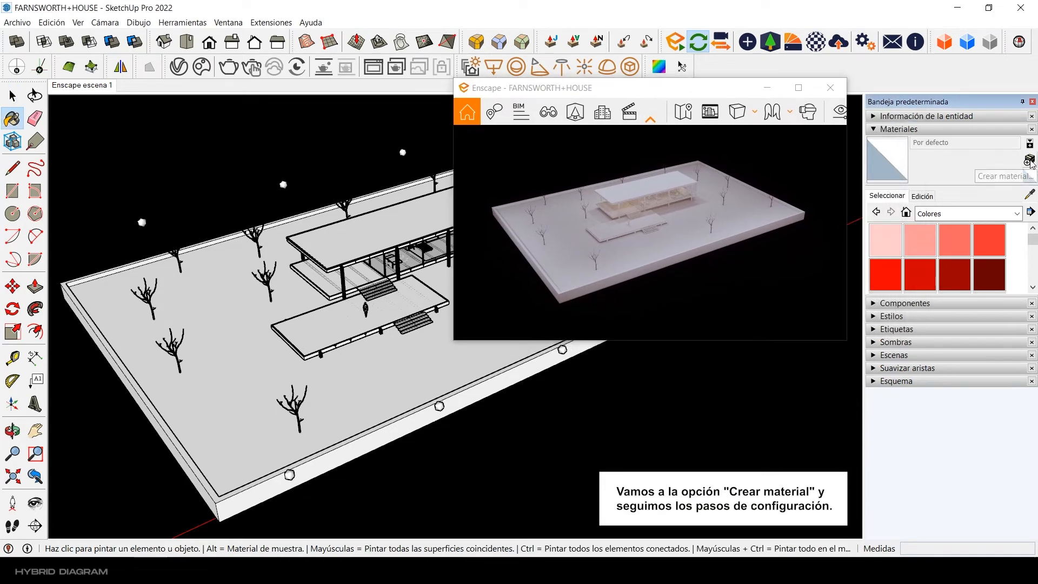
click(1029, 161)
click(577, 335)
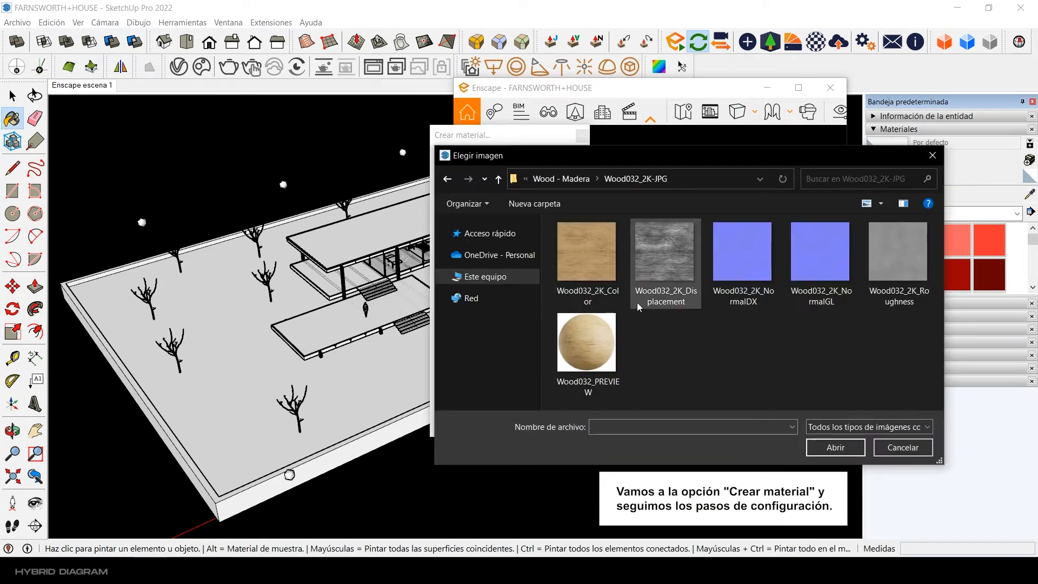
double_click(587, 251)
click(483, 427)
click(390, 399)
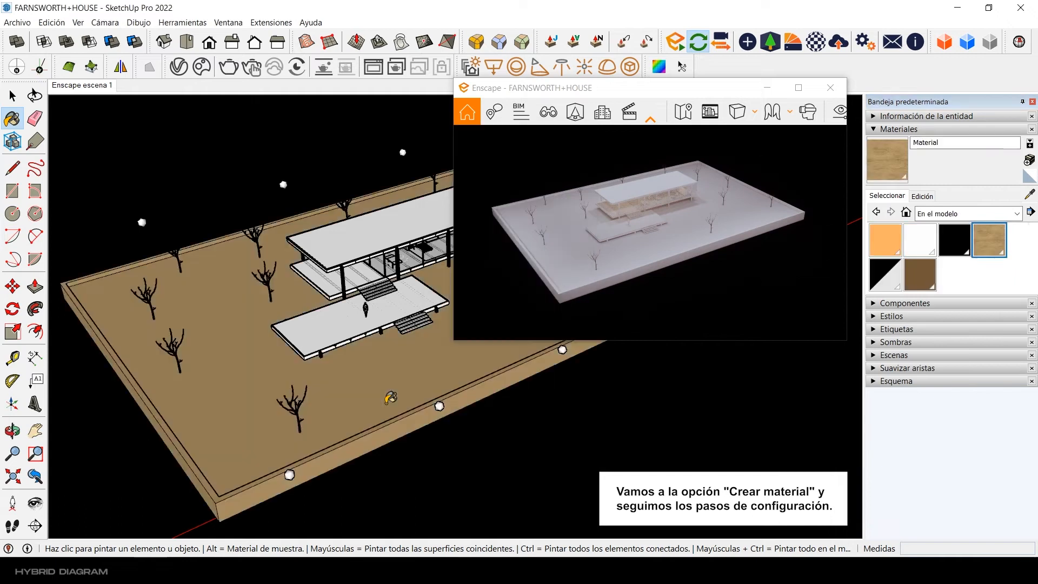
Step: Set the wood material's texture size to 11.5 m
click(10, 101)
click(928, 197)
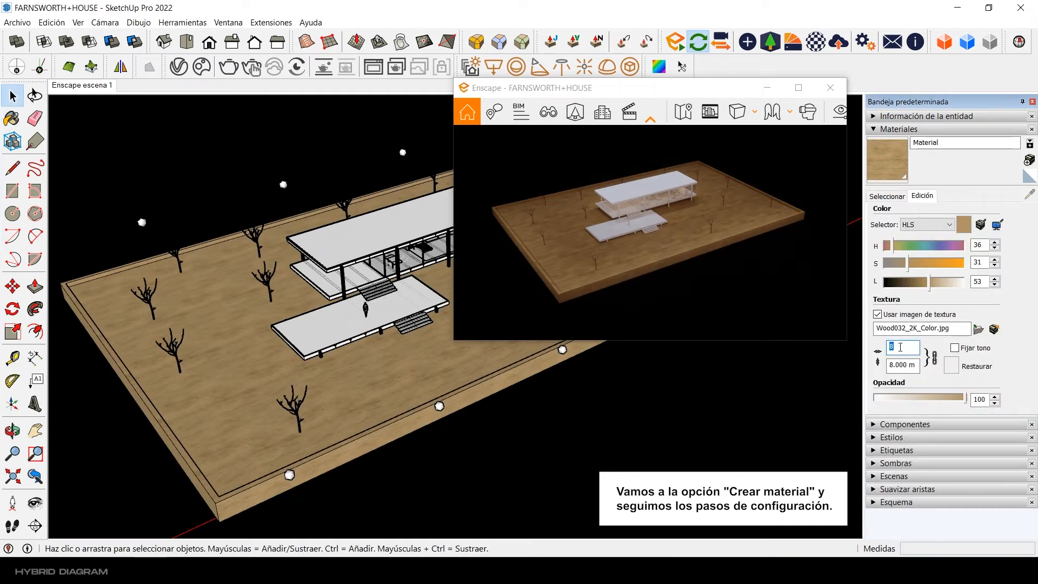
text(11)
key(Return)
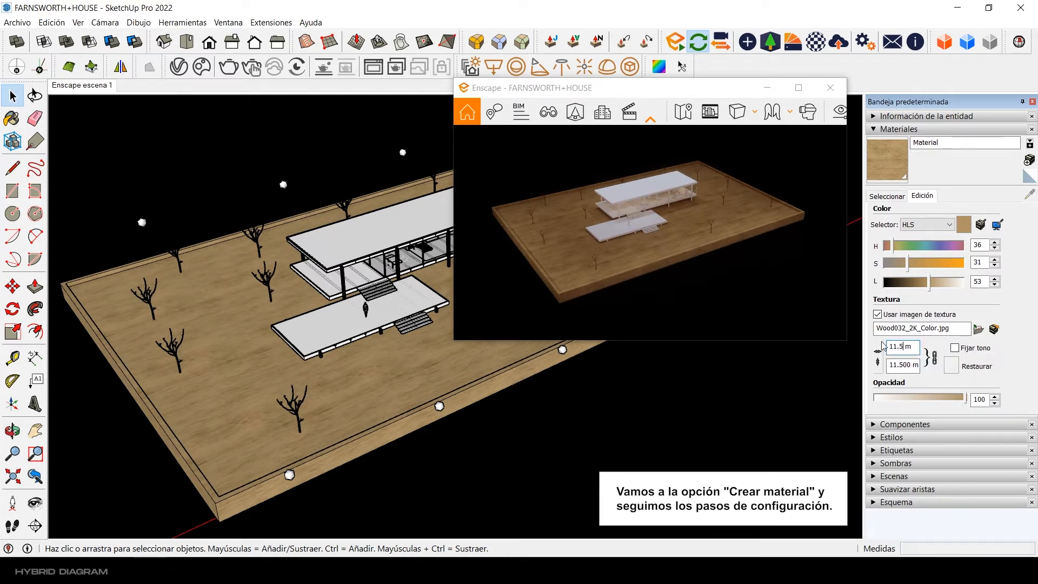
Step: Examine the scale of the wood texture on the site base around the house
drag(785, 98, 962, 106)
scroll(484, 229, up, 4)
click(434, 243)
scroll(460, 232, down, 7)
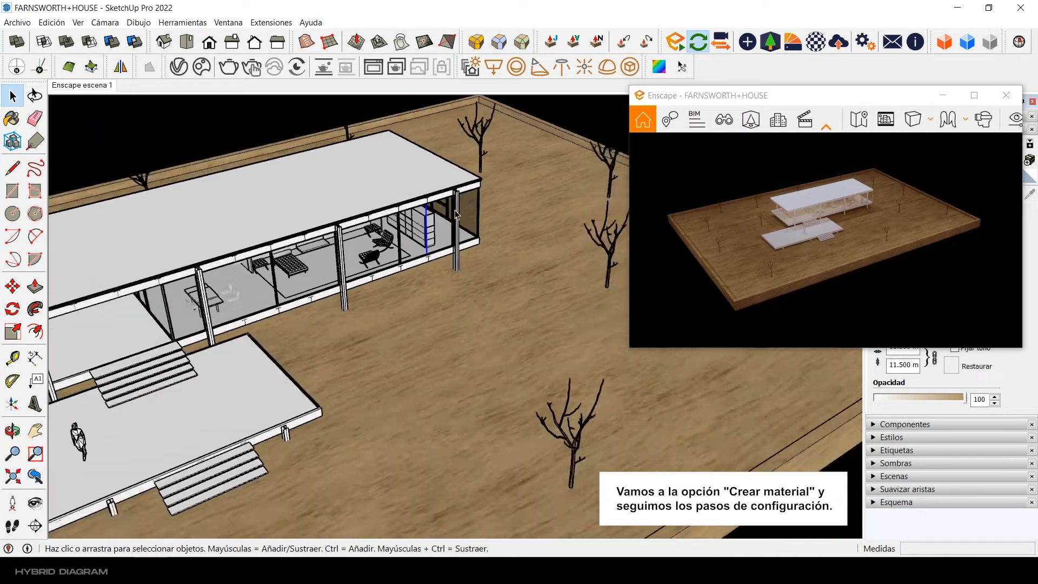
click(481, 259)
drag(790, 97, 758, 94)
scroll(484, 205, up, 5)
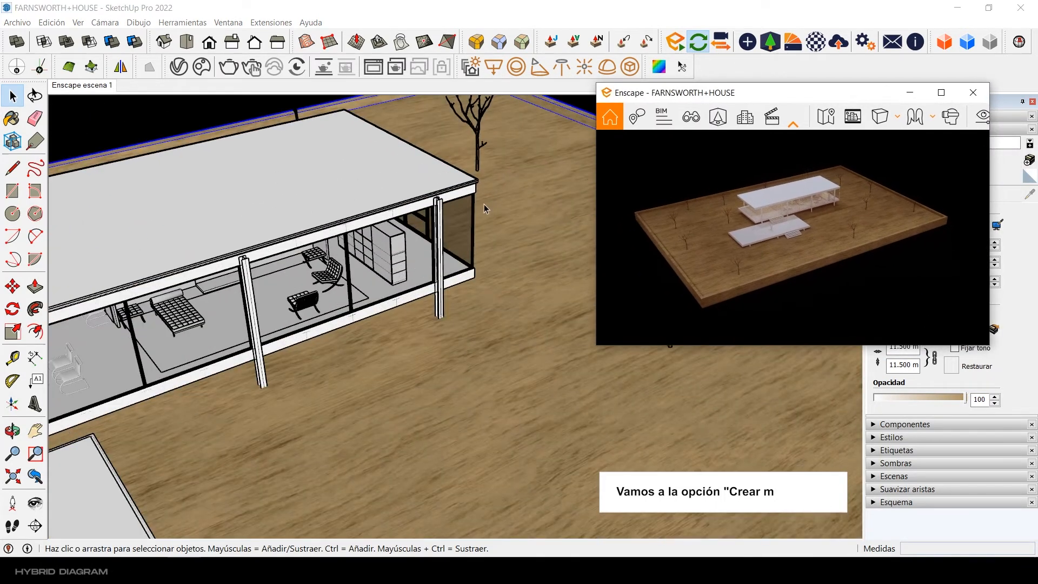
scroll(489, 209, down, 8)
scroll(494, 221, up, 3)
shift+middle_drag(494, 221, 447, 234)
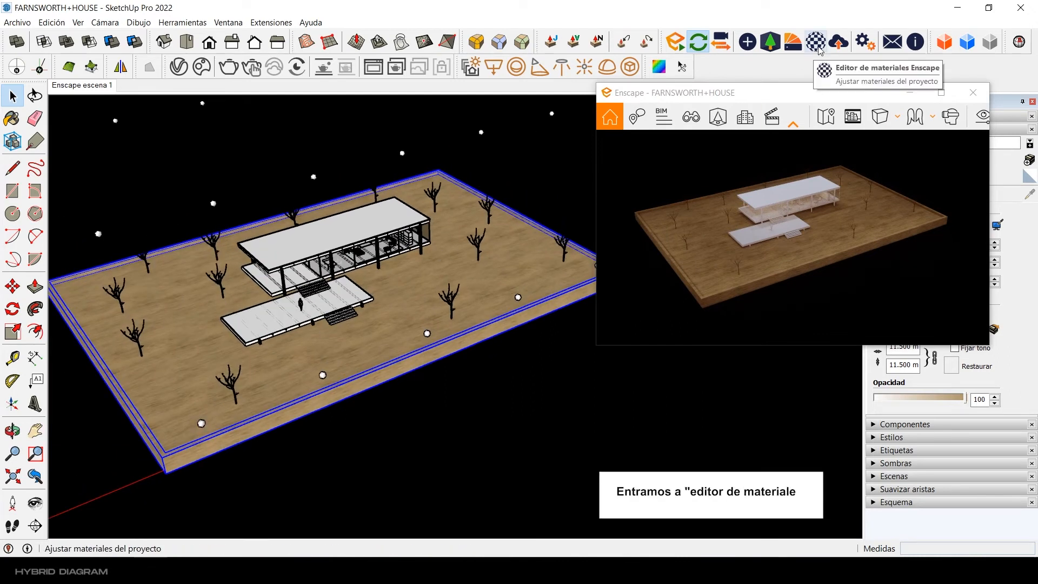
Step: Open the base's wood material in the Enscape material editor and set its height map type to Mapa normal
click(816, 42)
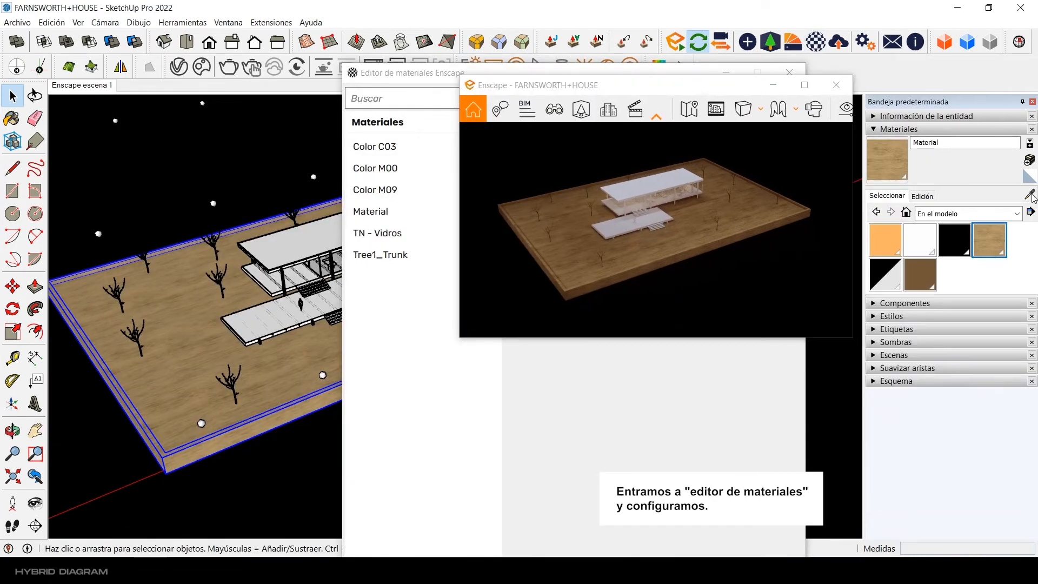
click(1032, 194)
click(302, 363)
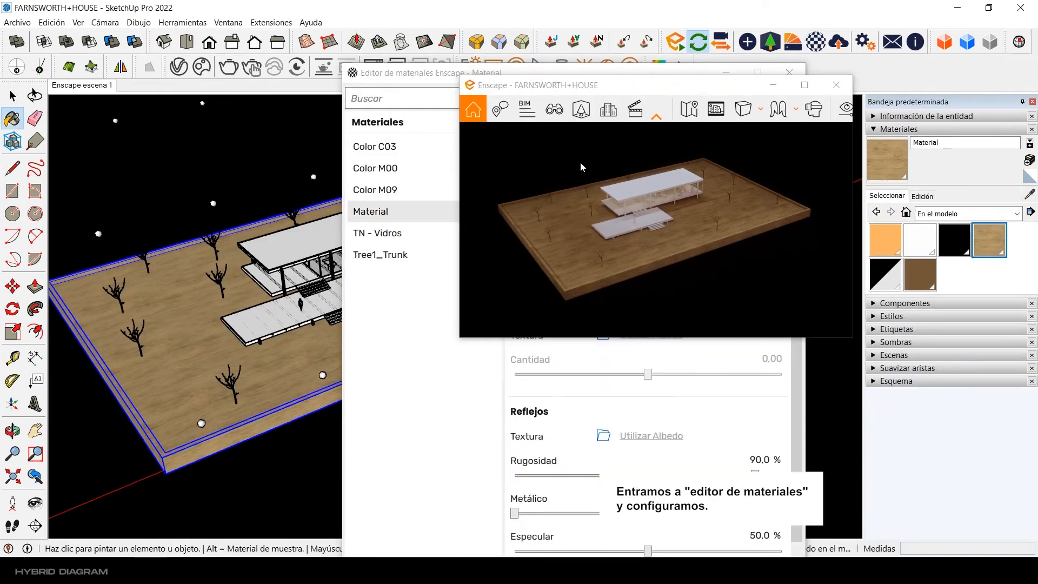
drag(630, 85, 812, 84)
drag(575, 77, 639, 39)
click(718, 272)
click(701, 303)
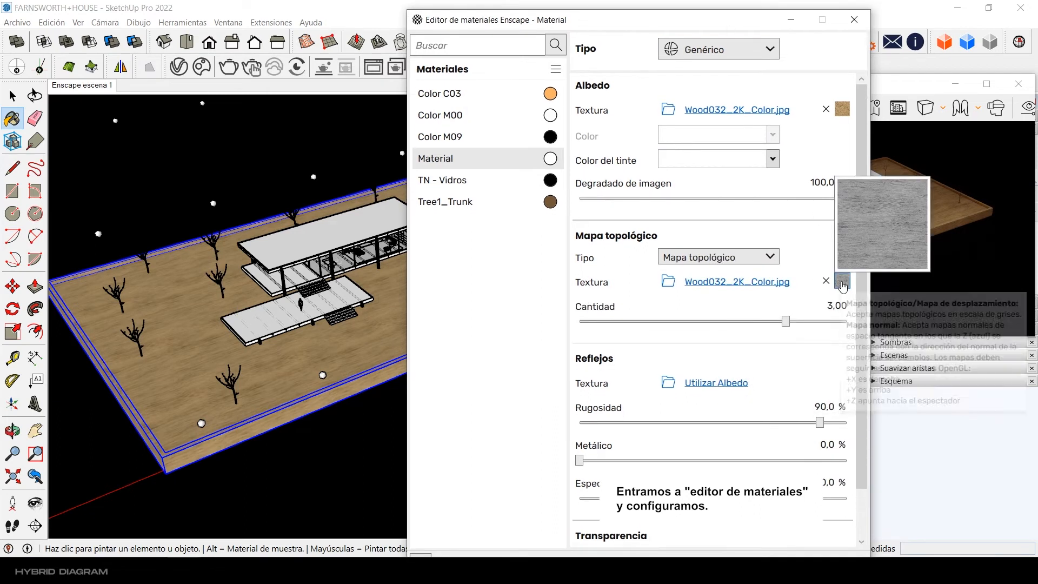
Step: Load Wood032_2K_NormalGL as the wood material's normal map and set its intensity to about 113,4 %
click(843, 284)
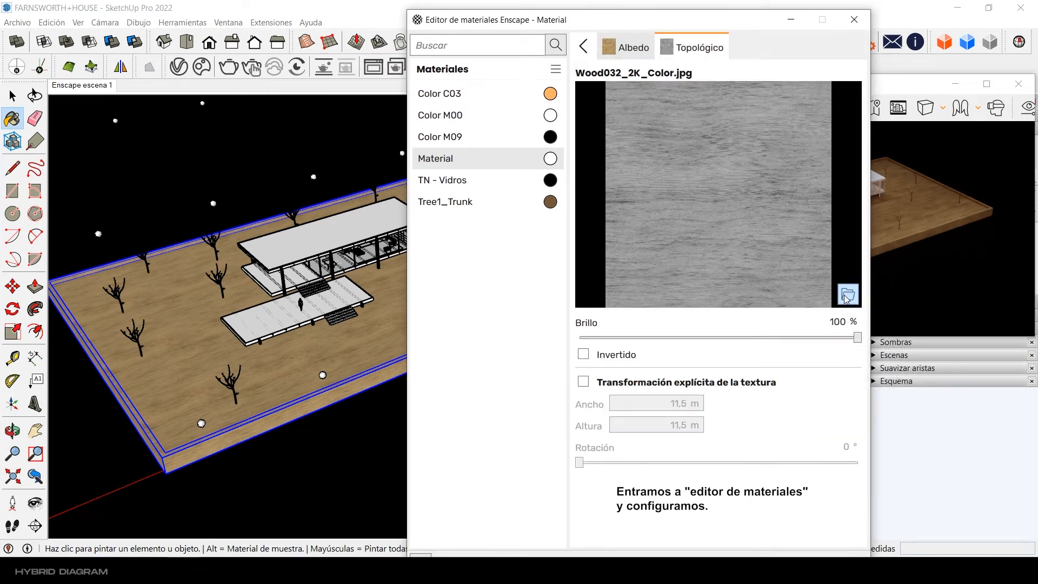
click(822, 251)
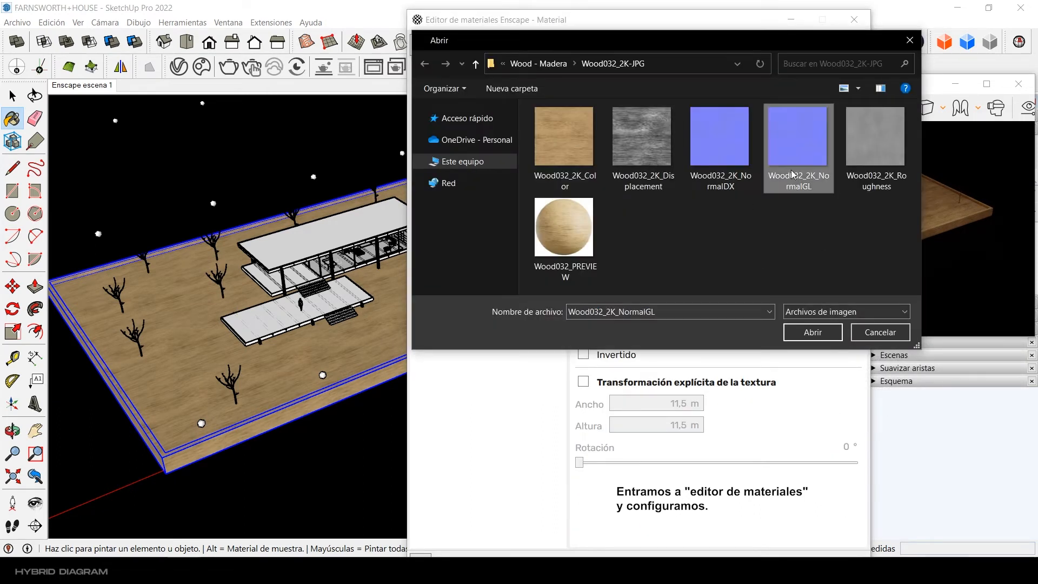
click(816, 336)
click(584, 48)
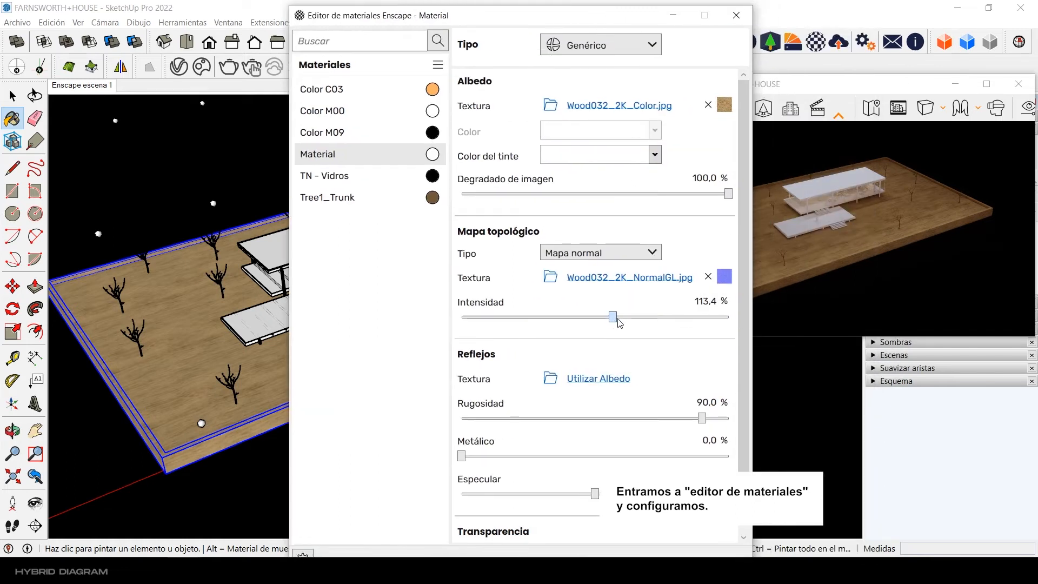
Step: Load Wood032_2K_Roughness as the wood material's reflection roughness texture
click(598, 377)
click(723, 377)
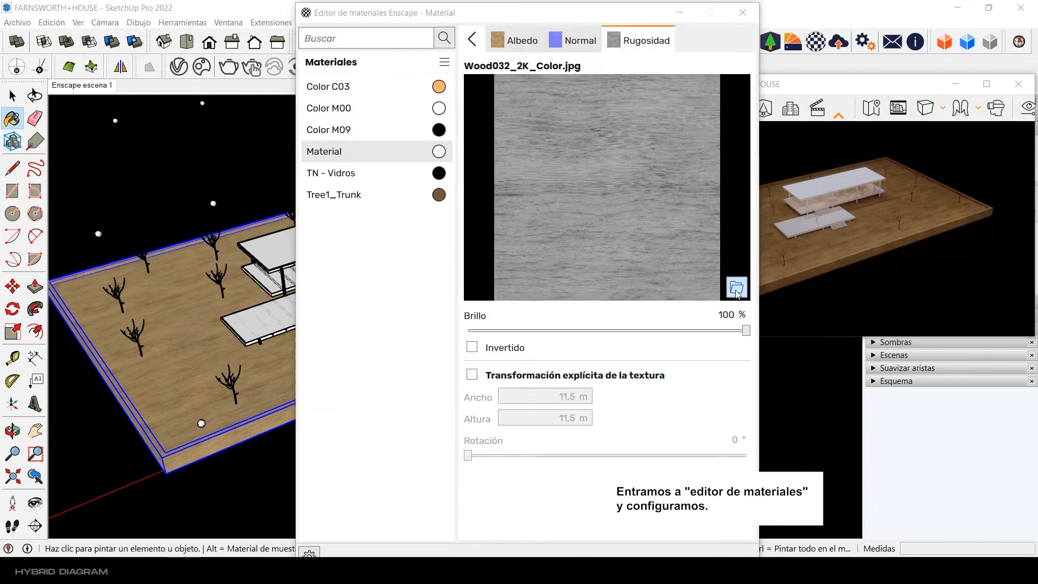
click(729, 286)
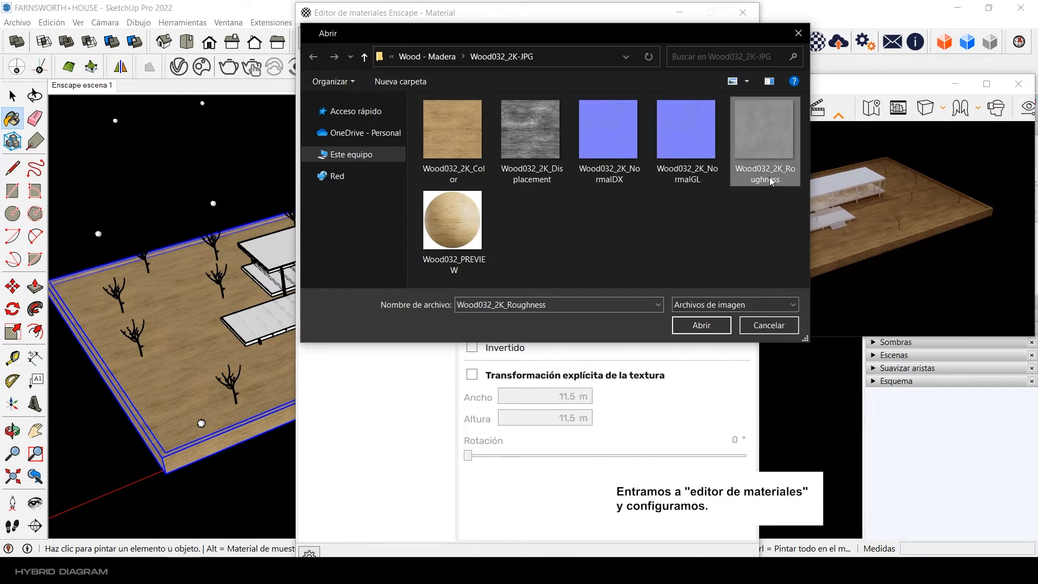
click(701, 325)
click(470, 37)
scroll(762, 322, down, 2)
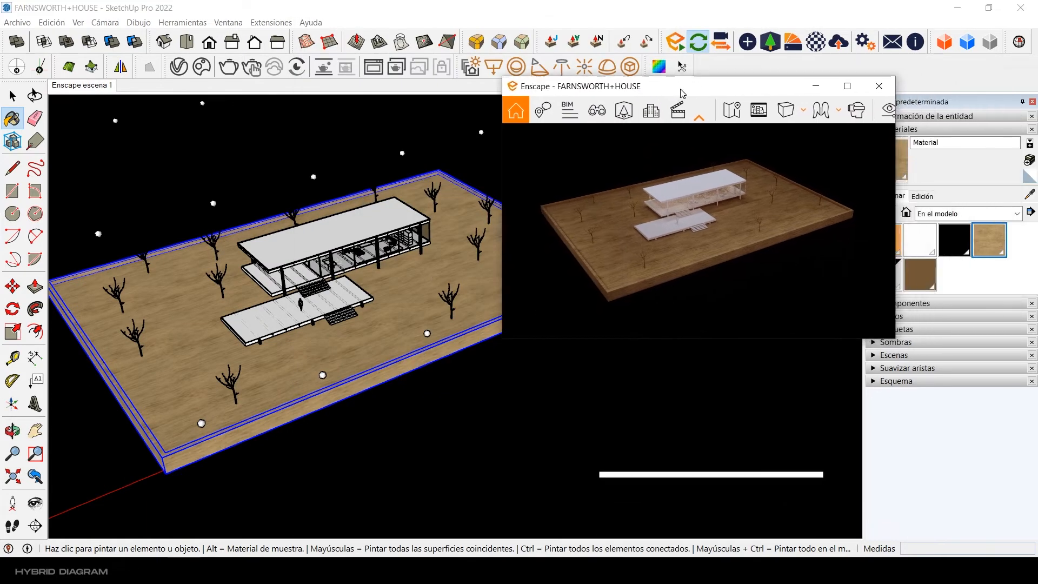
Step: Create a material from the Wood056_2K_Color.jpg texture and paint the house's interior furniture with it
scroll(426, 247, up, 10)
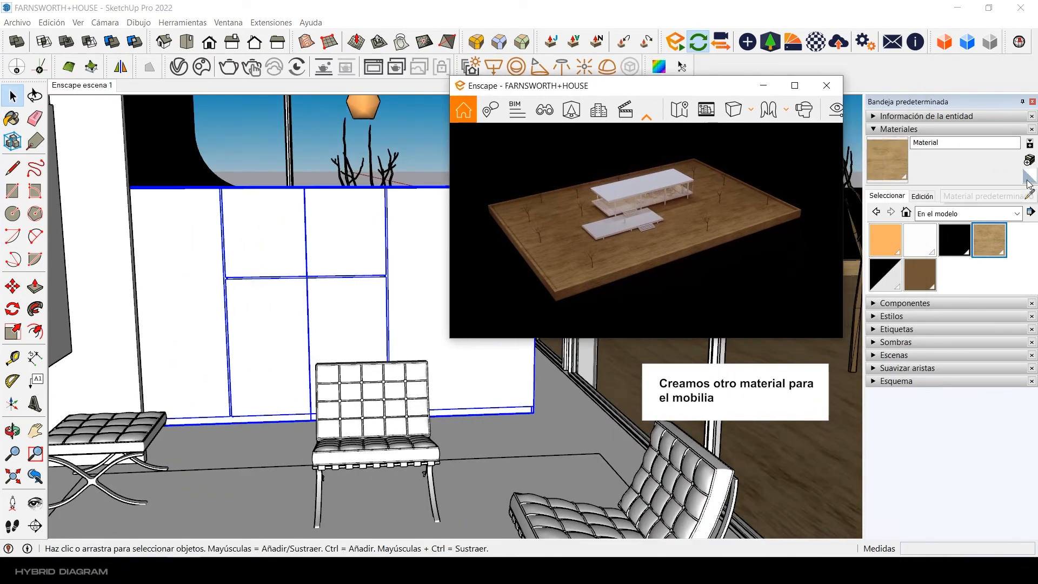
double_click(599, 298)
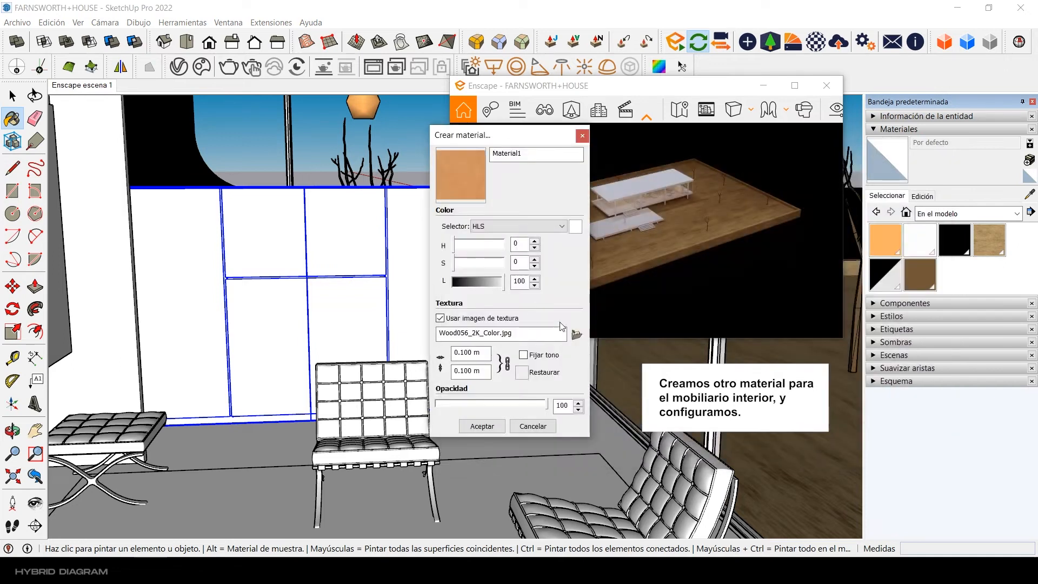
click(482, 426)
click(376, 302)
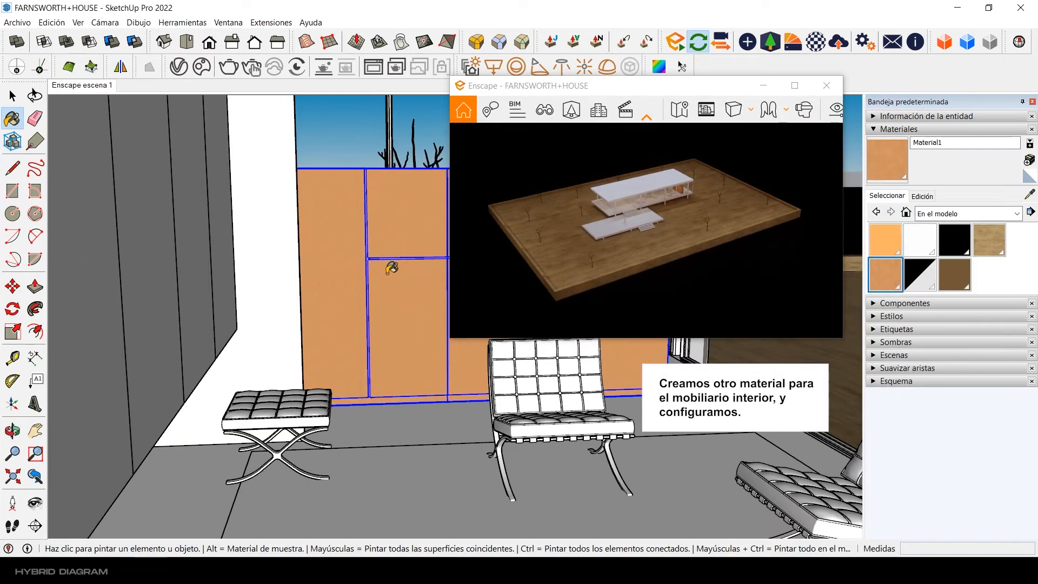
mouse_move(390, 269)
middle_down()
mouse_move(351, 264)
mouse_move(295, 297)
middle_up()
click(257, 245)
click(12, 97)
Step: Set the furniture wood's texture size to 2 m, after trying 5 and 3
scroll(357, 259, up, 5)
click(922, 196)
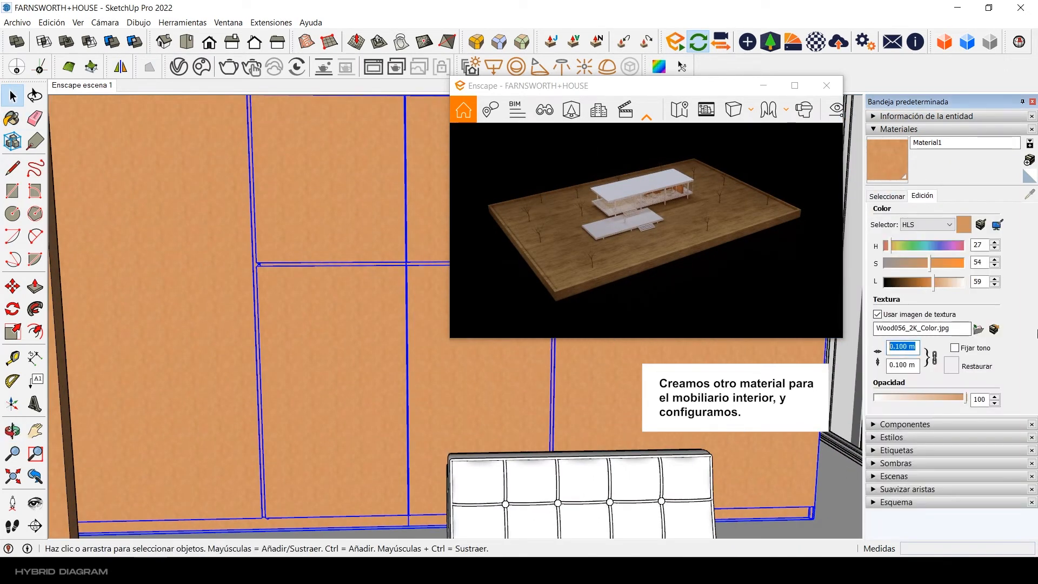
text(5)
text(3)
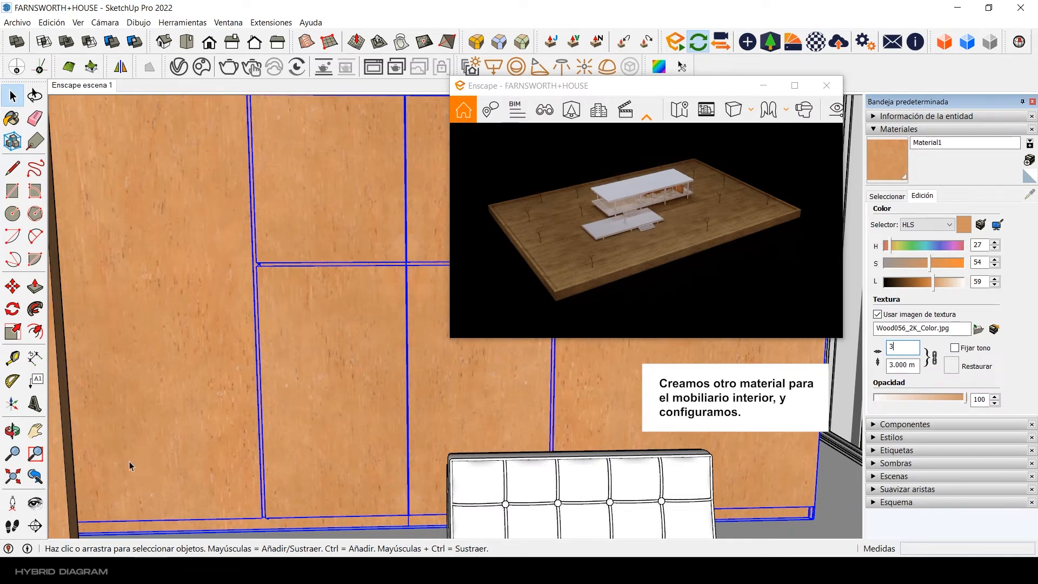
scroll(310, 422, down, 3)
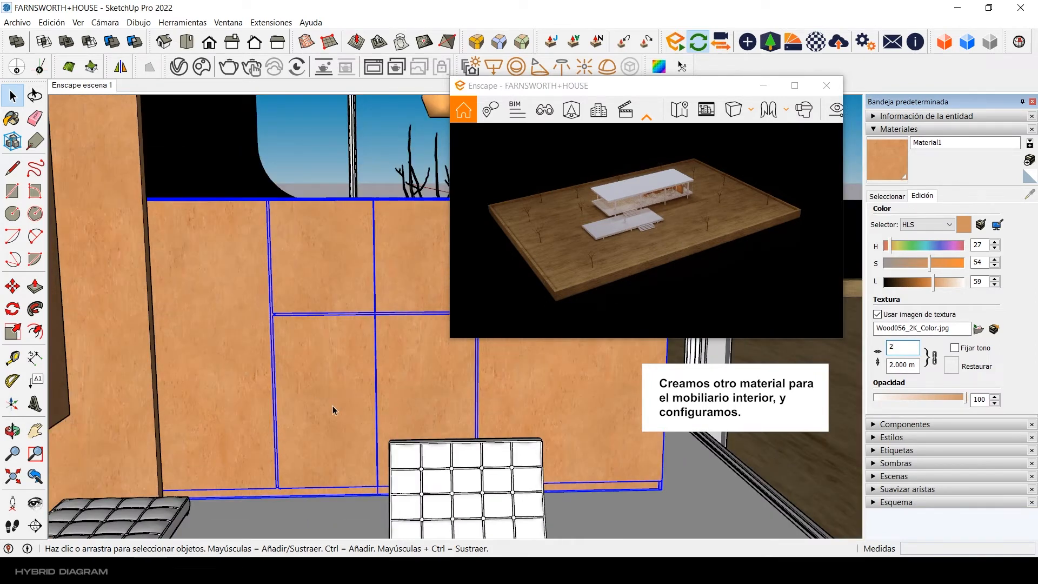
middle_drag(494, 419, 302, 449)
Step: Lighten the furniture wood to a lightness of 70 and check the result in the enlarged Enscape render
scroll(267, 424, down, 10)
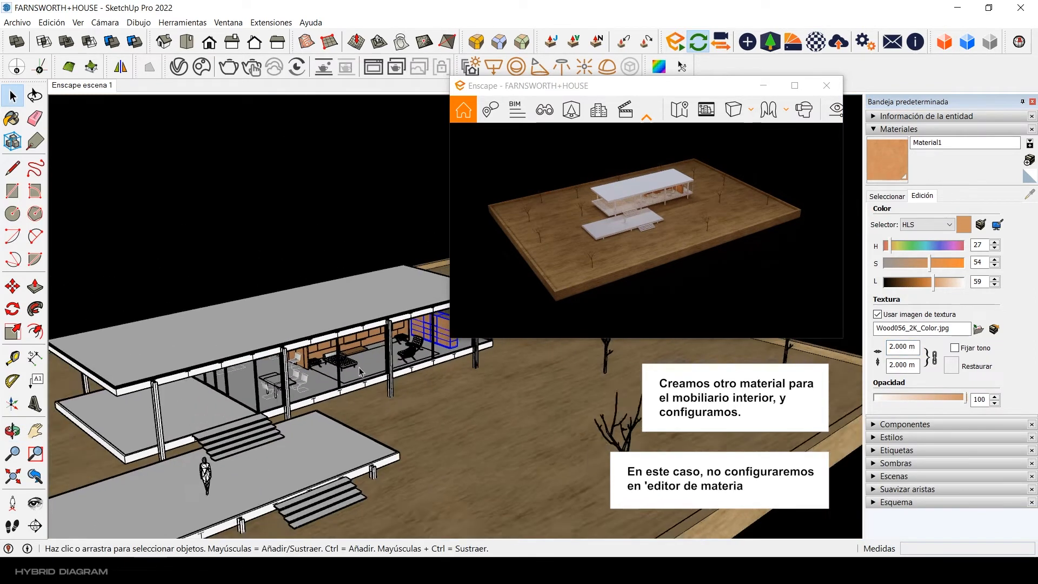
scroll(334, 369, down, 3)
middle_drag(333, 370, 416, 350)
scroll(417, 351, up, 5)
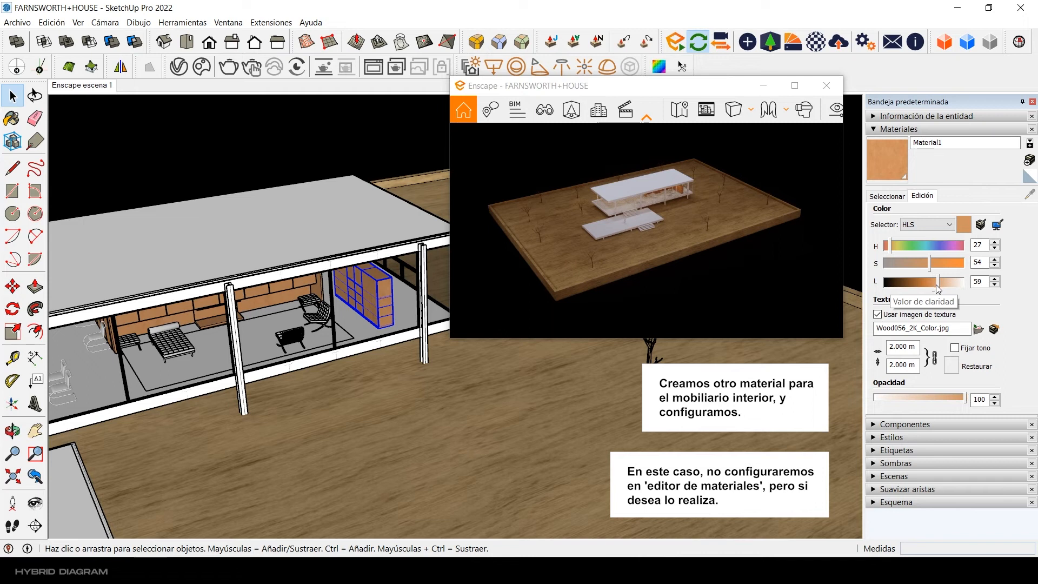
drag(936, 289, 938, 290)
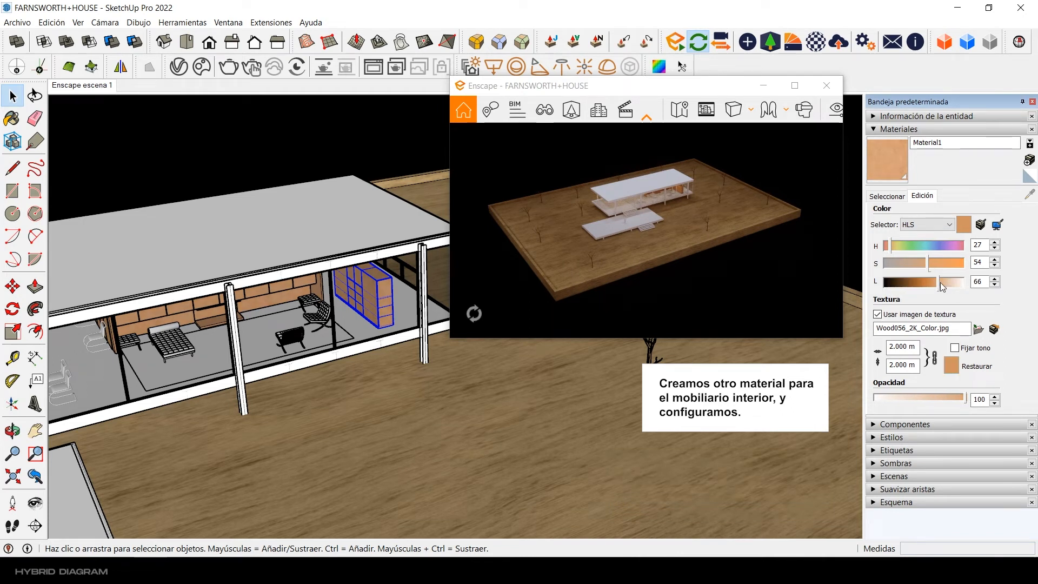
drag(940, 283, 939, 282)
double_click(642, 86)
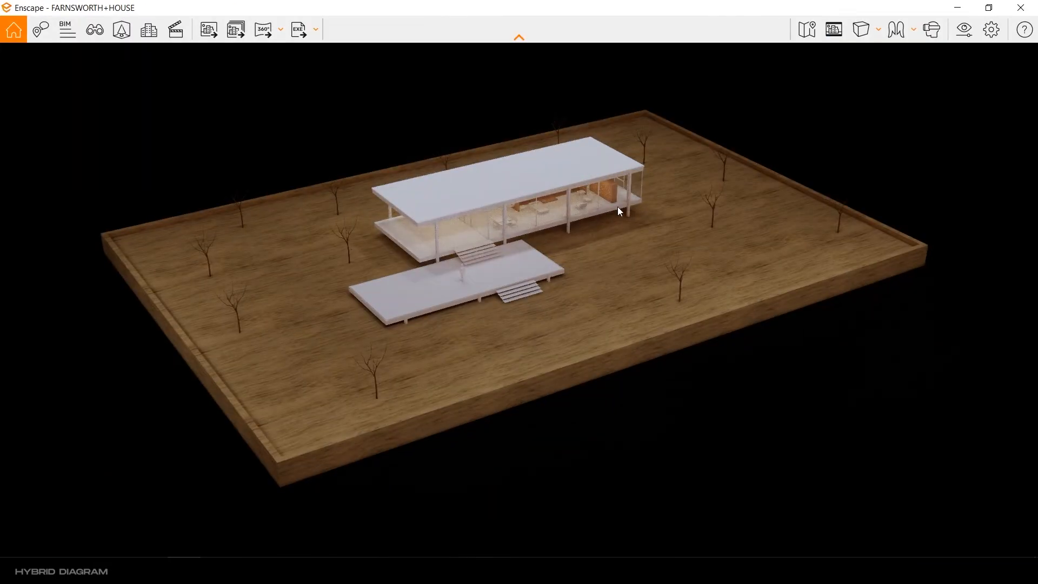
click(988, 7)
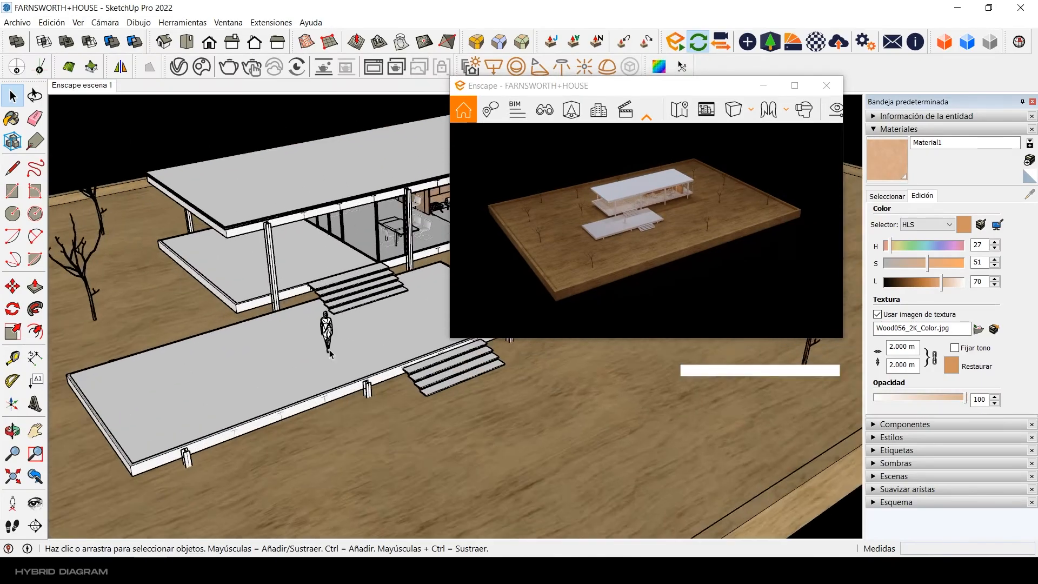
Step: Show the Colores material library and select all faces of the human scale figure on the terrace
scroll(336, 312, up, 2)
click(887, 196)
click(967, 214)
click(964, 243)
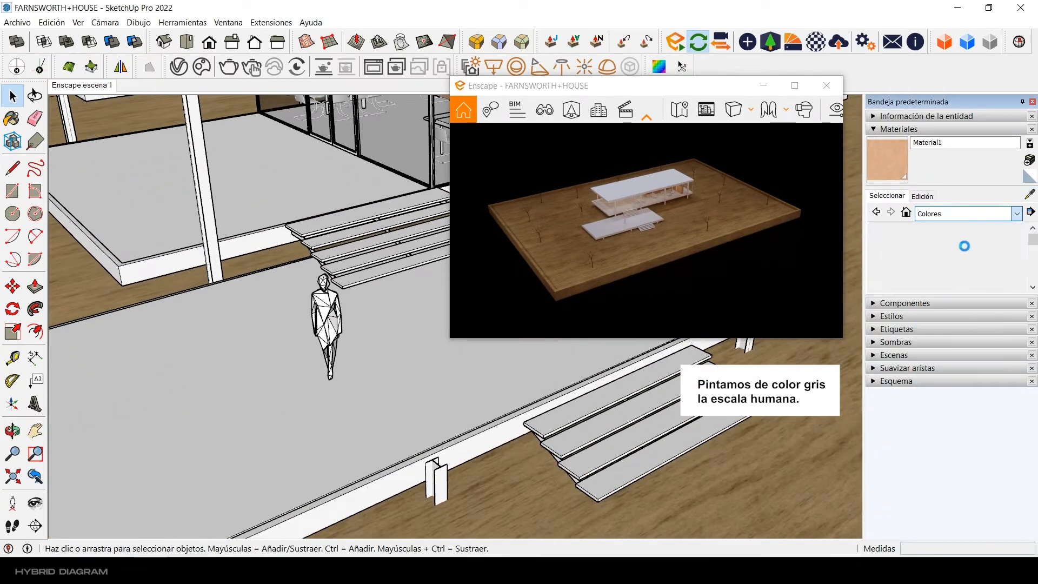
scroll(1013, 260, down, 10)
scroll(1012, 260, up, 1)
scroll(327, 308, up, 4)
double_click(328, 297)
triple_click(328, 297)
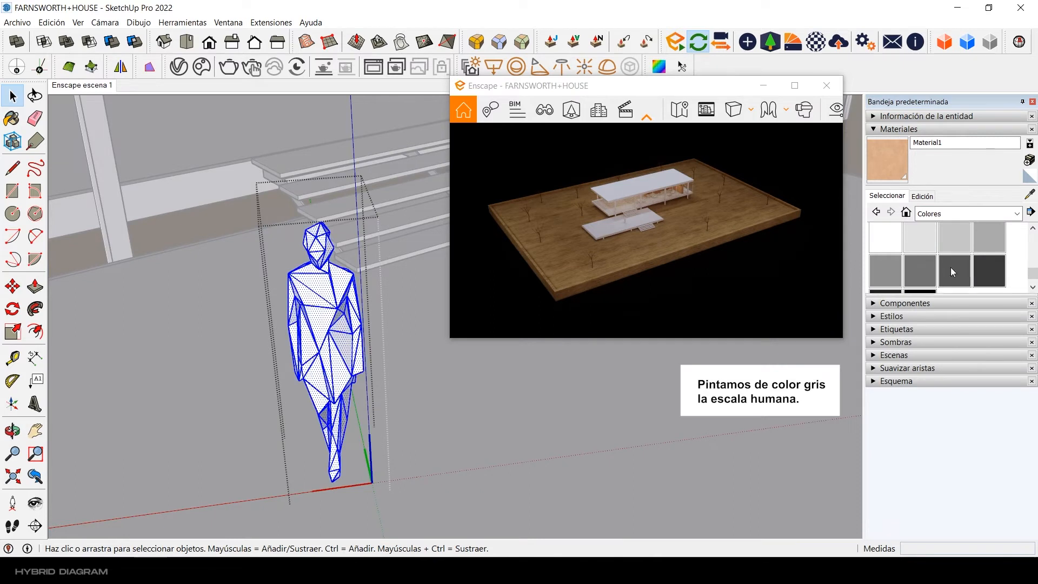
Step: Paint the human scale figure light grey with Color M02
click(925, 276)
click(327, 280)
click(992, 244)
click(319, 291)
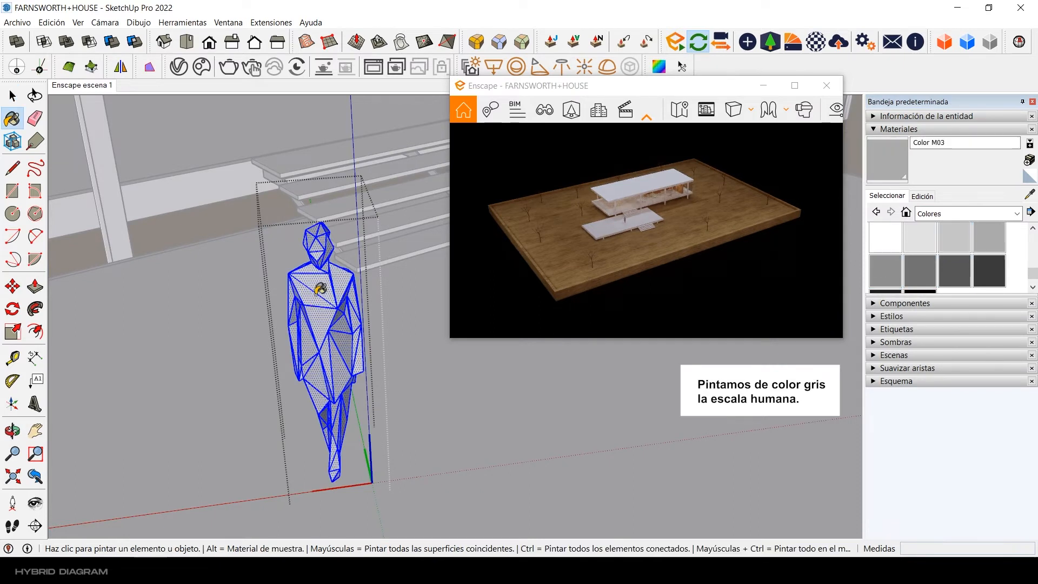
key(space)
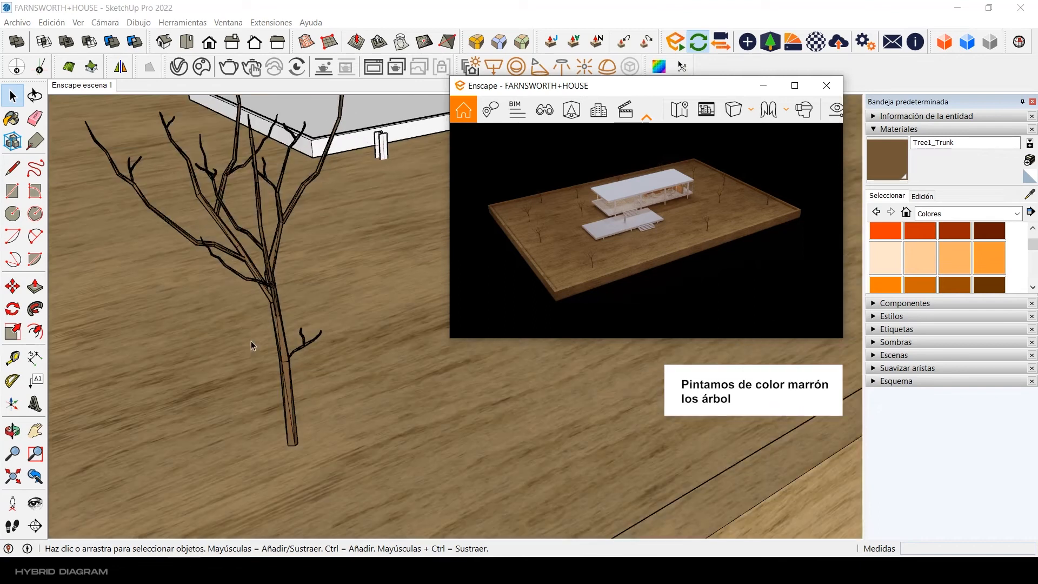
Step: Choose the brown Color C08 and paint the first trees on the site base with it
scroll(951, 256, down, 1)
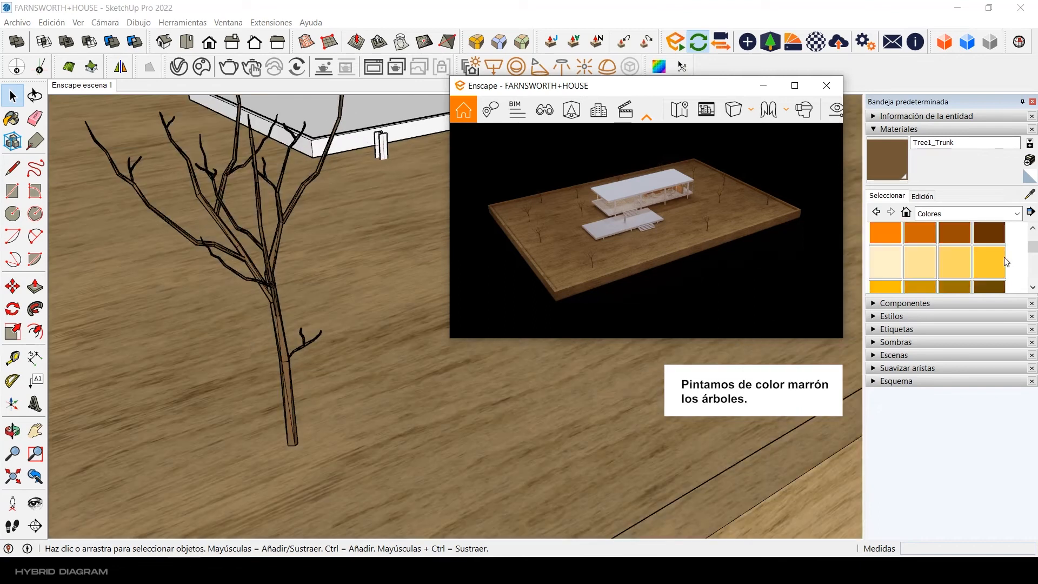
click(989, 233)
middle_drag(254, 359, 259, 303)
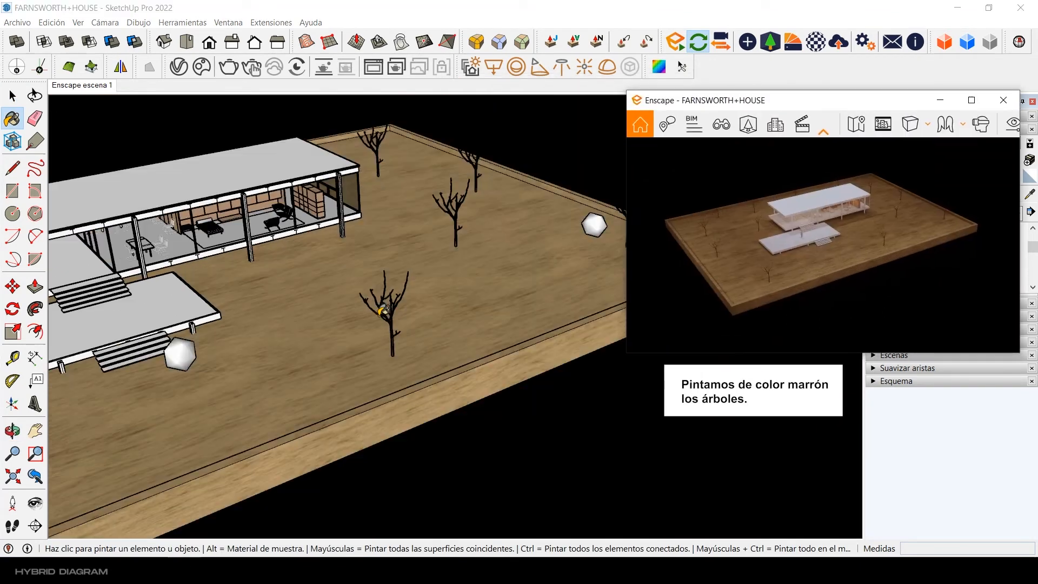
scroll(383, 310, up, 5)
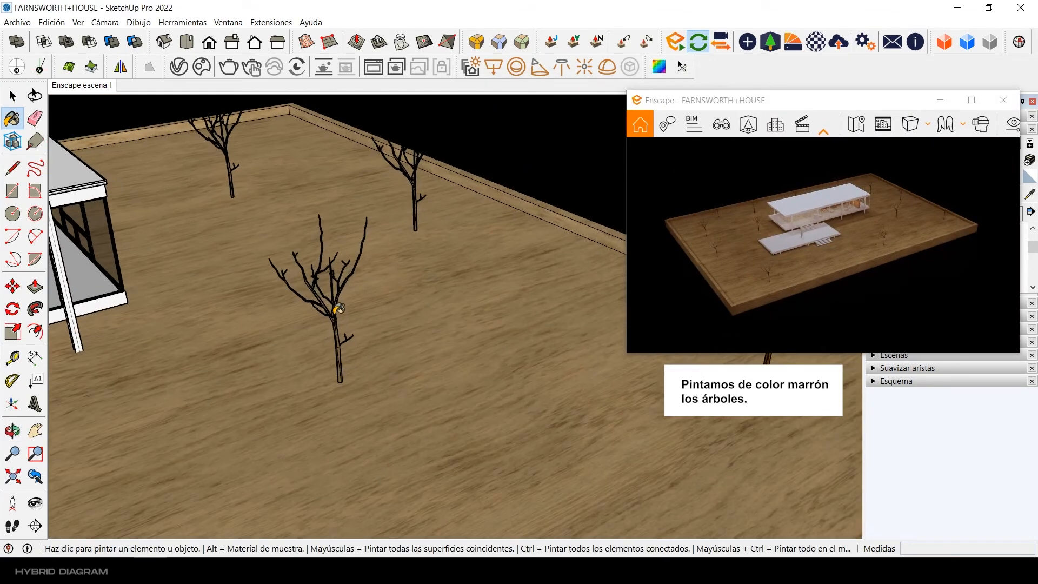
mouse_move(298, 243)
middle_down()
mouse_move(480, 262)
mouse_move(378, 326)
mouse_move(454, 380)
mouse_move(402, 340)
mouse_move(568, 181)
middle_up()
click(396, 279)
scroll(481, 476, up, 3)
click(527, 373)
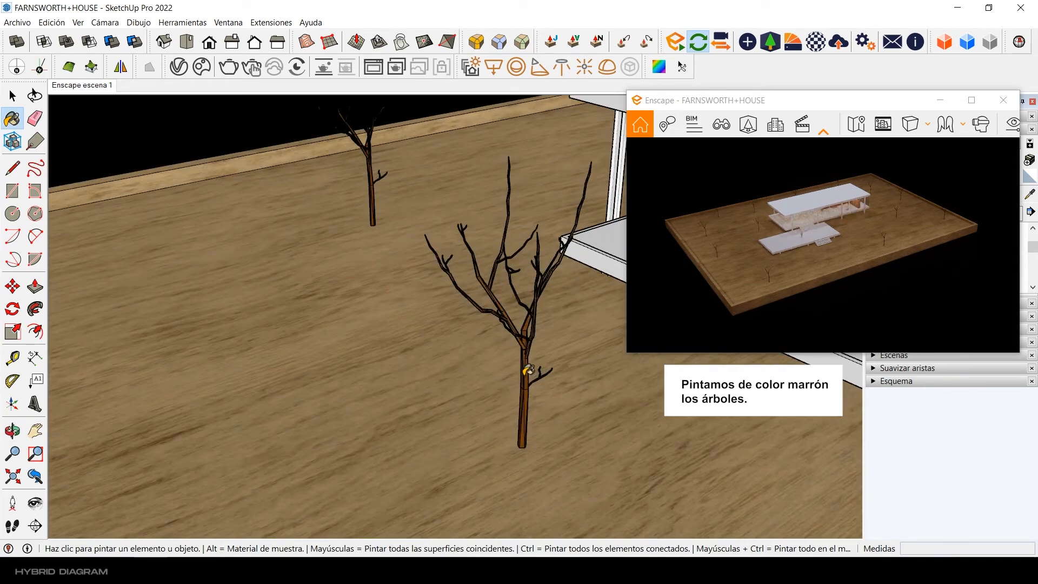
Step: Paint the remaining trees around the house with the brown Color C08
scroll(375, 261, up, 3)
click(373, 263)
scroll(373, 264, down, 3)
click(353, 379)
scroll(353, 380, down, 5)
scroll(398, 433, up, 3)
click(398, 433)
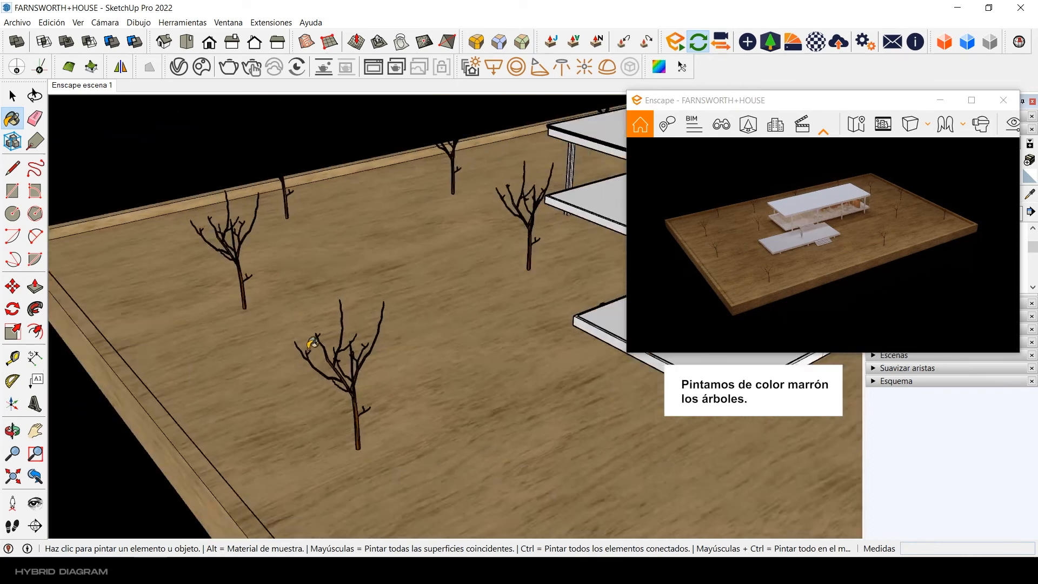
shift+middle_drag(529, 329, 162, 378)
scroll(424, 323, down, 5)
key(space)
Step: Select the row of sphere lights behind the house and move it 1 m outward along the green axis
mouse_move(284, 320)
shift+middle_down()
mouse_move(346, 323)
mouse_move(353, 308)
mouse_move(301, 250)
mouse_move(329, 277)
shift+middle_up()
scroll(346, 313, up, 5)
scroll(302, 287, up, 3)
scroll(330, 276, down, 10)
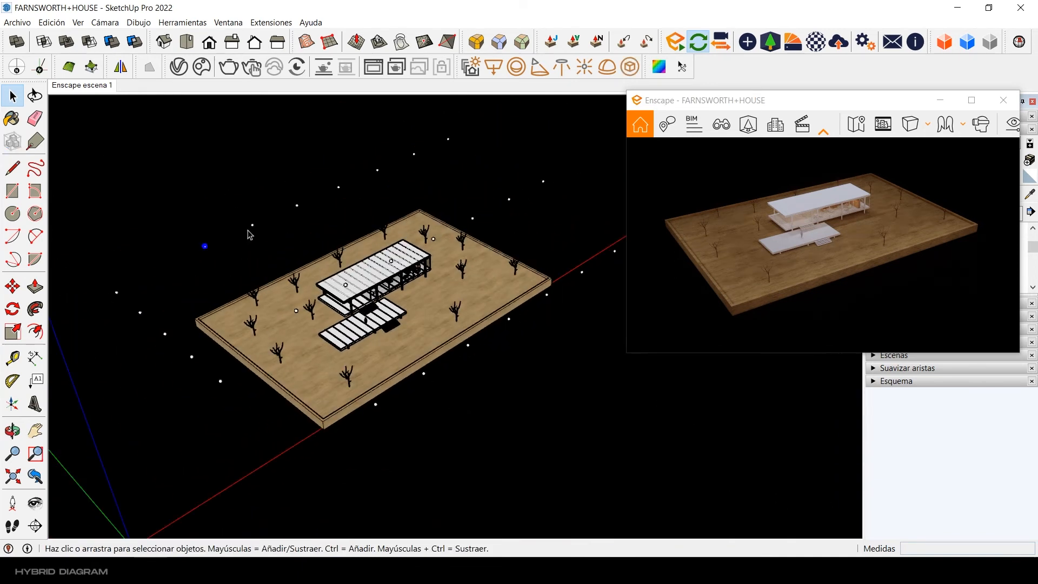
ctrl+click(378, 169)
ctrl+click(414, 154)
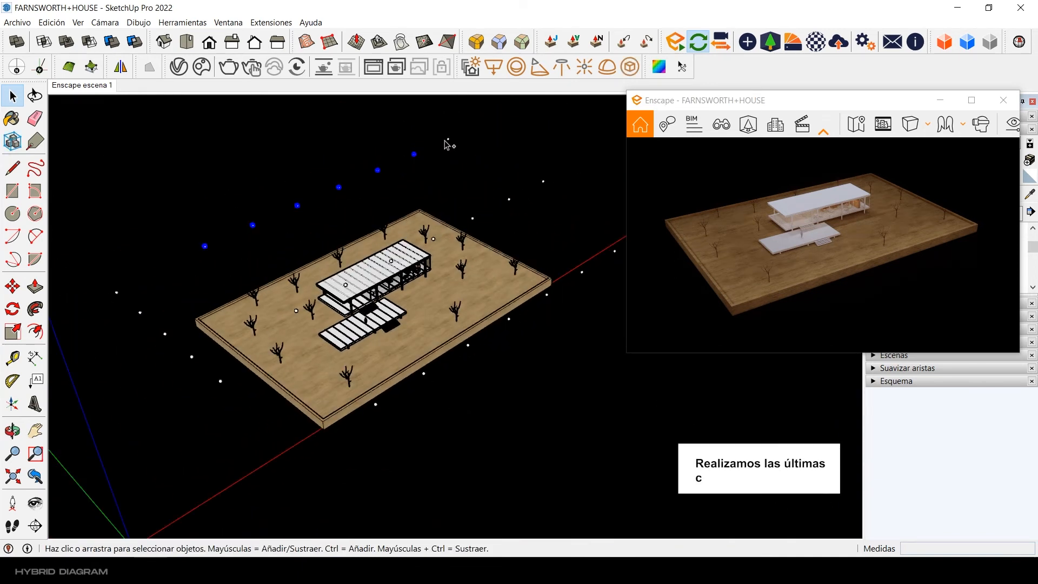
click(14, 287)
click(439, 441)
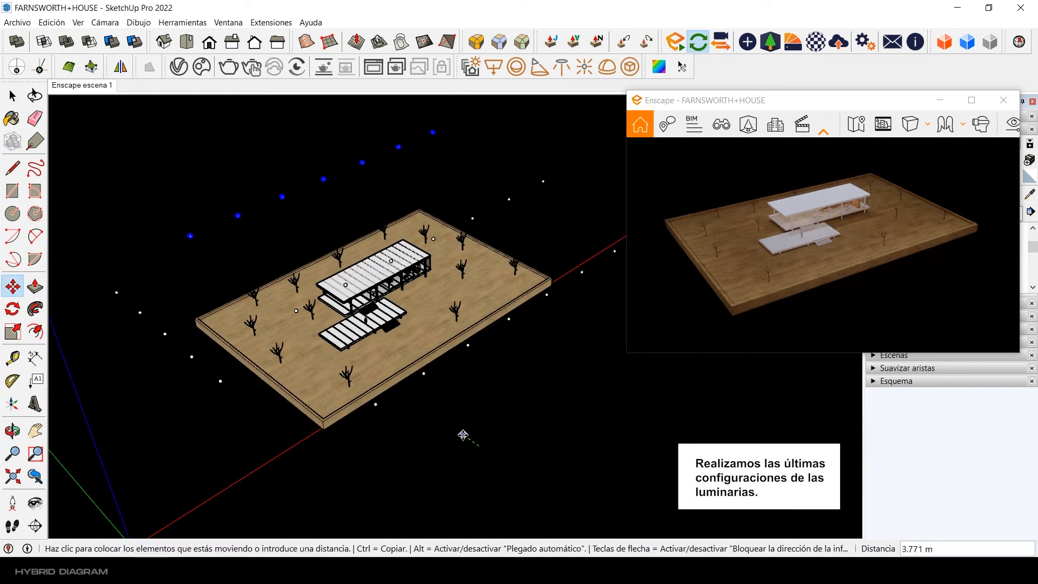
text(1)
key(space)
Step: Move the middle row of sphere lights 1 m along the green axis and raise it 1 m along the blue axis
middle_drag(314, 317, 355, 322)
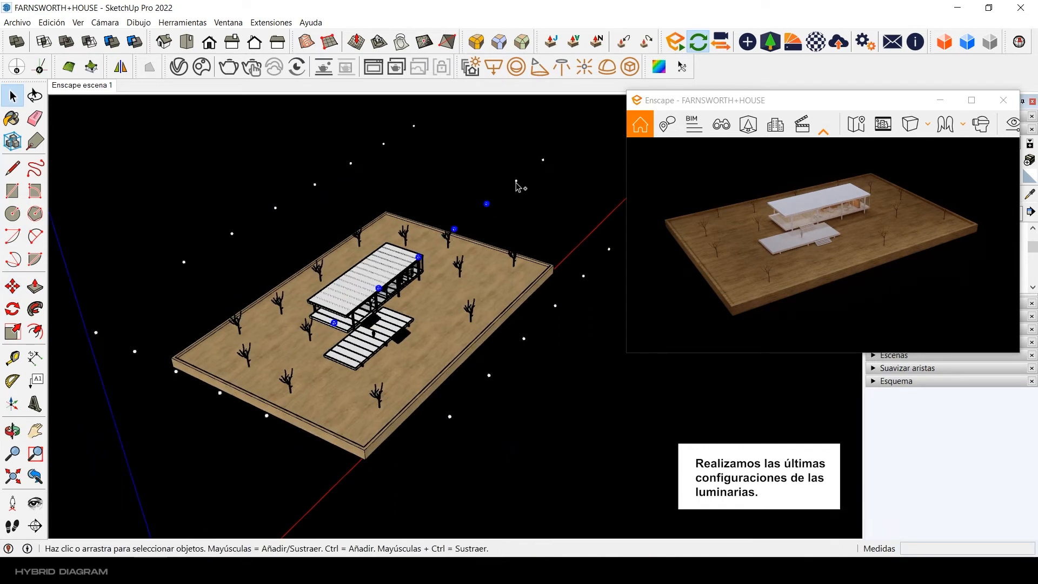
key(m)
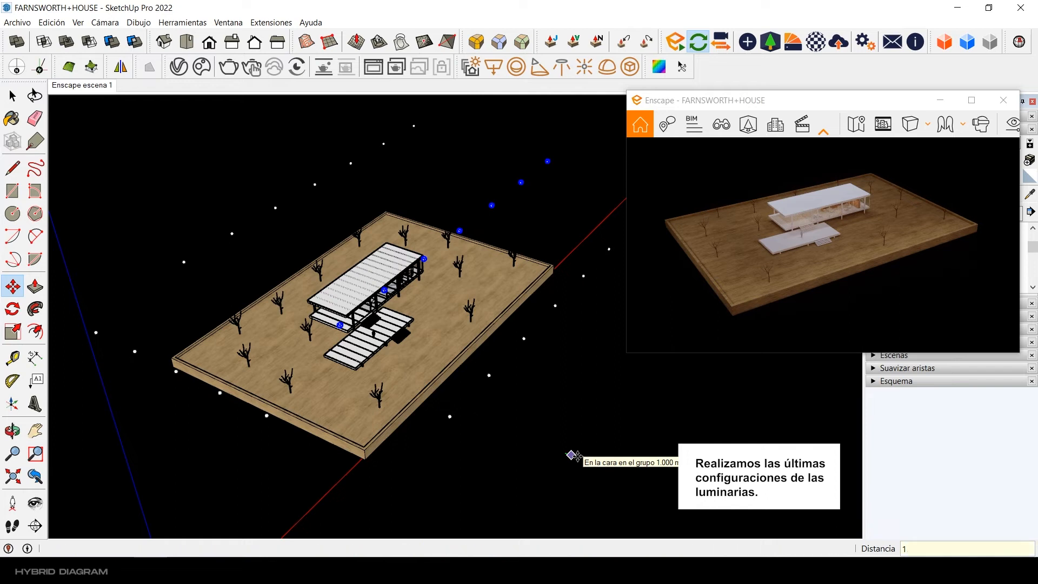
click(577, 457)
key(Return)
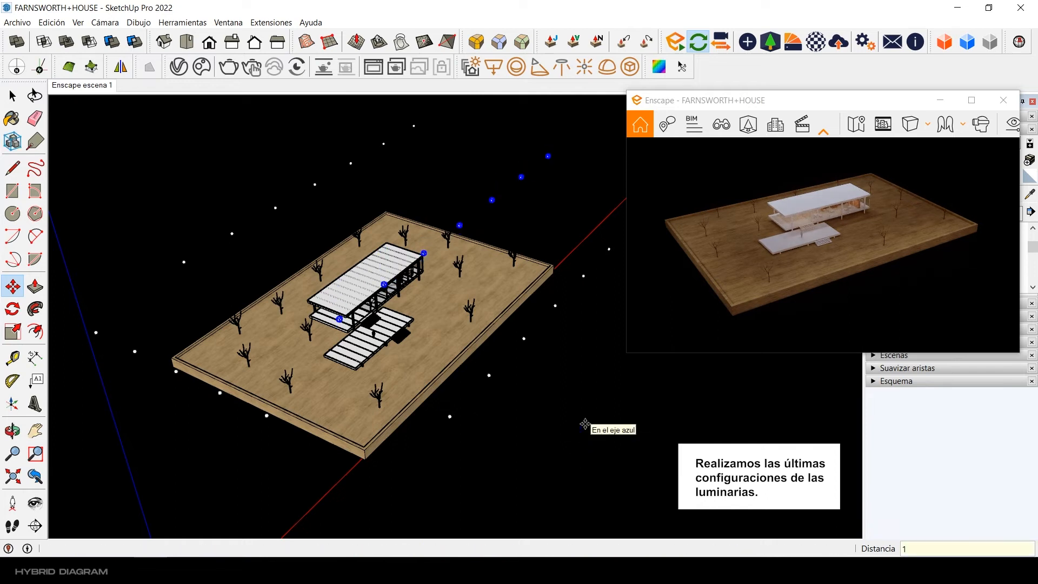
Step: Raise the row of sphere lights behind the house 1 m along the blue axis
key(space)
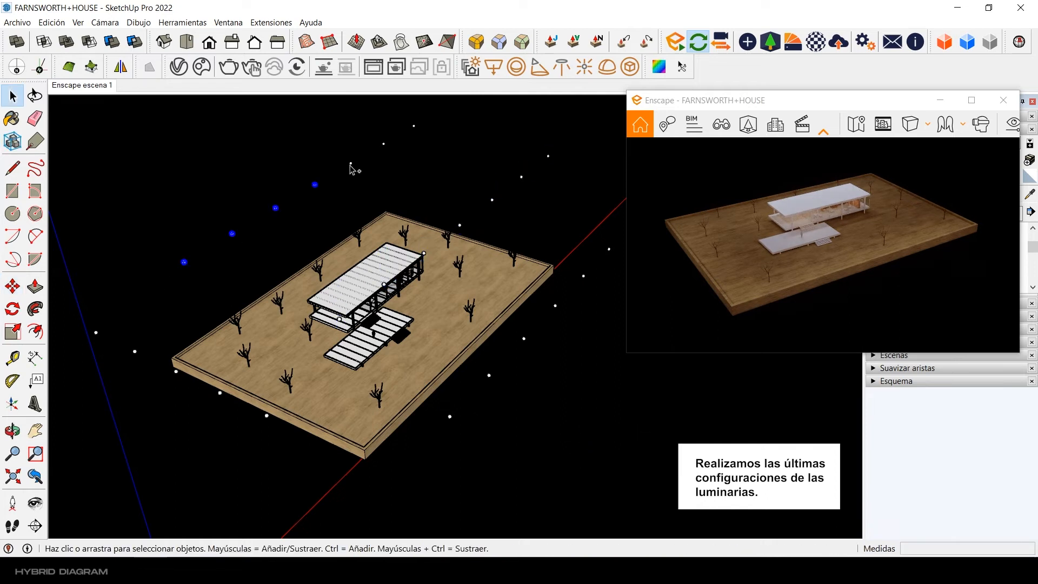
click(4, 291)
click(536, 411)
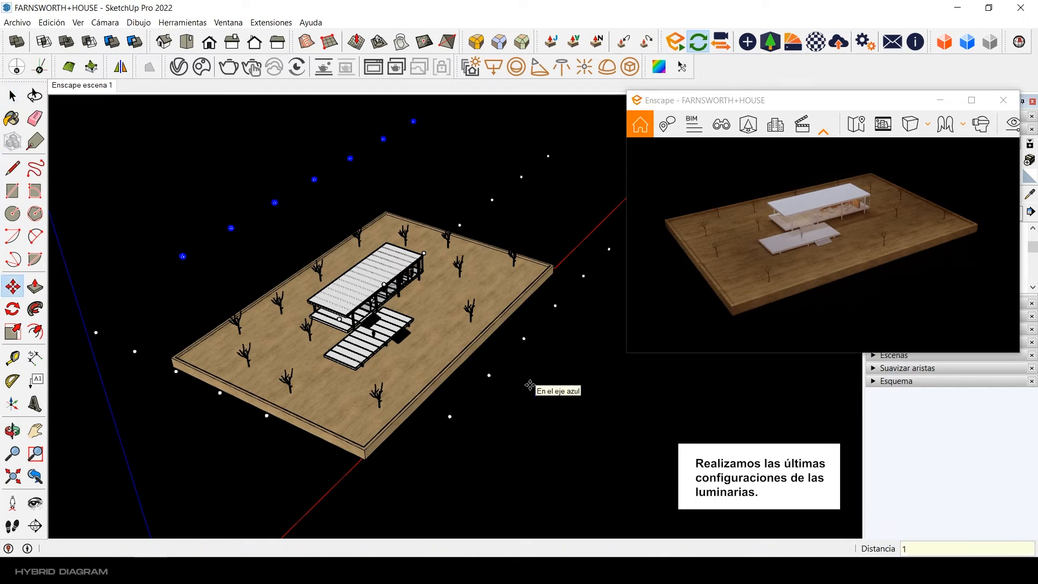
key(Return)
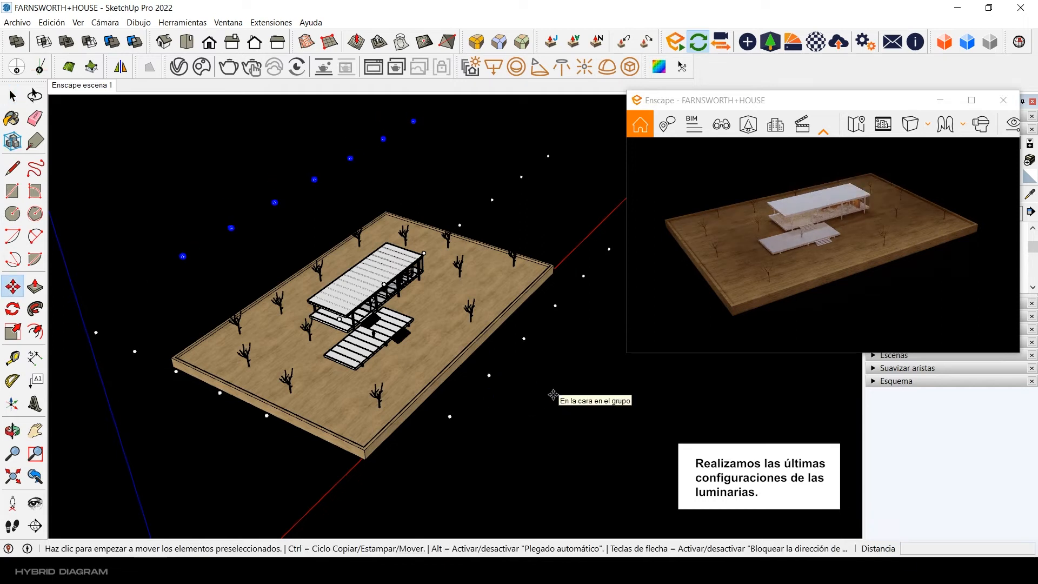
Step: Lower the middle row of sphere lights 0.5 m along the blue axis
key(space)
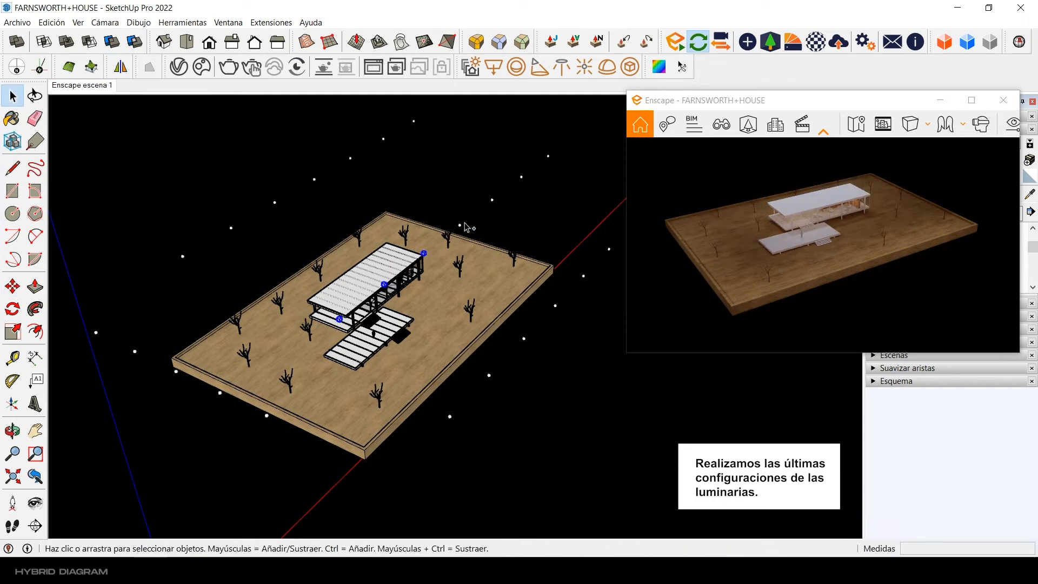
key(m)
click(548, 356)
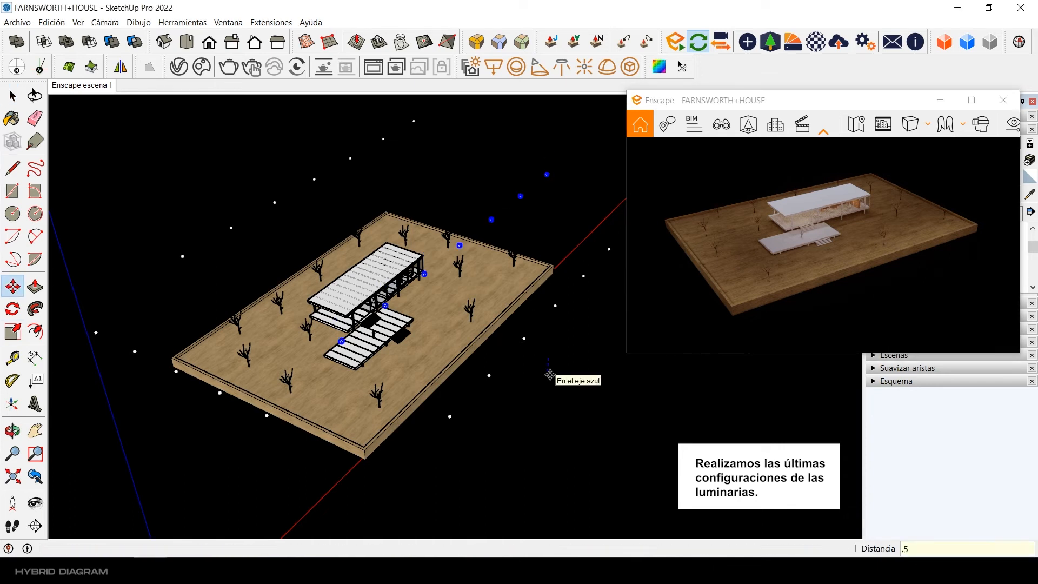
key(space)
Step: Examine the intensity and source radius of a sphere light under the porch roof in the Enscape objects dialog
scroll(327, 308, up, 10)
middle_drag(328, 320, 280, 222)
click(276, 217)
click(748, 42)
drag(387, 133, 386, 252)
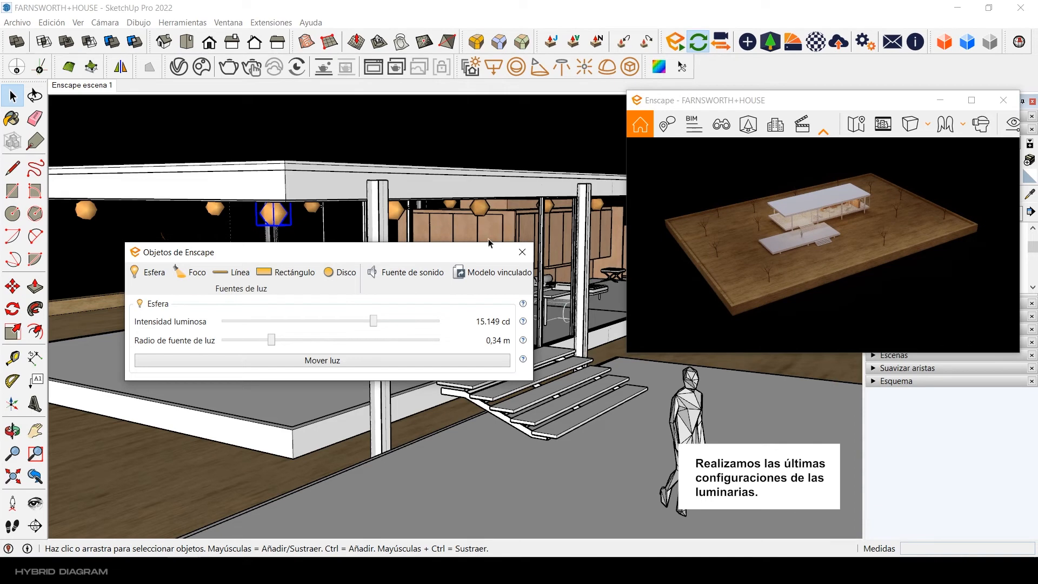
middle_drag(522, 141, 526, 199)
scroll(526, 199, down, 5)
click(519, 253)
Step: Select the frames of the house's glass walls and show the Metal material library
middle_drag(308, 292, 317, 404)
scroll(289, 304, down, 4)
scroll(457, 277, up, 10)
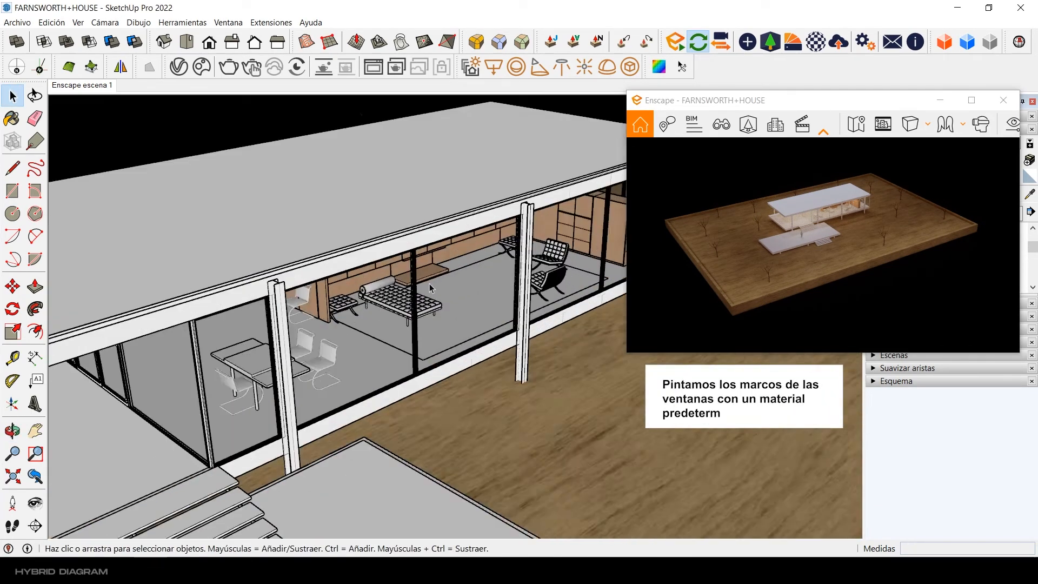
click(400, 242)
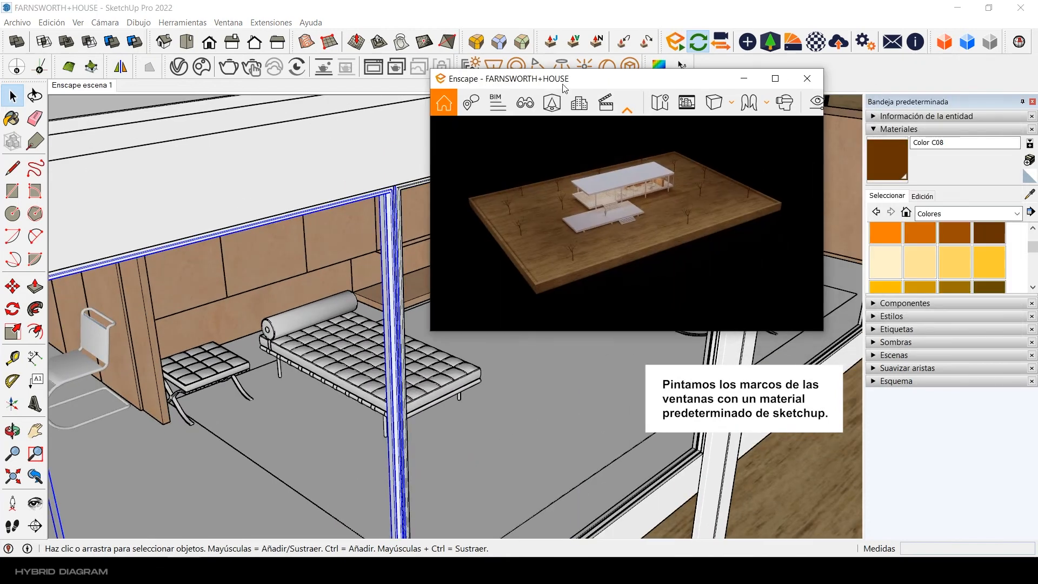
click(968, 214)
click(951, 302)
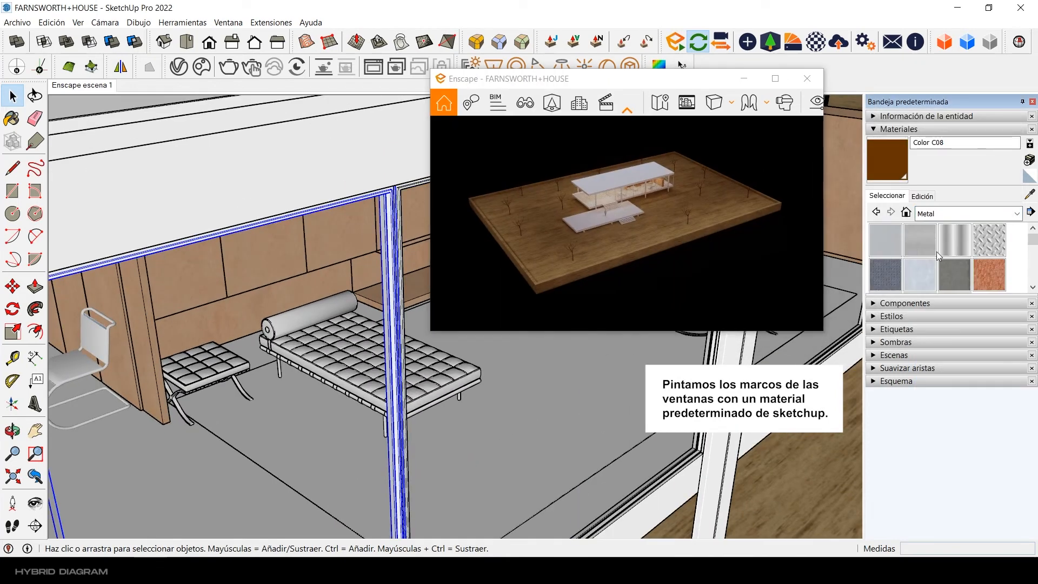
Step: Paint the window frames with the grey brushed metal material
click(919, 239)
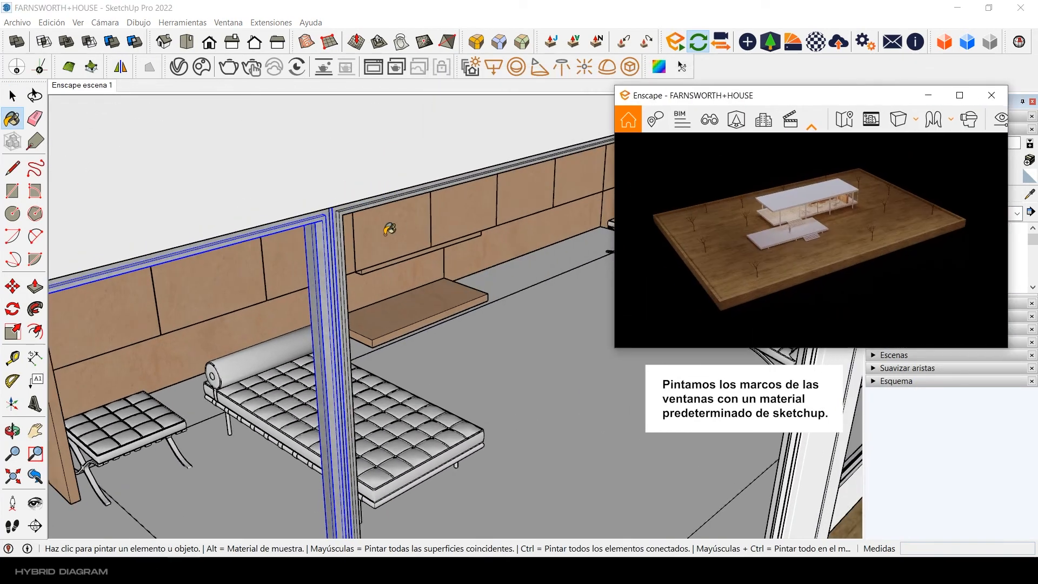
mouse_move(324, 217)
middle_down()
mouse_move(277, 174)
mouse_move(508, 229)
mouse_move(267, 262)
mouse_move(242, 241)
mouse_move(332, 201)
mouse_move(350, 260)
mouse_move(494, 378)
mouse_move(572, 249)
mouse_move(470, 324)
mouse_move(511, 213)
mouse_move(524, 250)
mouse_move(153, 424)
mouse_move(411, 328)
mouse_move(413, 294)
mouse_move(436, 323)
mouse_move(440, 359)
mouse_move(584, 419)
mouse_move(413, 382)
mouse_move(495, 271)
mouse_move(404, 255)
mouse_move(470, 211)
mouse_move(382, 359)
mouse_move(287, 389)
mouse_move(242, 248)
middle_up()
click(241, 248)
click(285, 204)
middle_drag(287, 202, 196, 276)
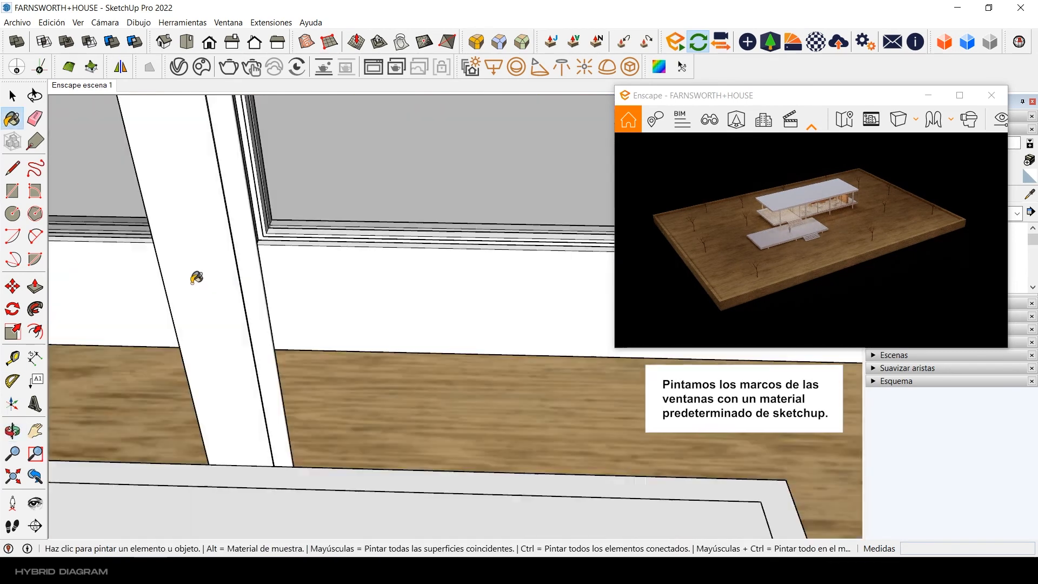
scroll(342, 240, down, 4)
scroll(342, 240, down, 3)
middle_drag(343, 240, 375, 297)
scroll(269, 378, down, 3)
click(12, 95)
Step: Lower the sphere light beside the house's porch, at the near end of the middle row, along the blue axis
scroll(238, 270, down, 4)
mouse_move(238, 259)
middle_down()
mouse_move(241, 292)
mouse_move(205, 310)
mouse_move(216, 303)
middle_up()
scroll(241, 292, down, 2)
scroll(379, 270, down, 3)
middle_drag(379, 270, 419, 271)
click(276, 248)
middle_drag(275, 248, 380, 282)
key(m)
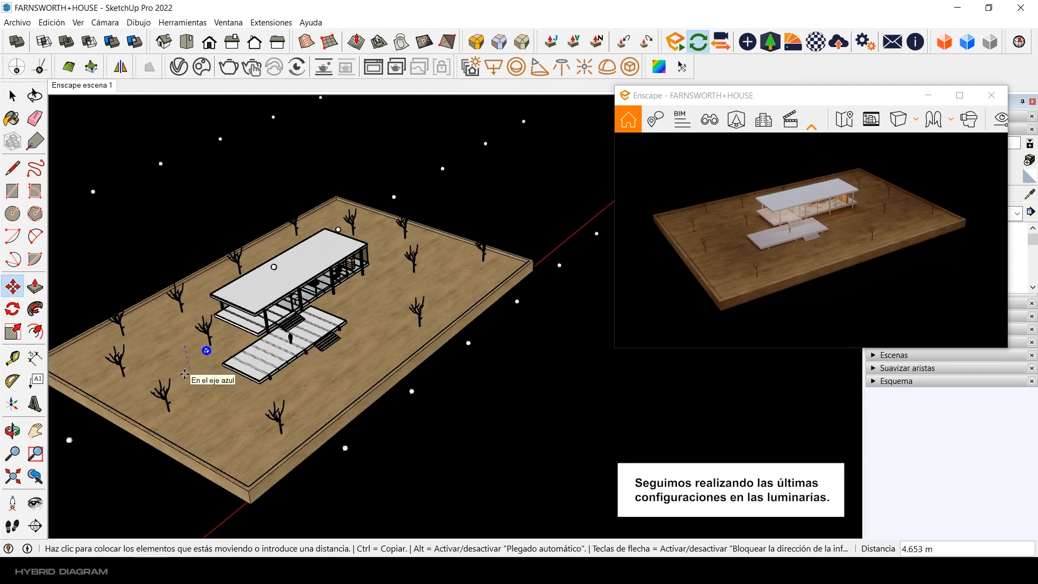
key(Return)
key(space)
Step: Select the whole middle row of sphere lights over the house and move it by 0.5 m
middle_drag(184, 373, 254, 346)
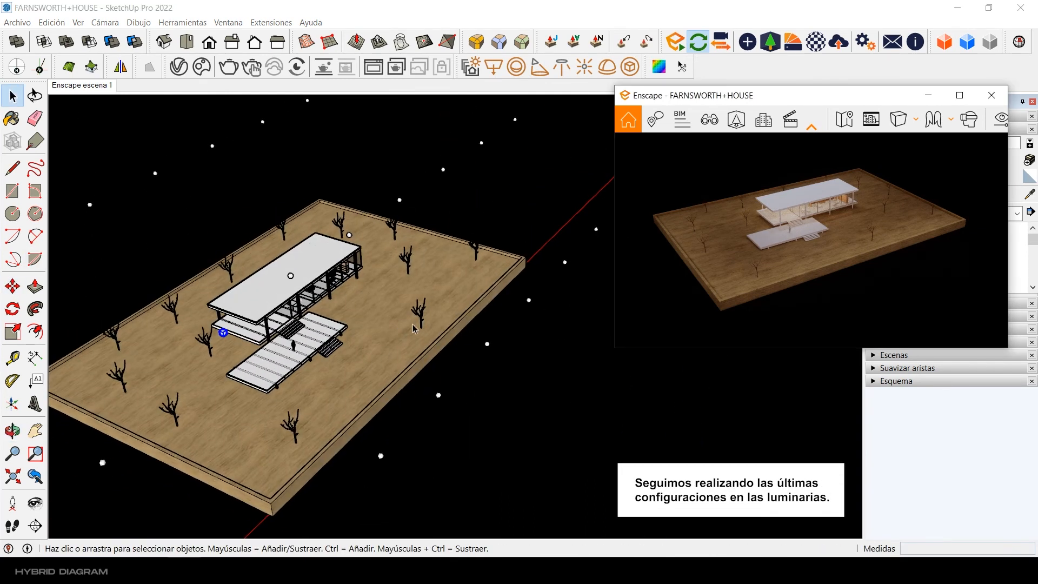
middle_drag(273, 300, 323, 330)
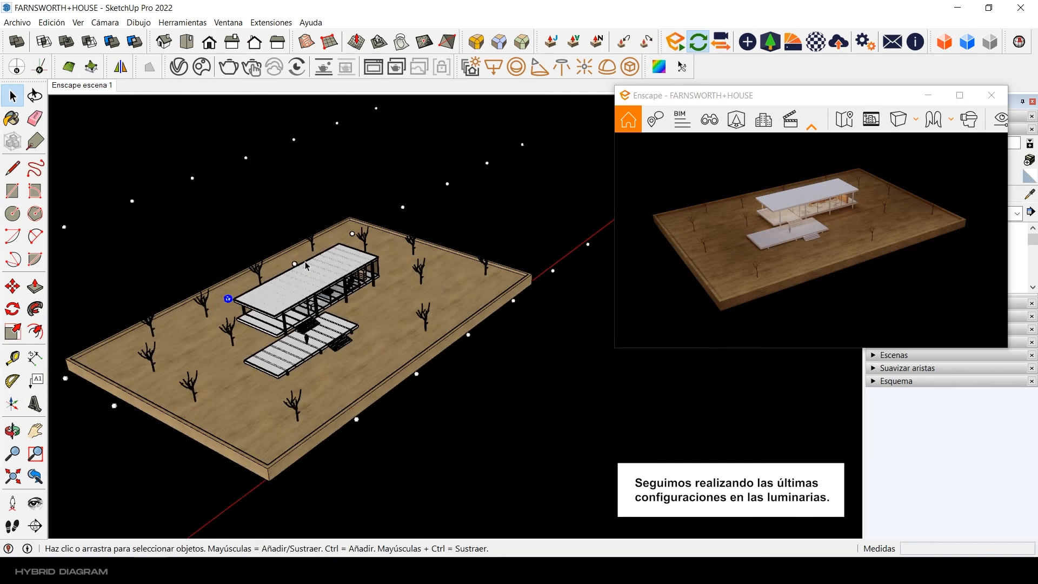
ctrl+click(523, 145)
key(c)
key(m)
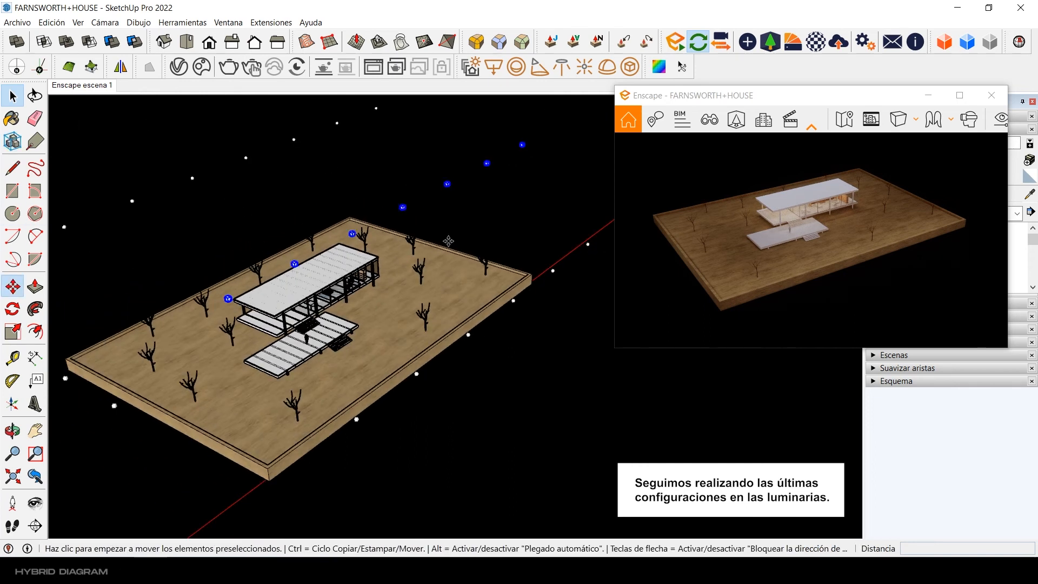
click(489, 223)
key(Escape)
click(394, 324)
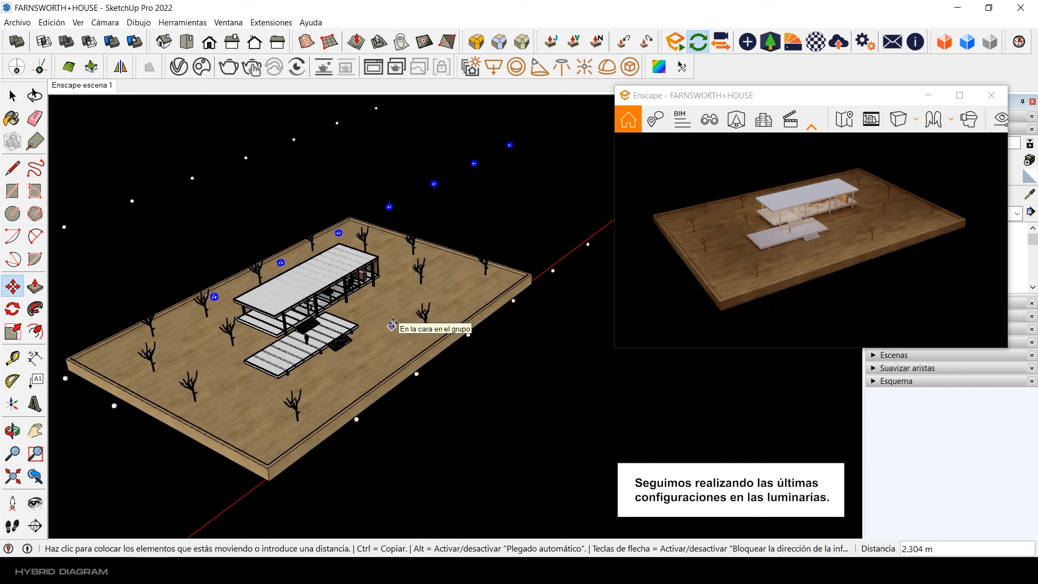
text(.5)
key(Return)
key(space)
scroll(394, 325, up, 3)
scroll(418, 323, down, 2)
click(417, 322)
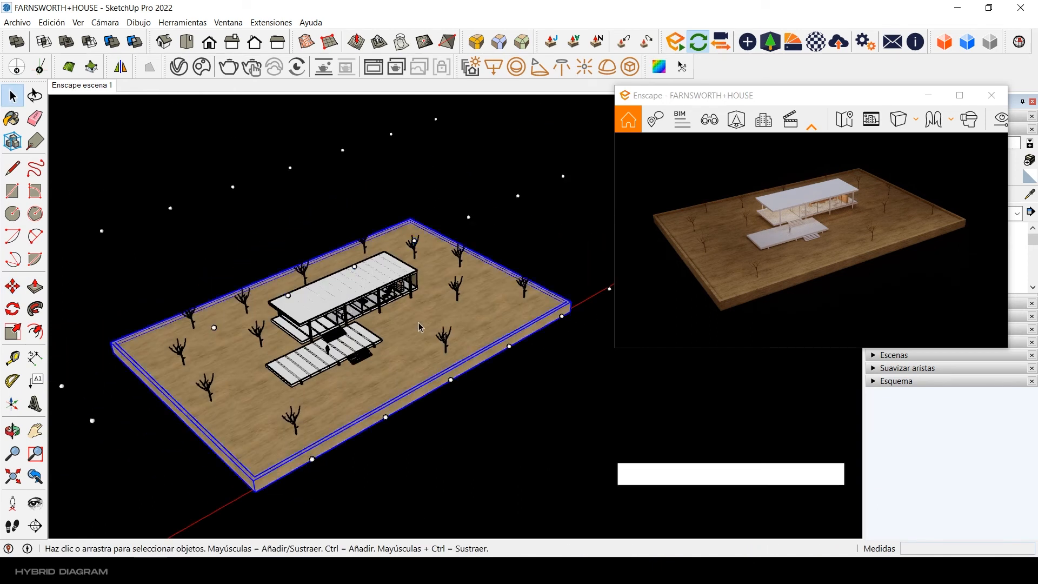
Step: Switch to Enscape, maximize its render window and turn on the safe frame
click(959, 95)
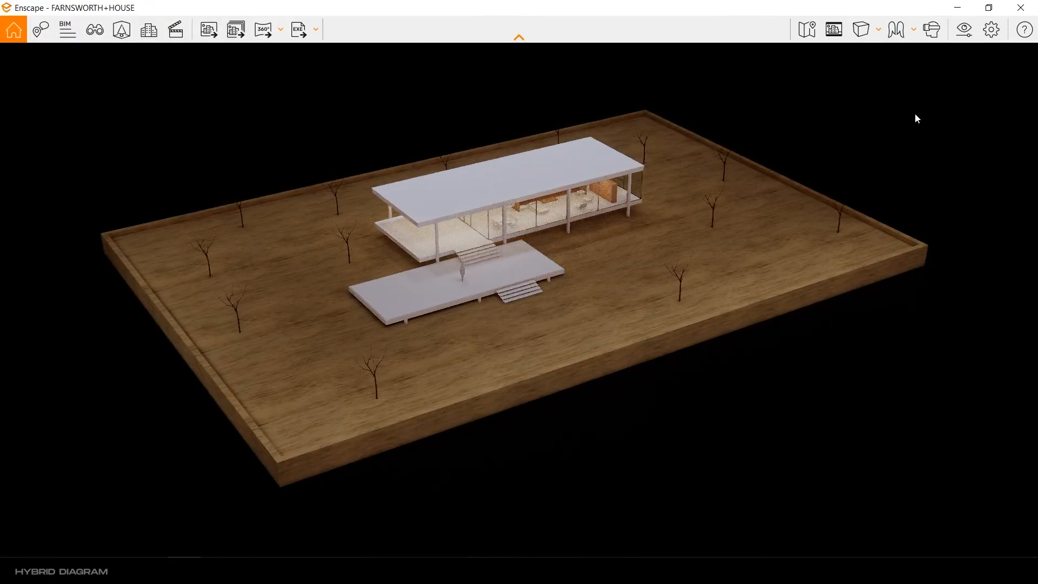
click(833, 29)
Step: Review the main, image, atmosphere, sky and output parameters of the Render Maqueta preset in the visual settings
click(964, 29)
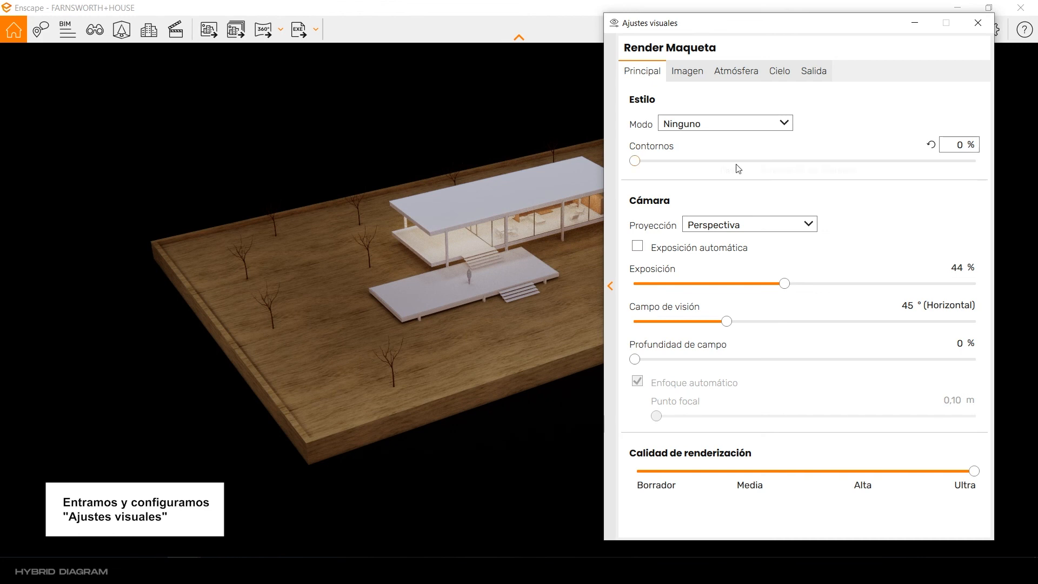
click(684, 72)
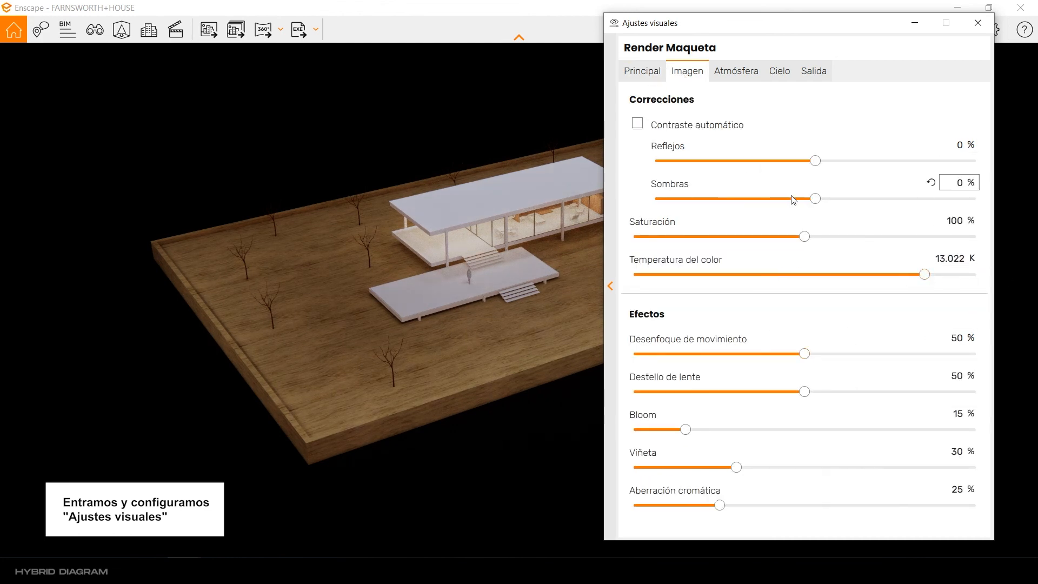
click(735, 76)
click(781, 71)
click(827, 72)
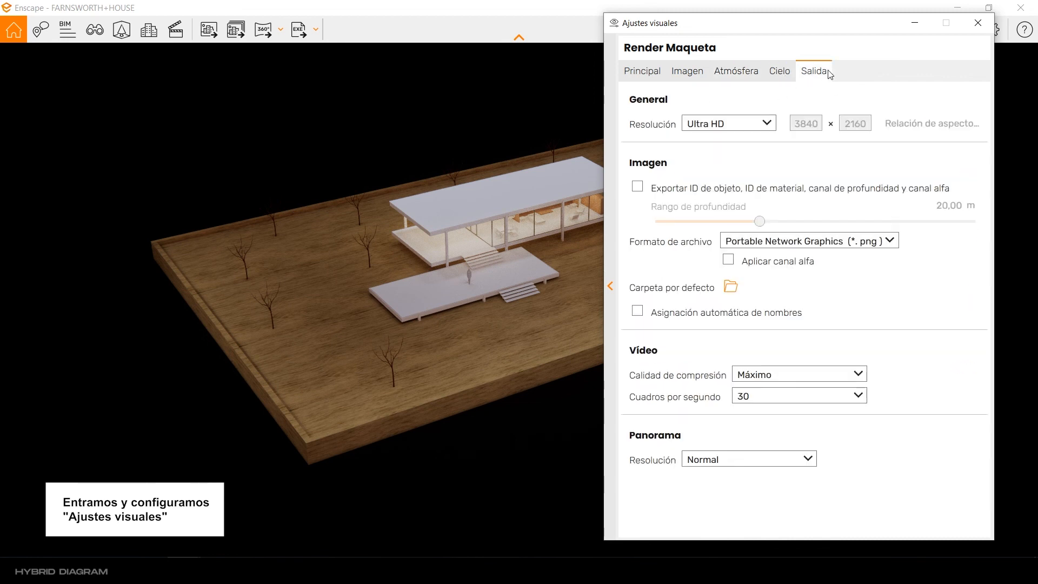
click(706, 180)
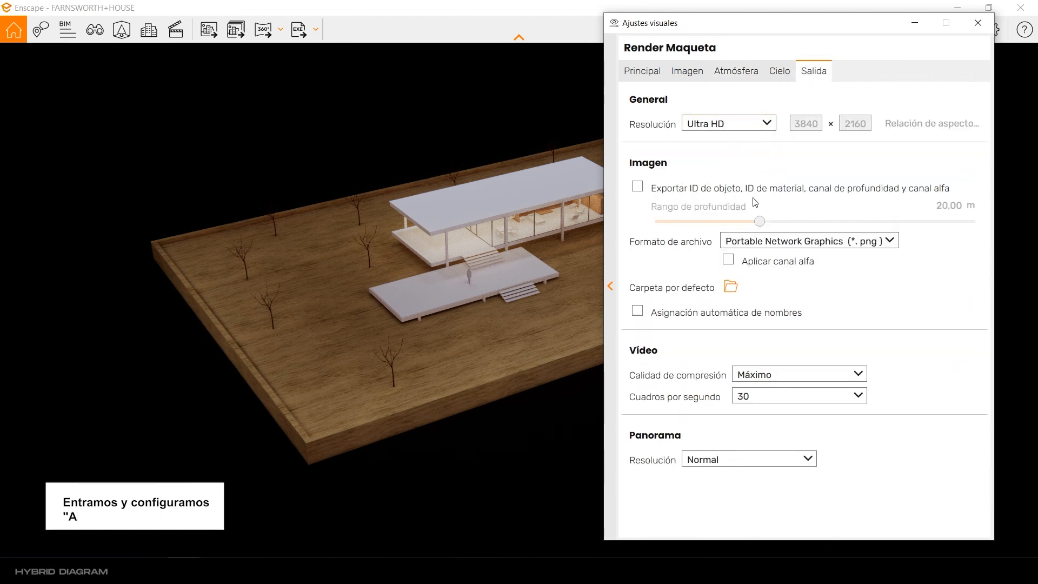
click(978, 22)
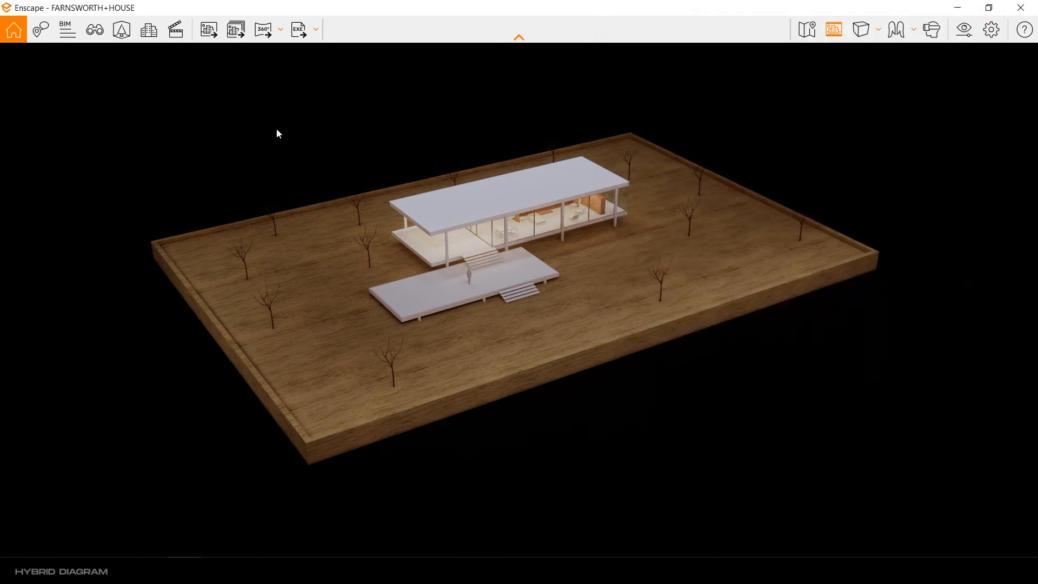
Step: Render a screenshot of the current view and save it as the PNG "Render Maqueta" in the Proyec Final folder
click(209, 33)
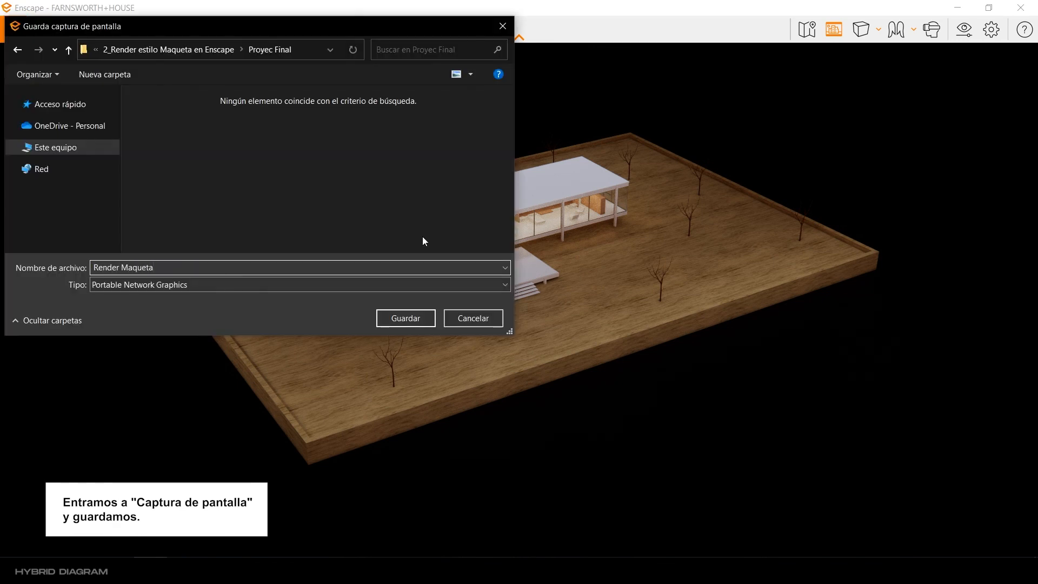
click(408, 322)
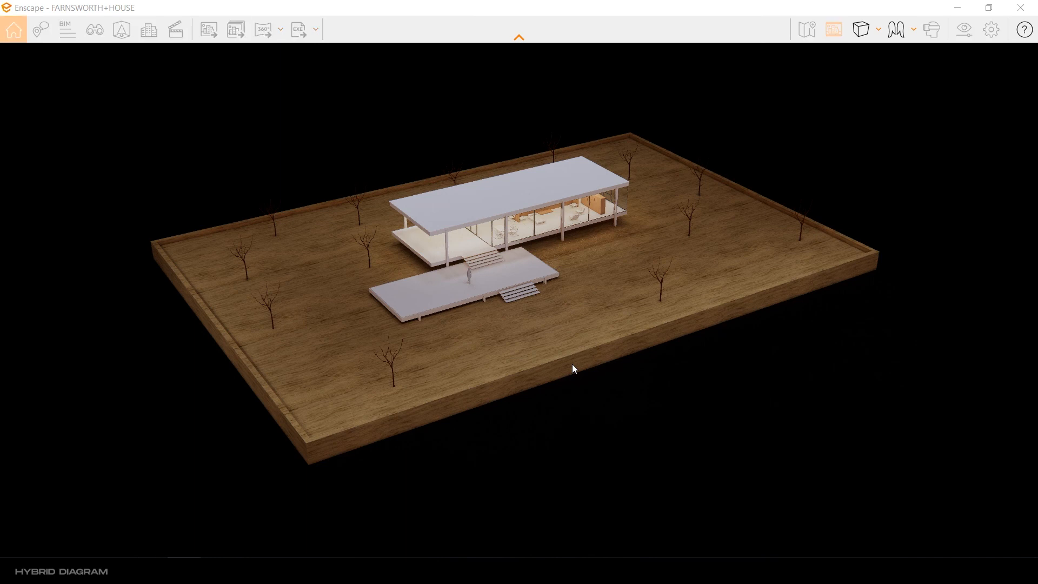